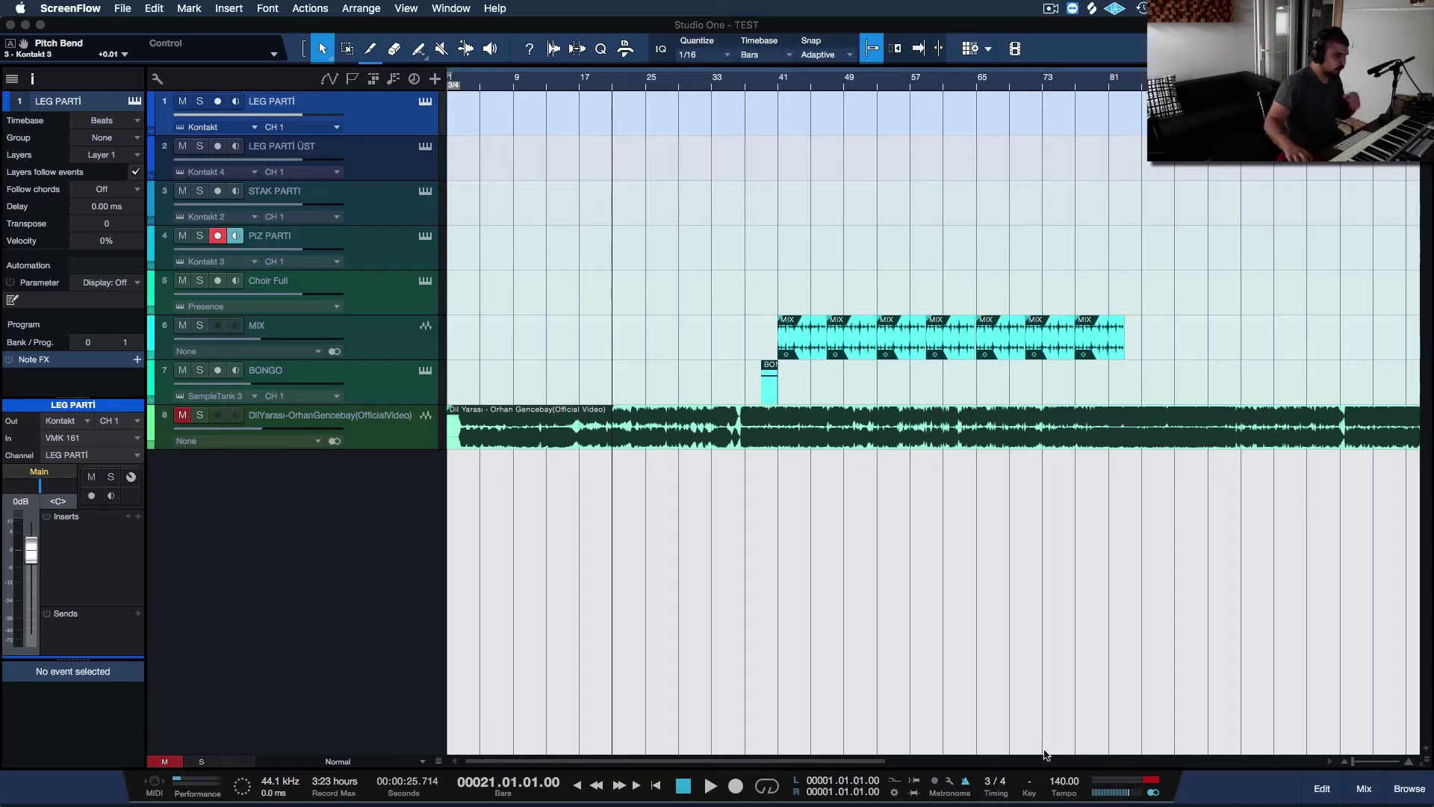
Arm the LEG PARTİ track and record its legato string part from bar 2 to bar 18
click(1159, 783)
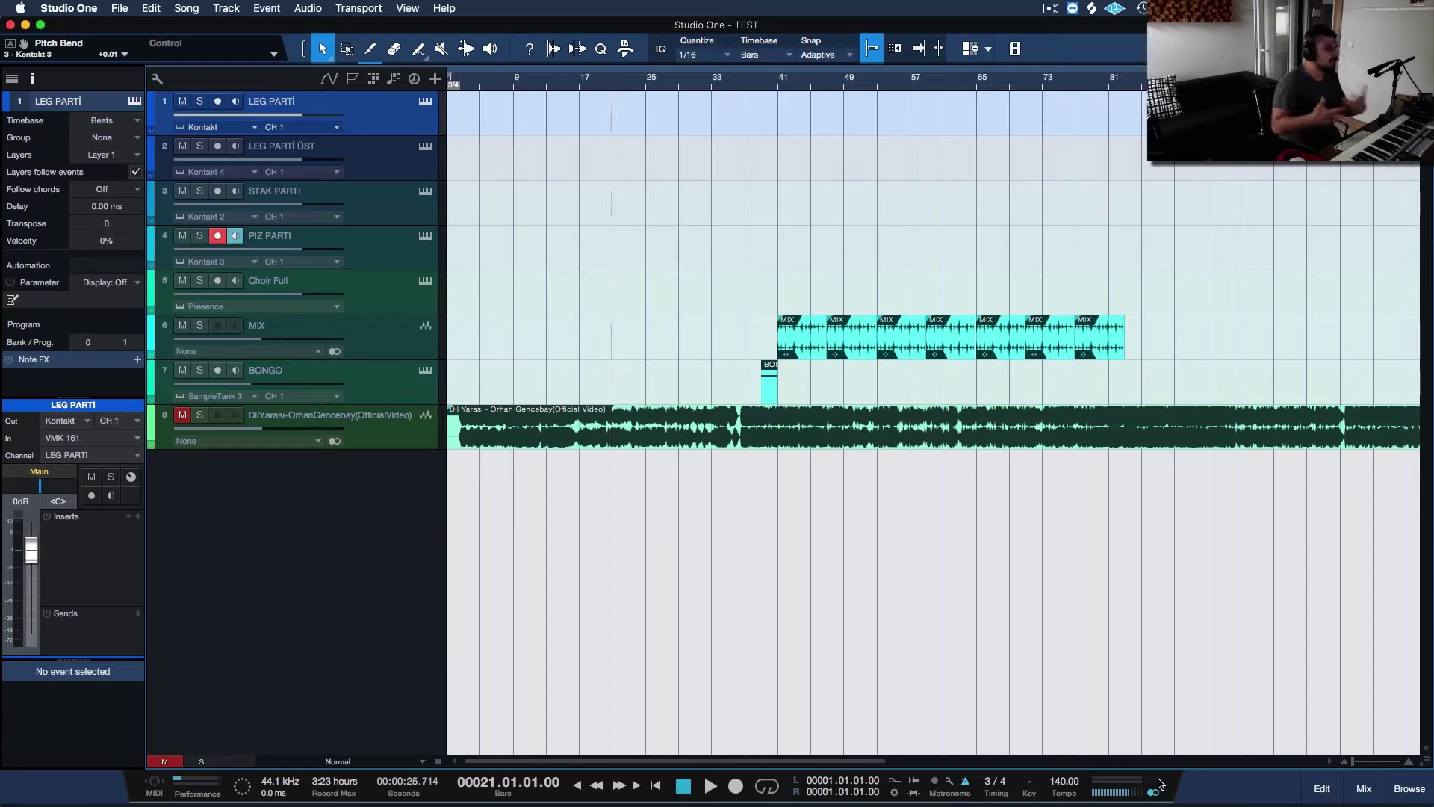
click(350, 121)
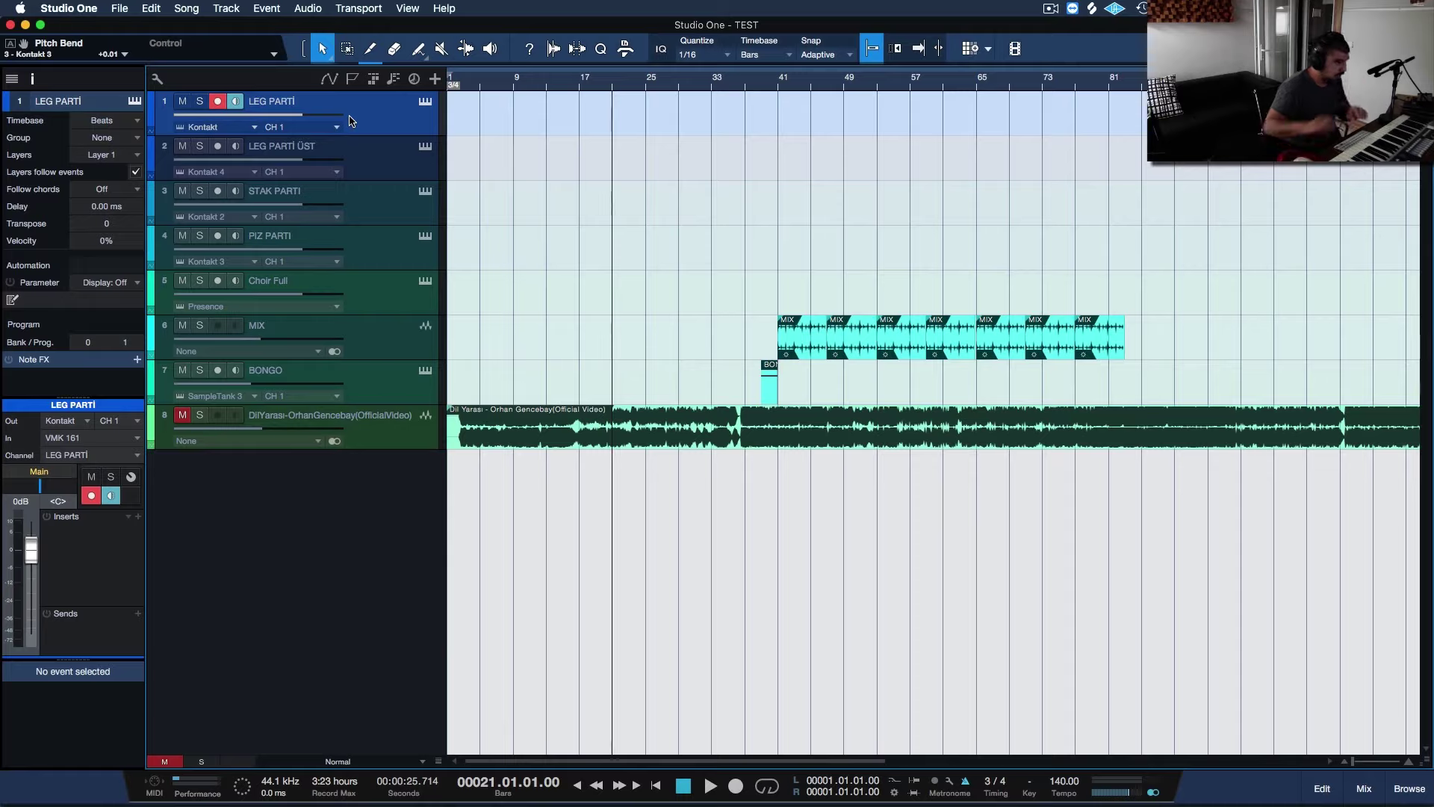
click(480, 87)
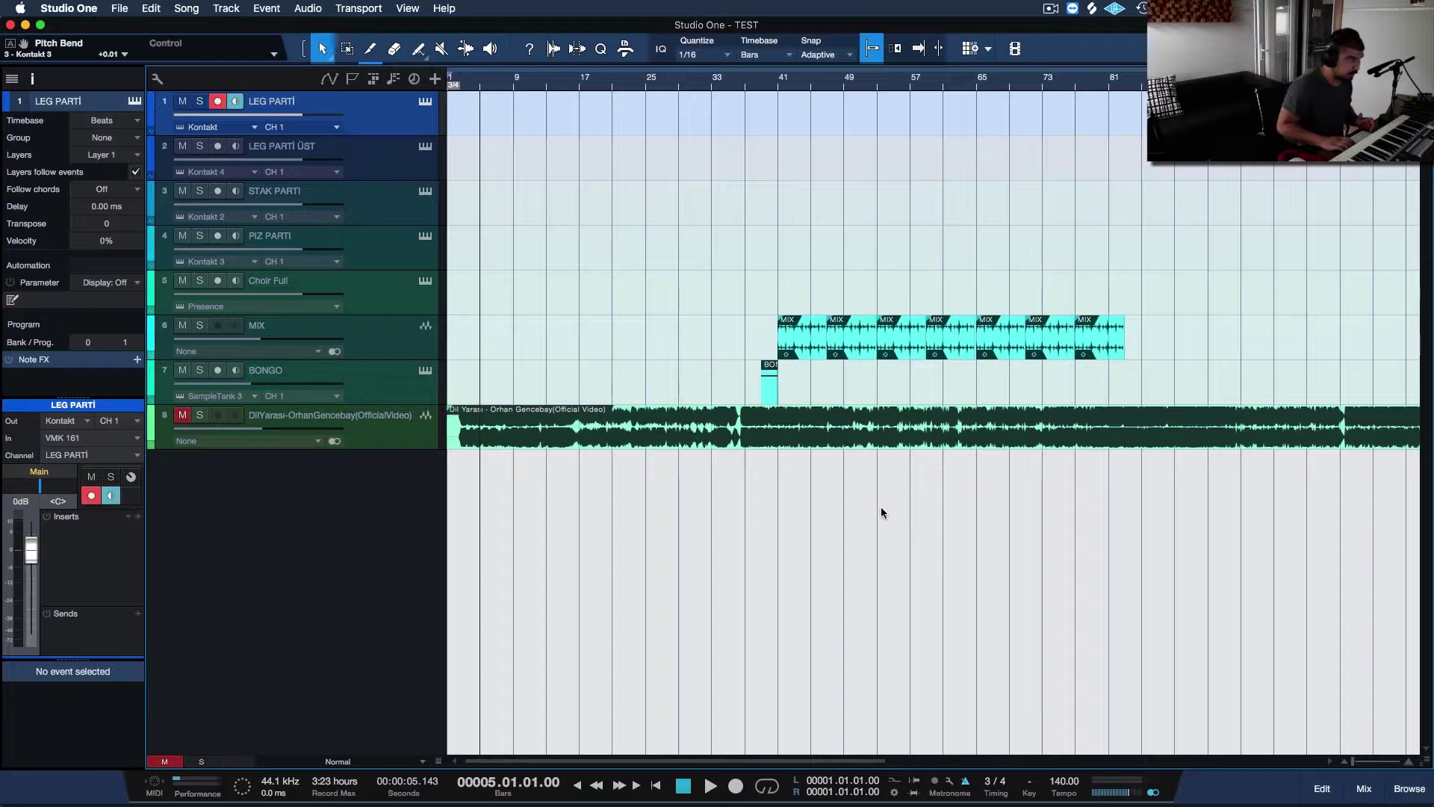
key(e)
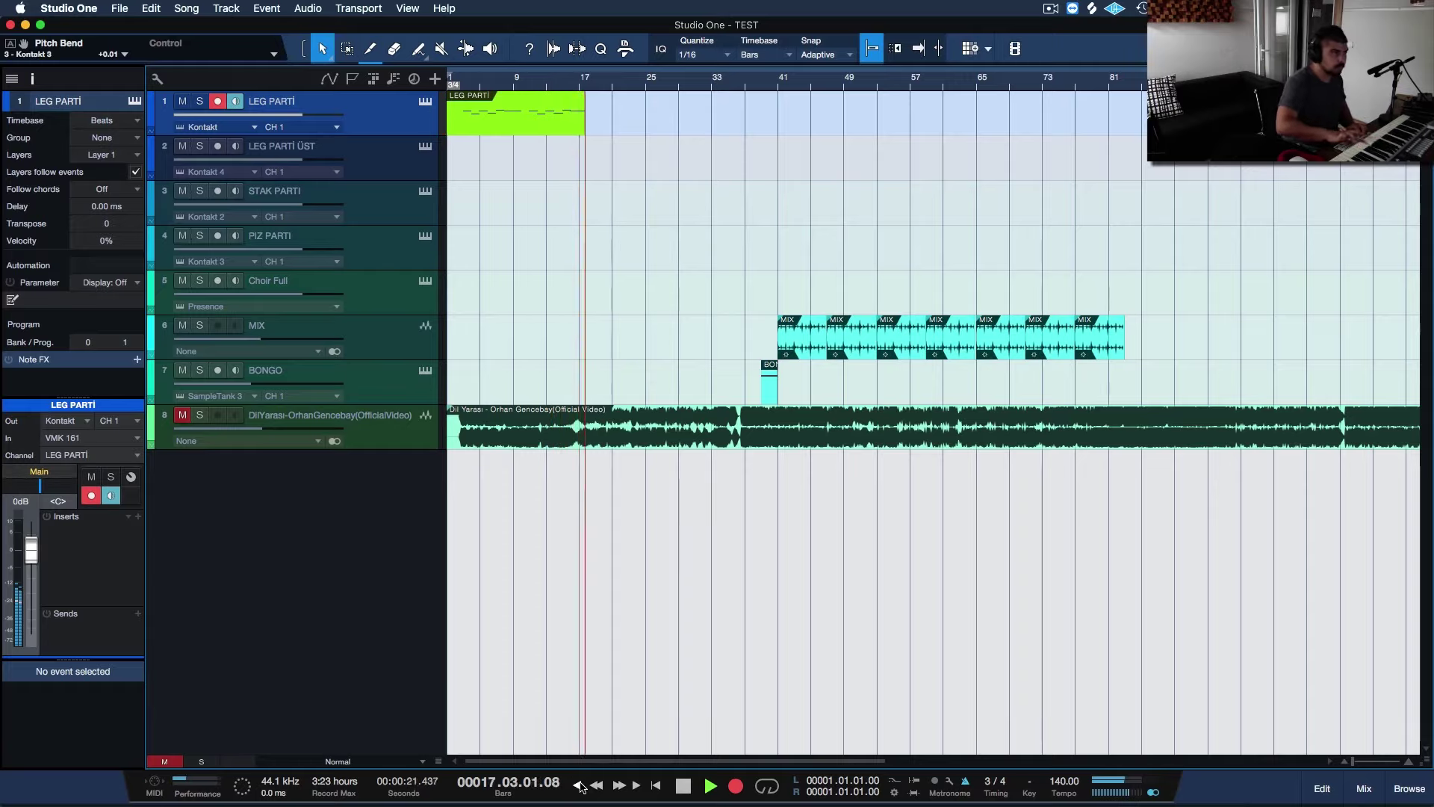
click(580, 785)
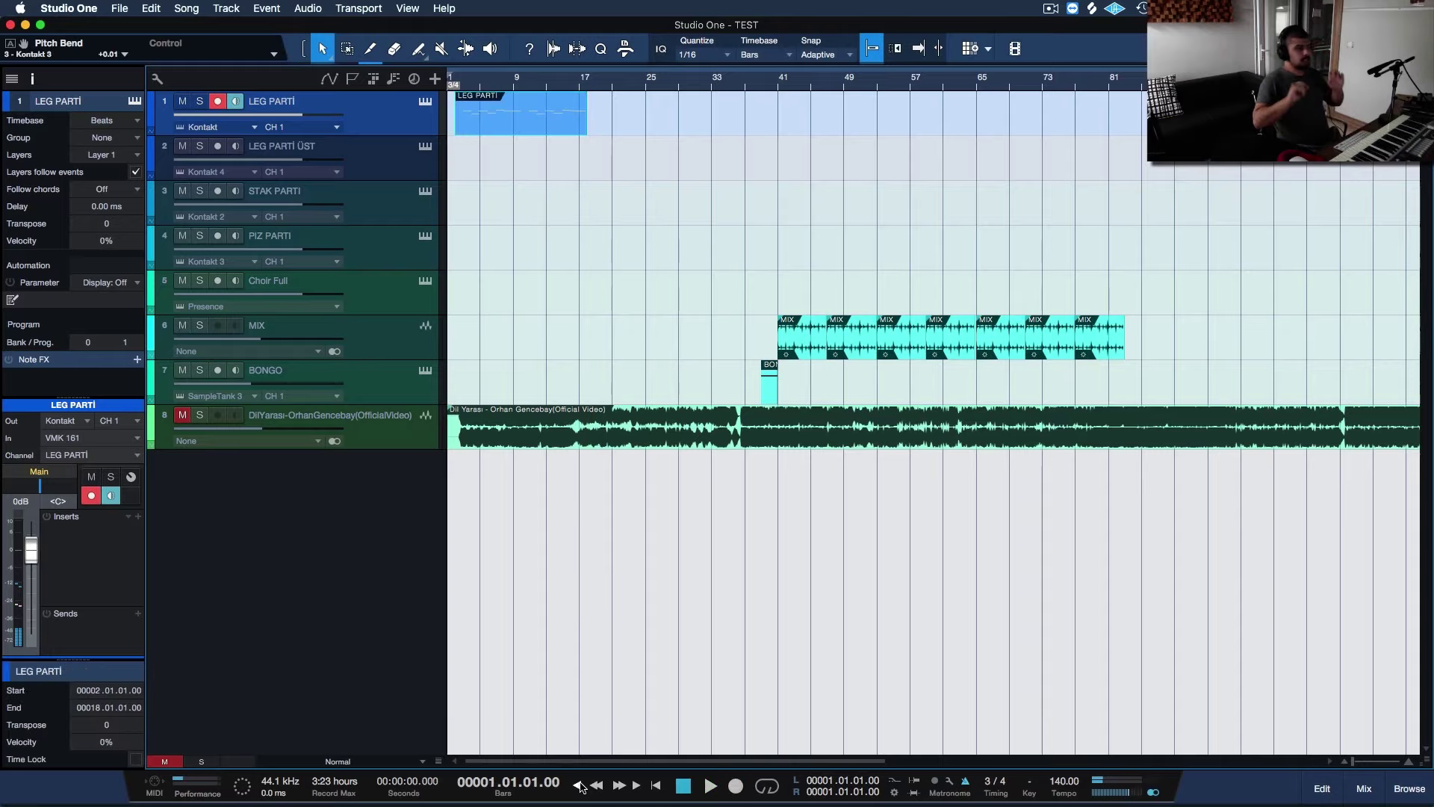
Inspect the violin, viola and cello patches loaded on LEG PARTİ and the cello's instrument options, including its MIDI transpose
click(425, 102)
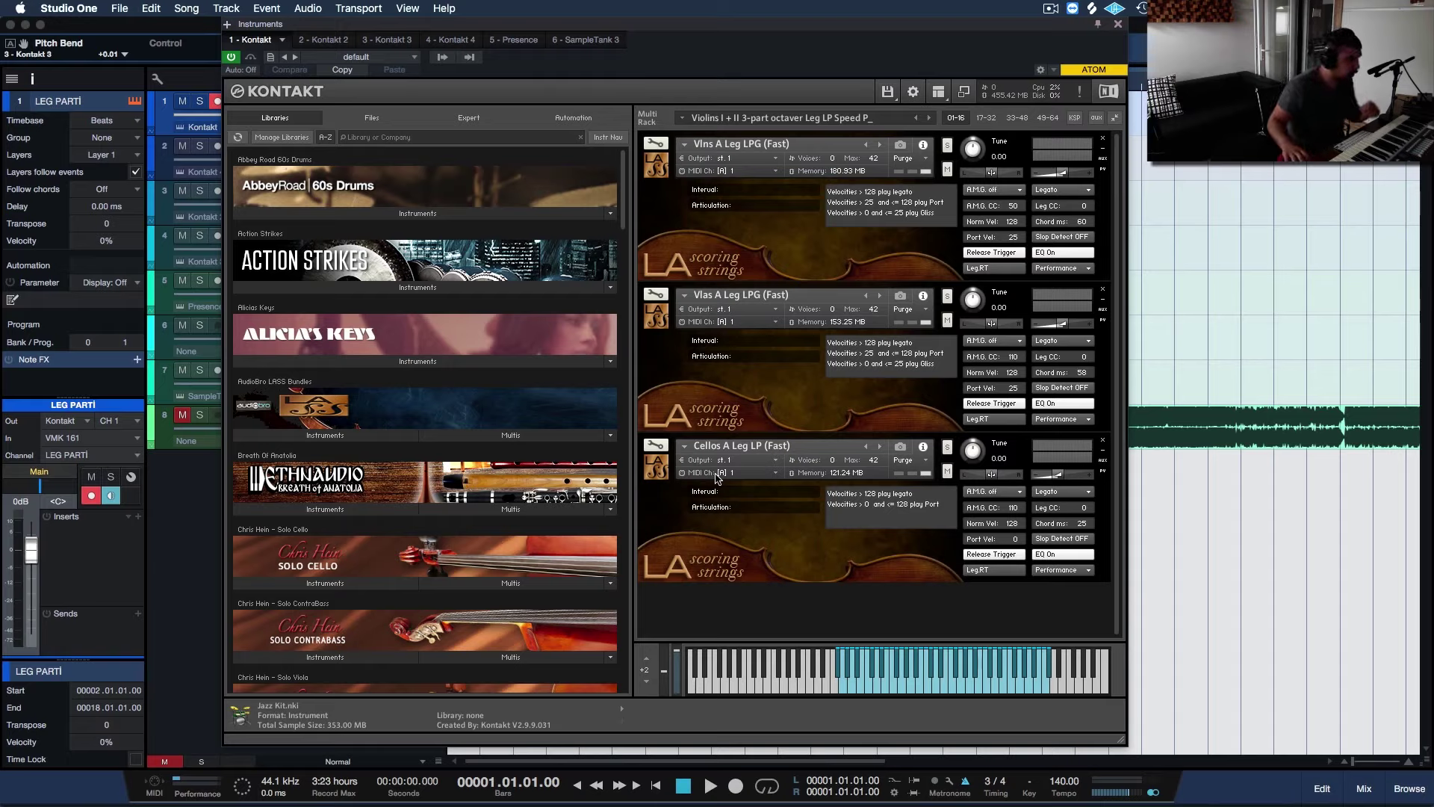
click(656, 446)
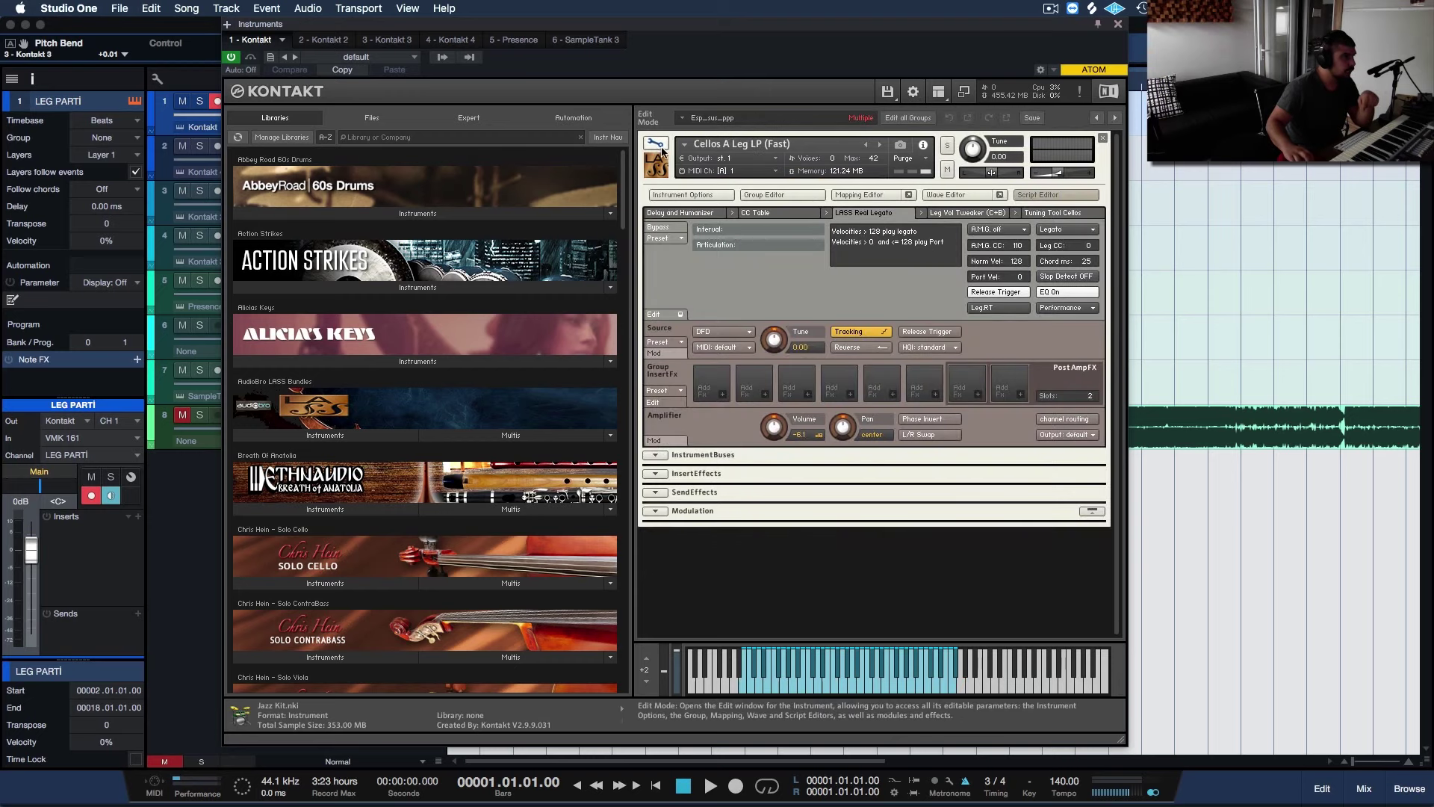
click(682, 195)
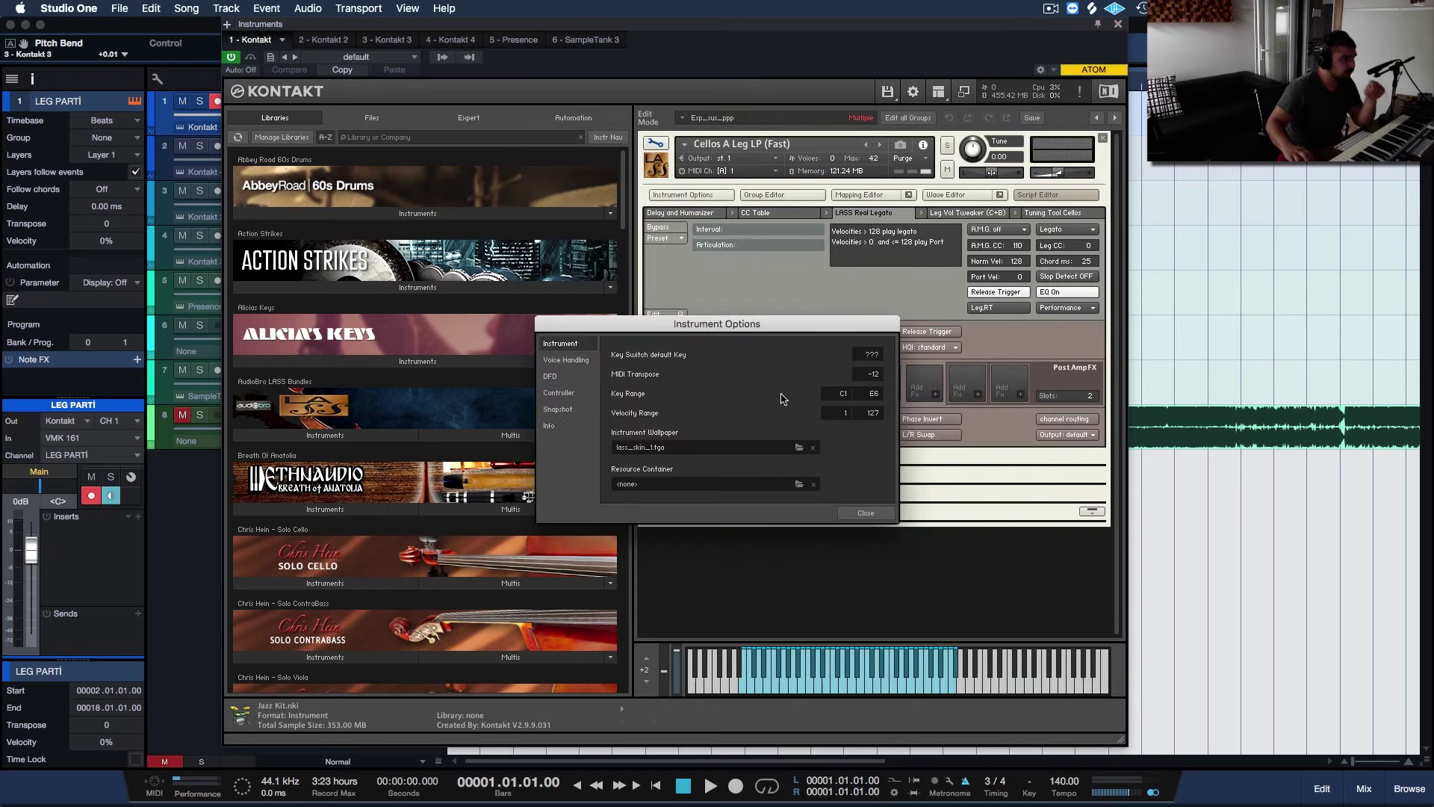
click(866, 513)
click(657, 143)
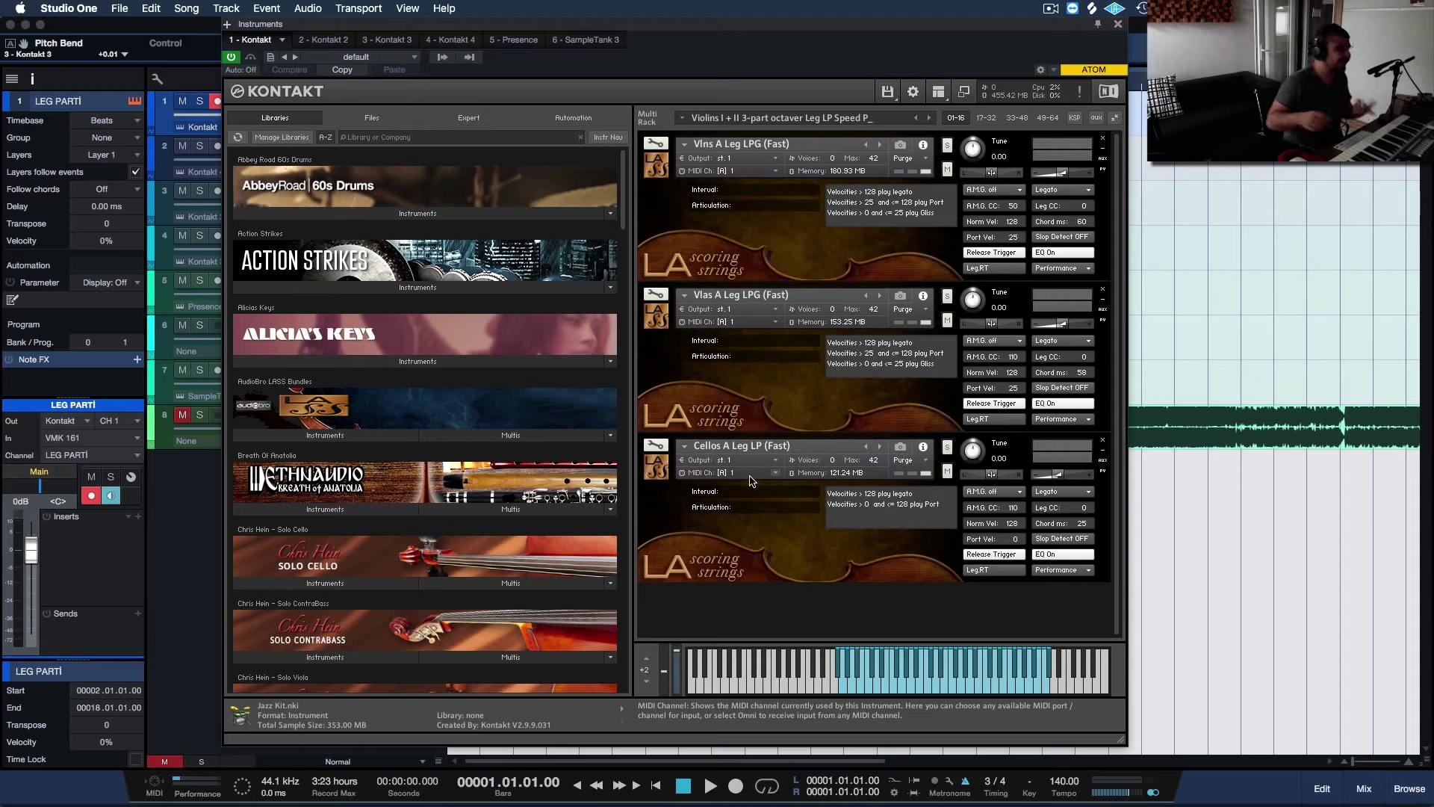
click(1118, 26)
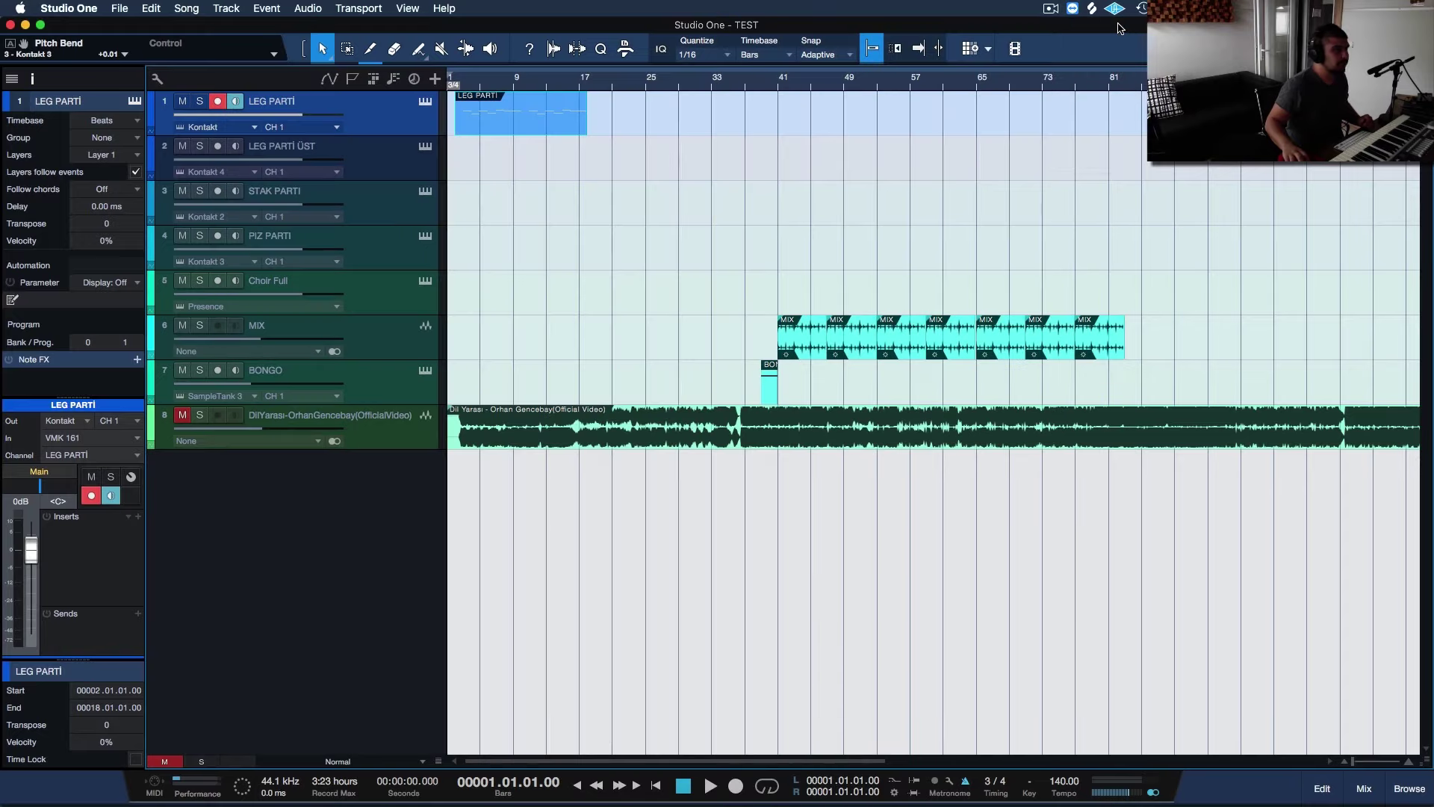
Switch record arming from LEG PARTİ to LEG PARTİ ÜST and record the upper legato part from bar 10 to bar 18
click(218, 146)
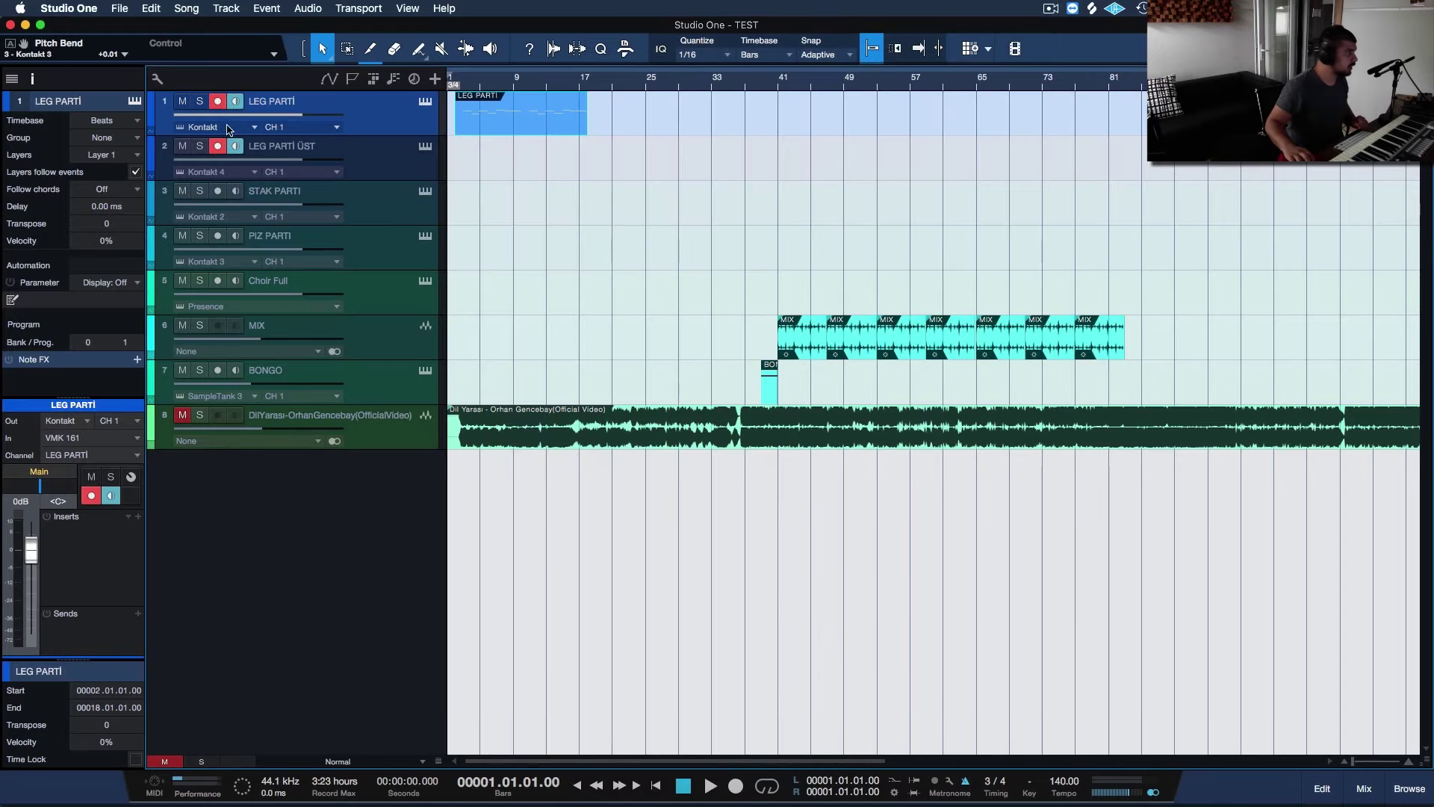
click(218, 101)
click(514, 86)
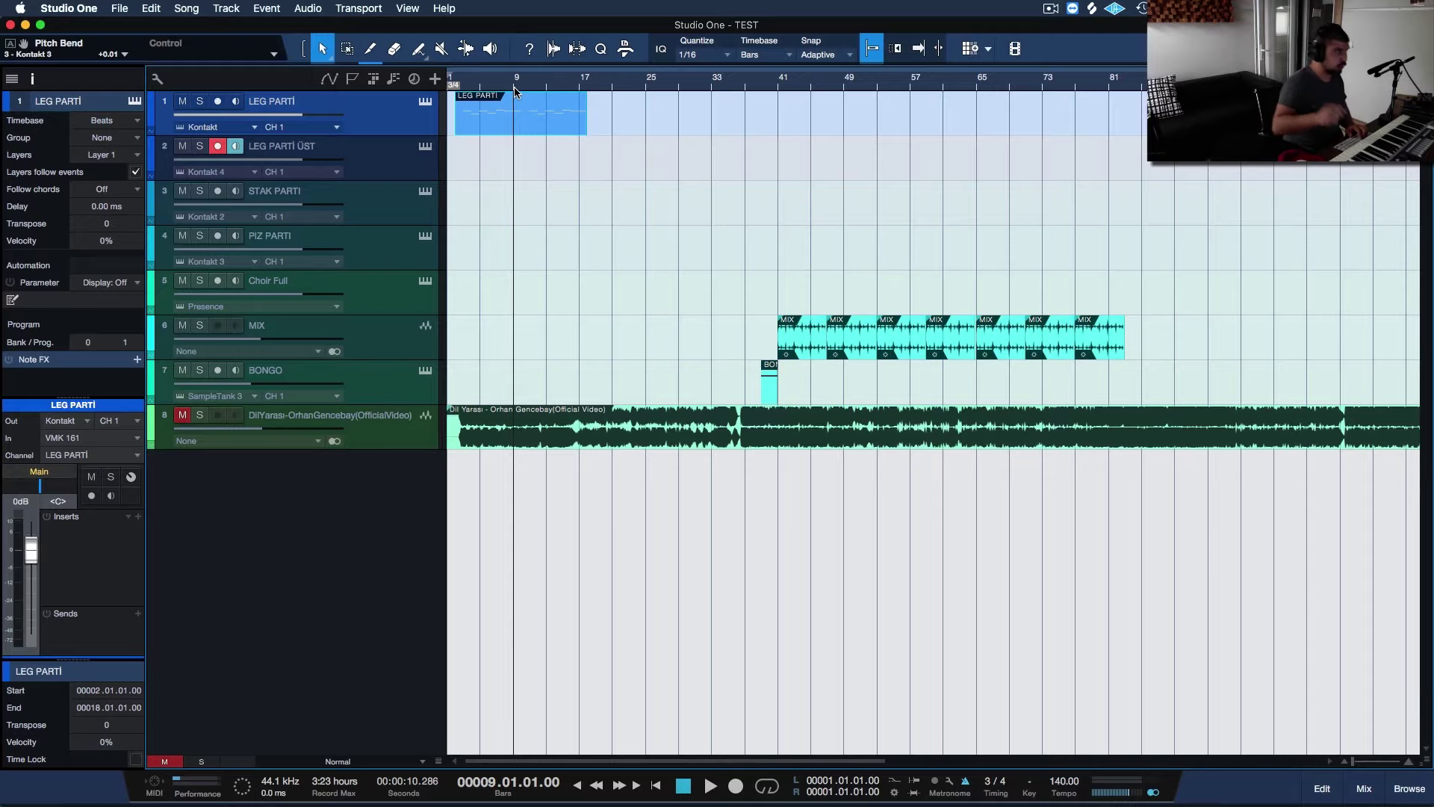
key(e)
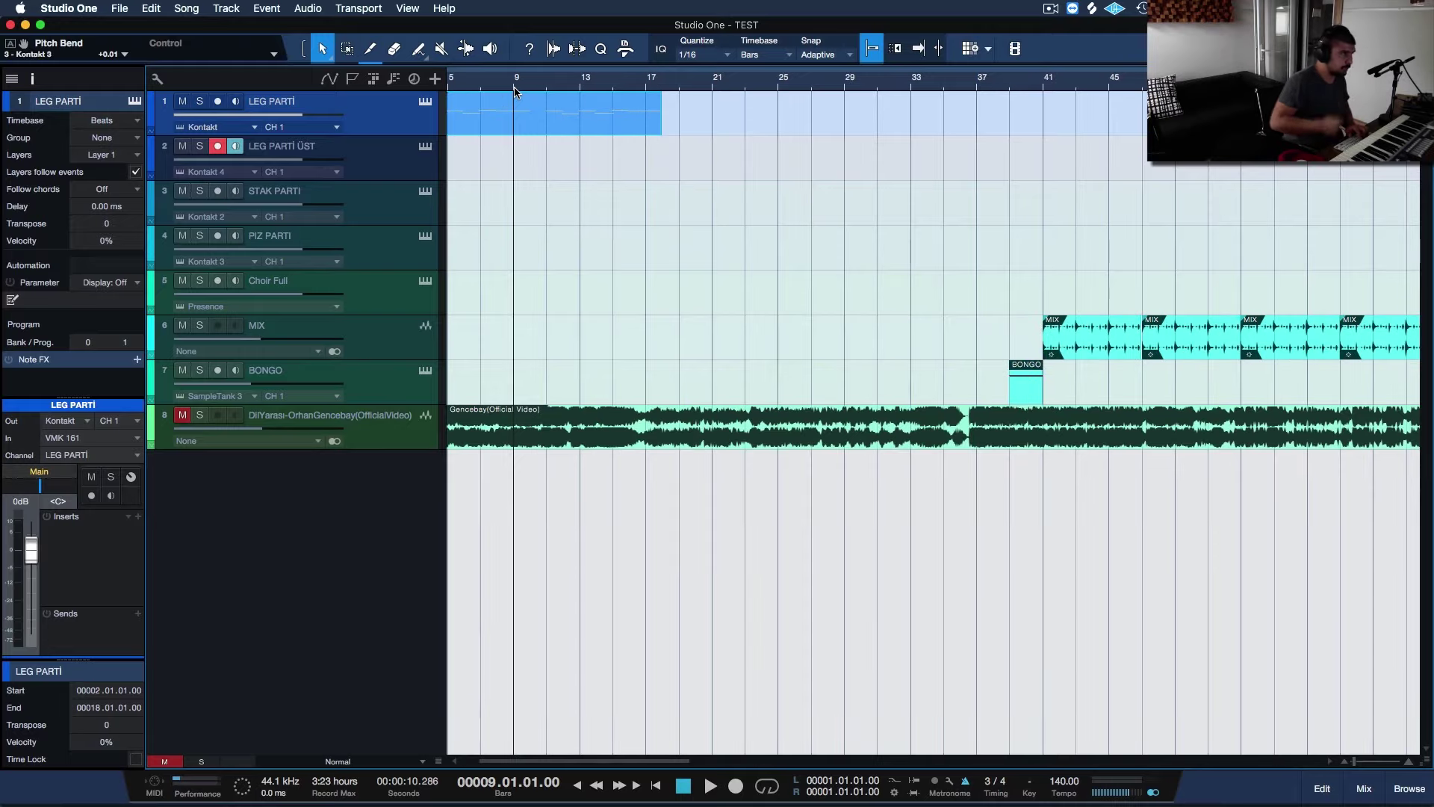
key(w)
click(472, 83)
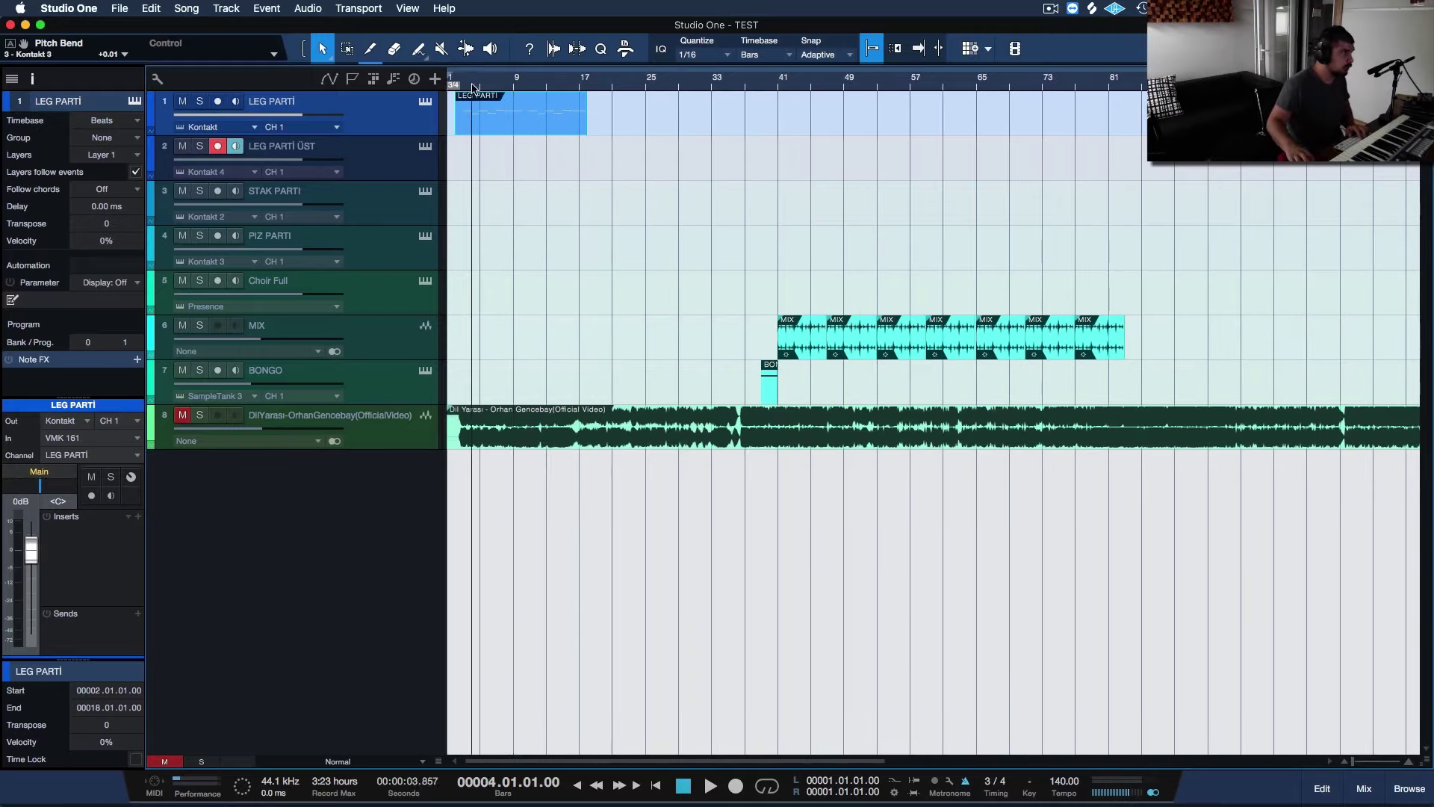
key(e)
key(e)
click(480, 86)
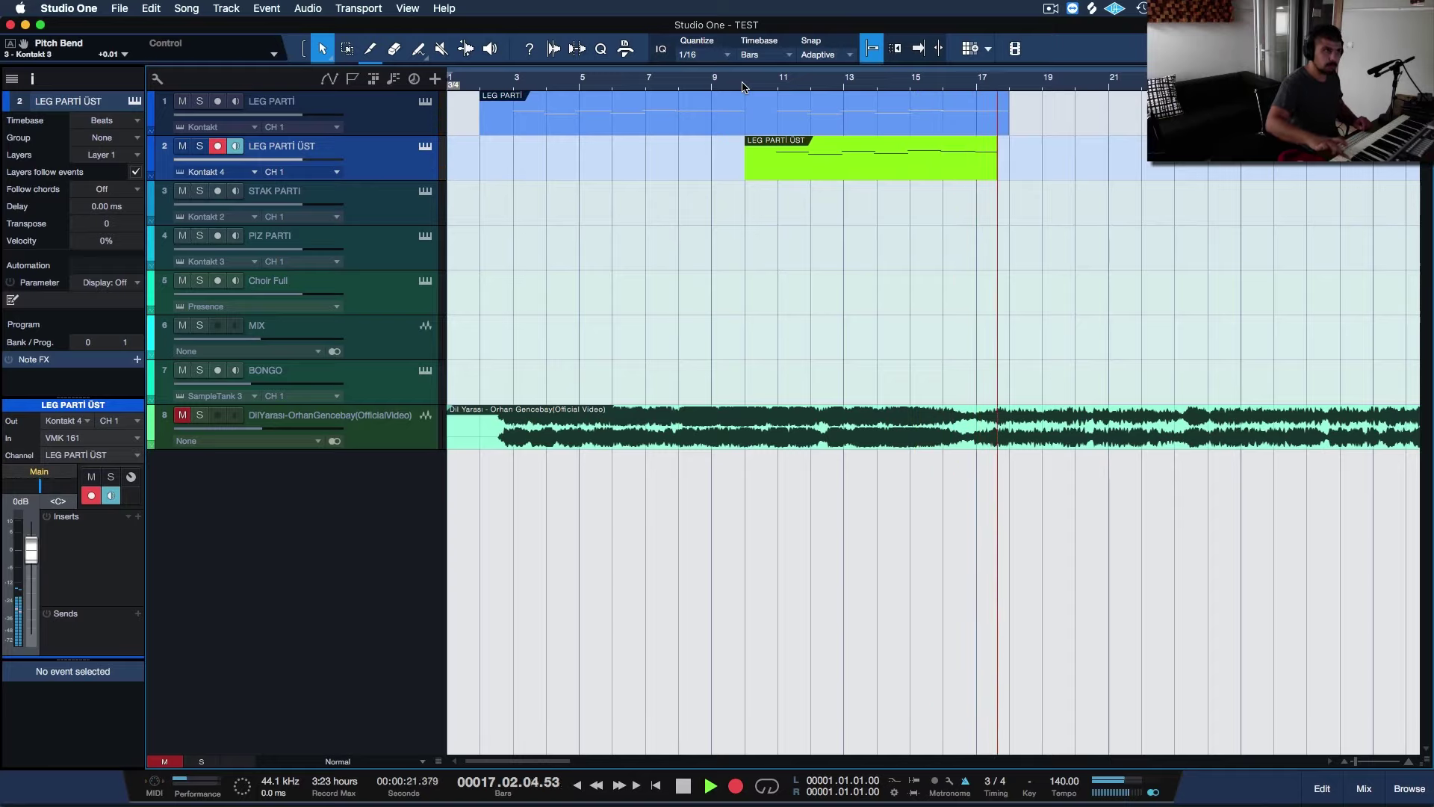
key(space)
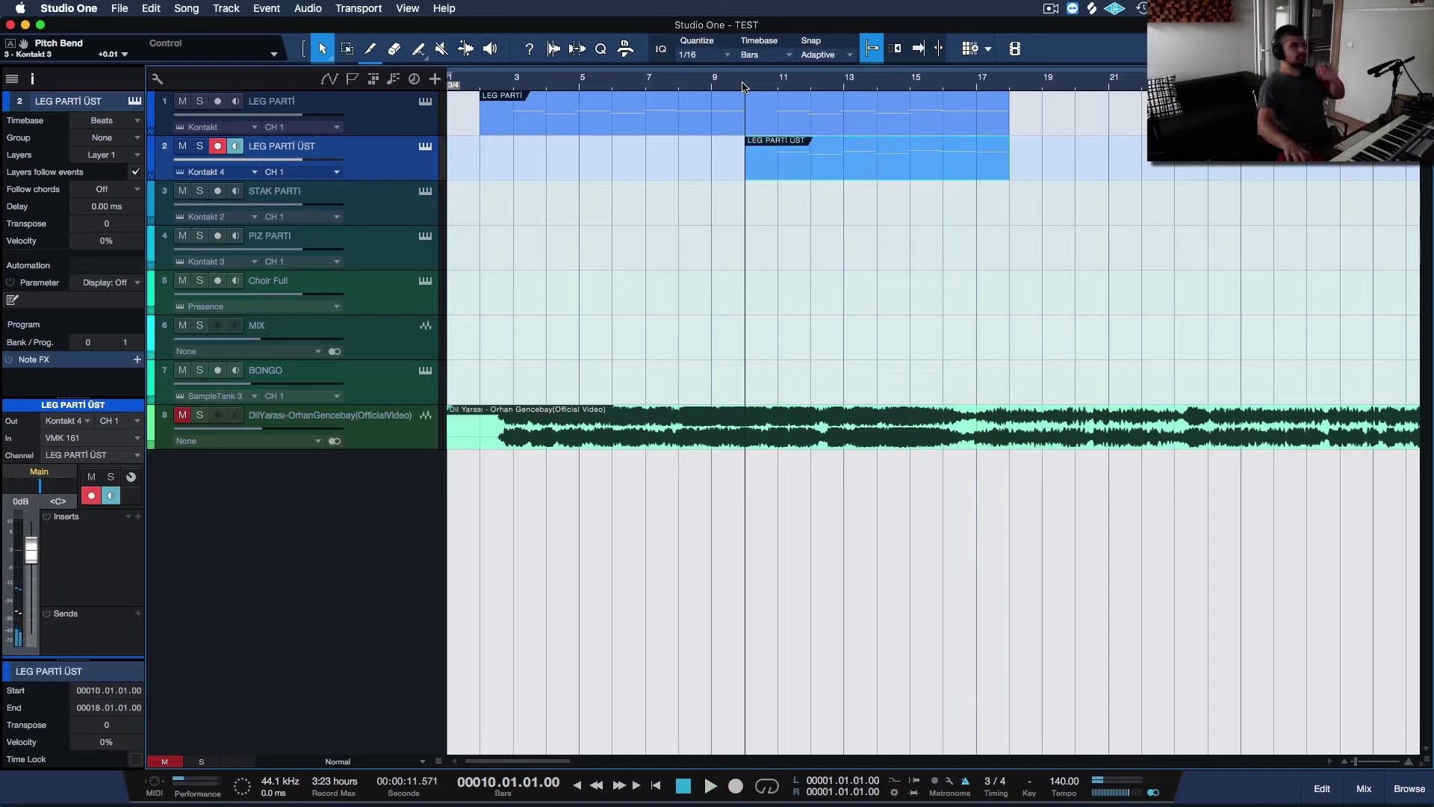
Switch record arming to the Choir Full track and record its melody from bar 18 to bar 34, starting playback at bar 16
click(217, 147)
click(217, 280)
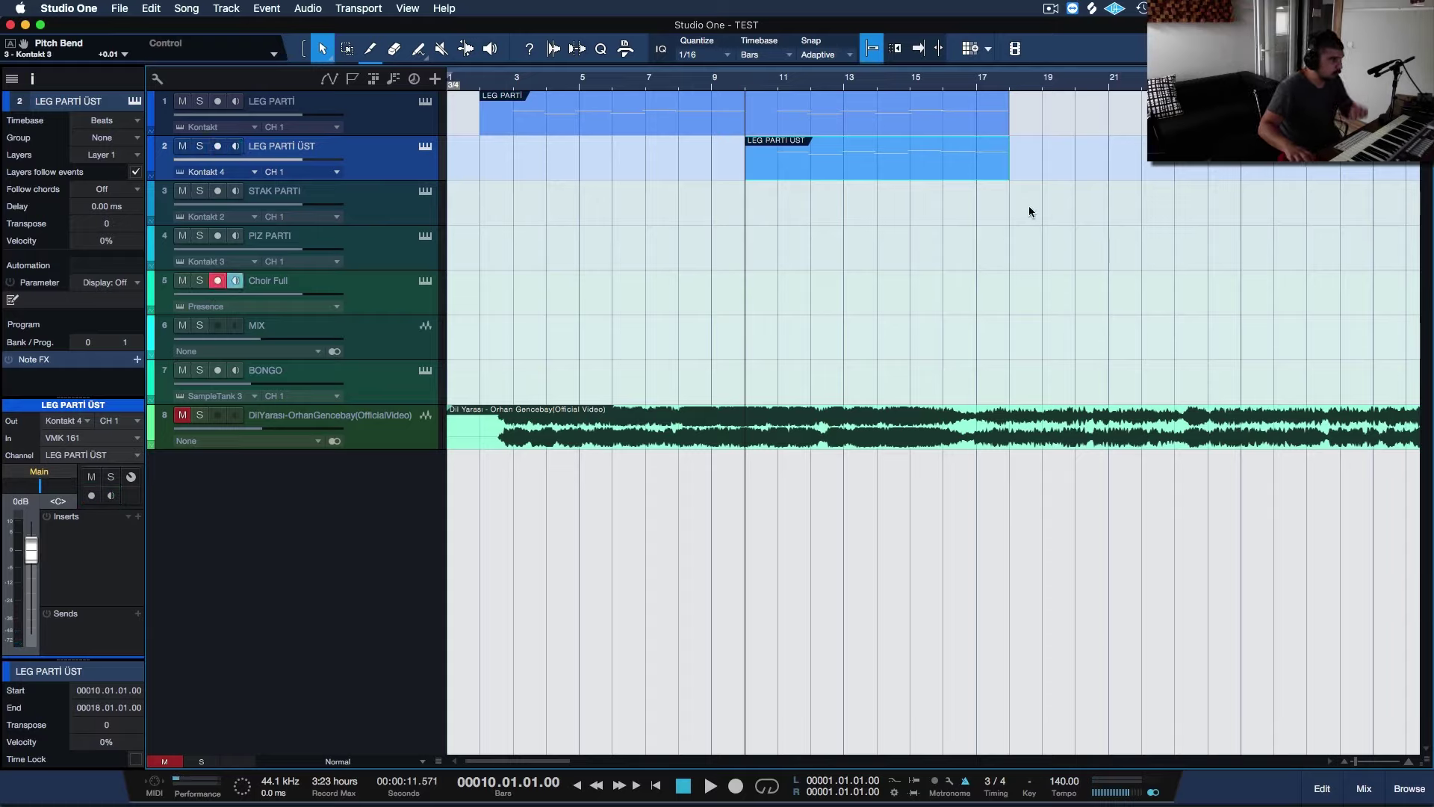
click(975, 84)
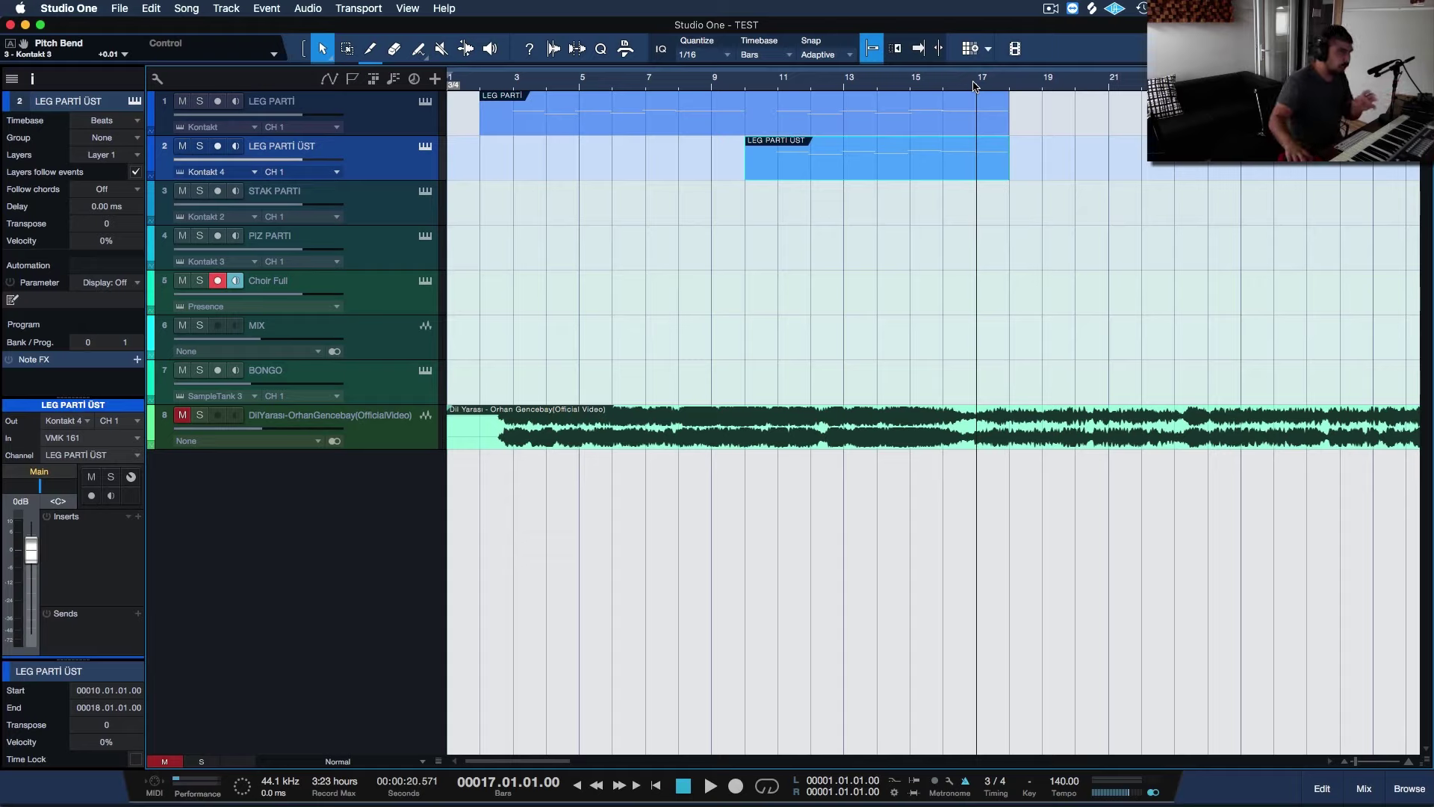
click(333, 288)
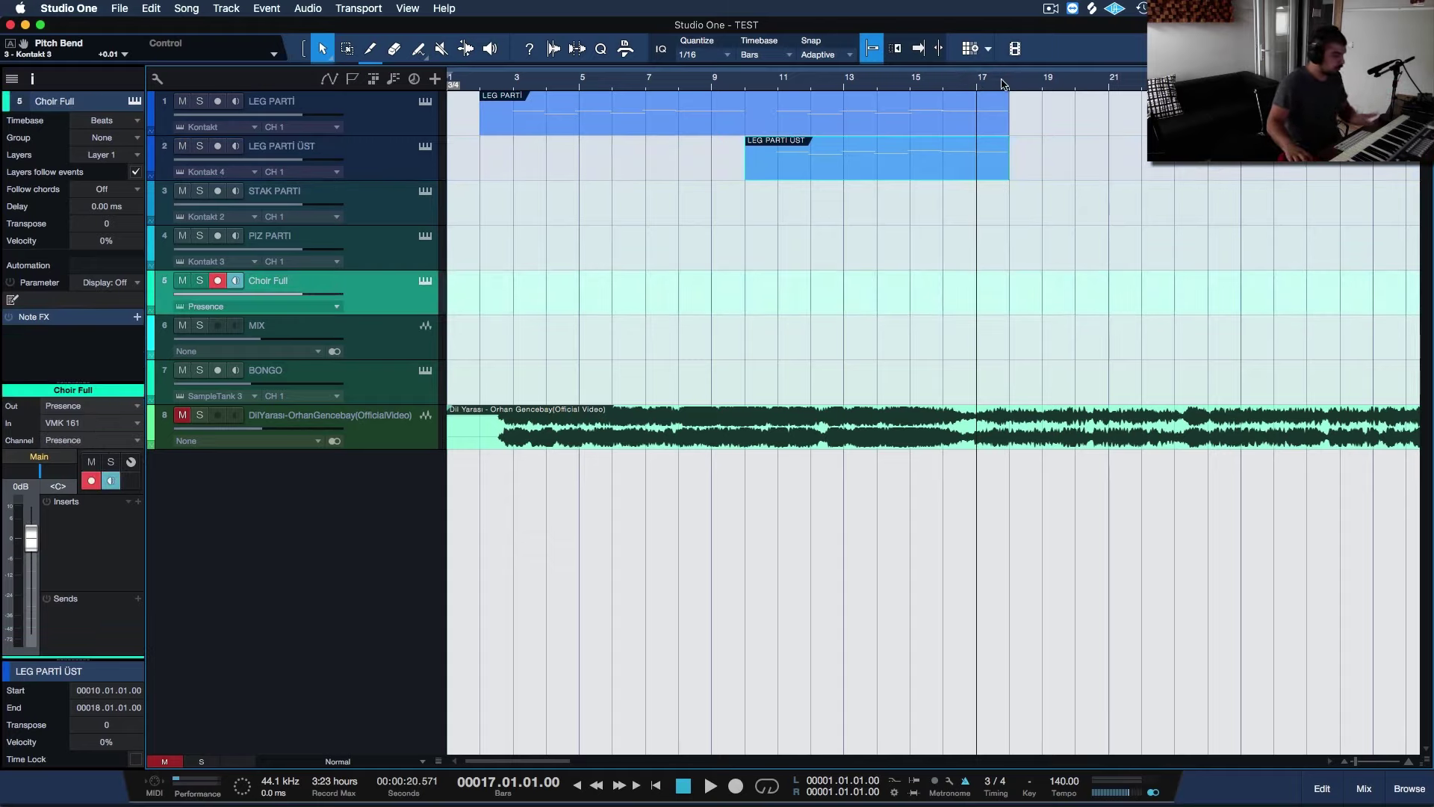
click(945, 87)
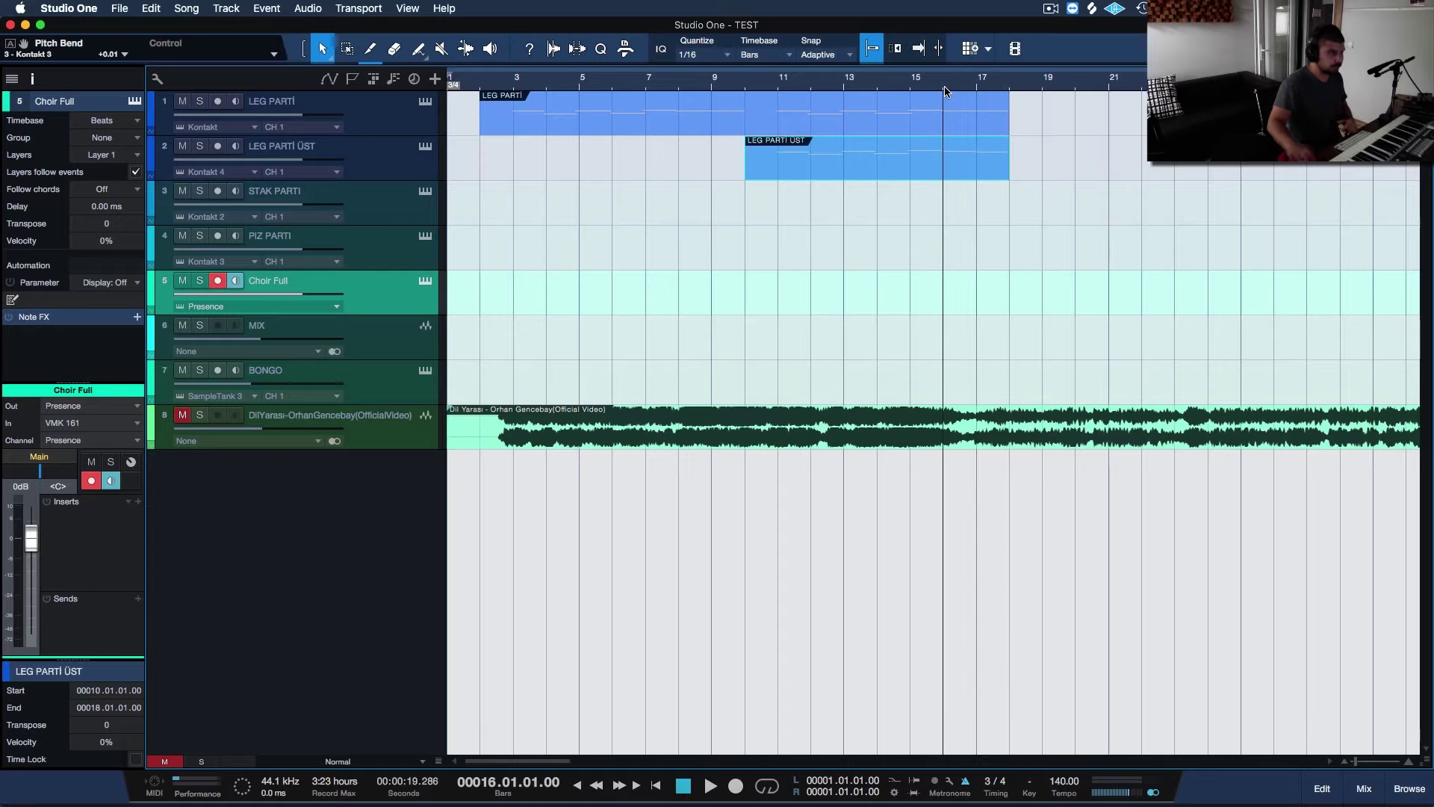
key(KP_Multiply)
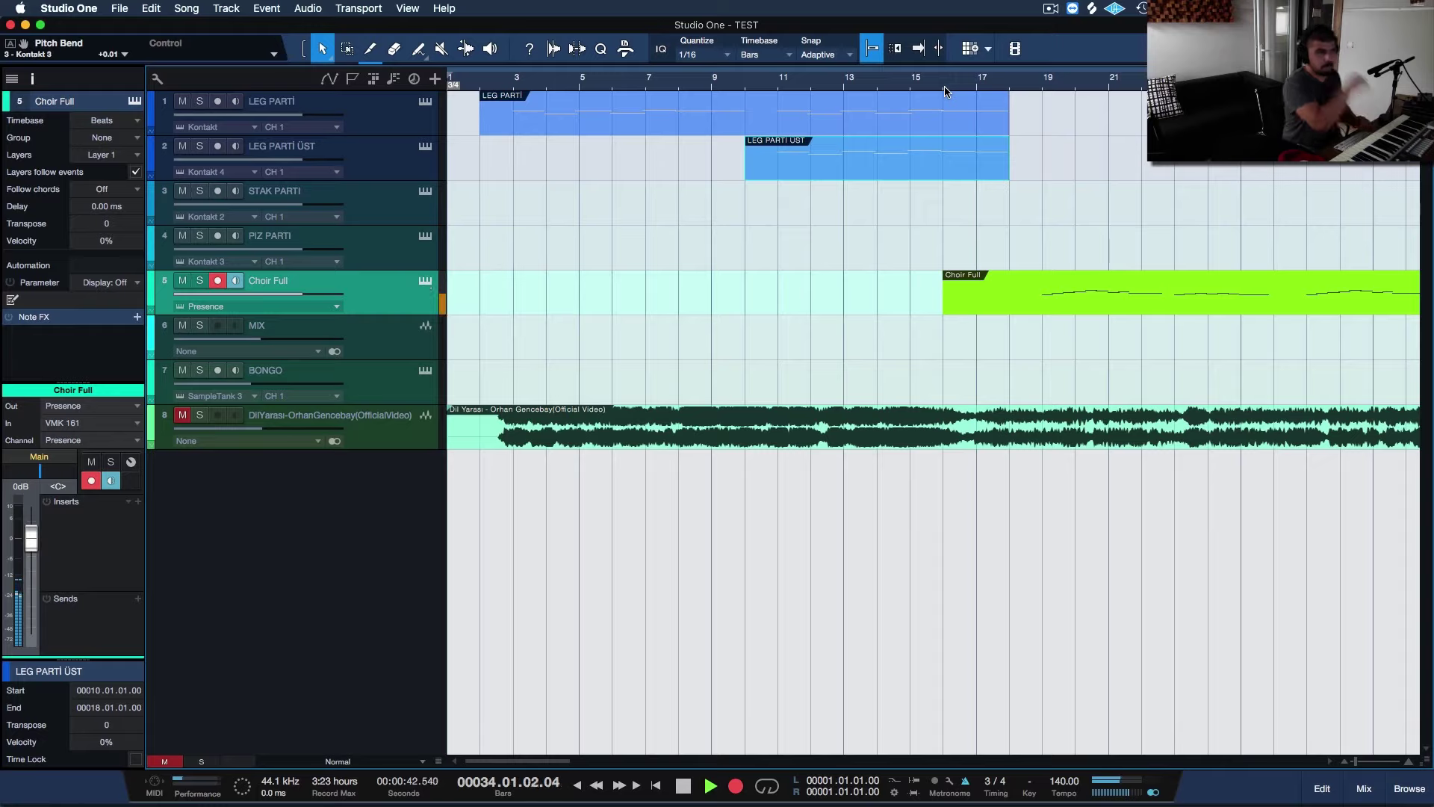
key(space)
Quantize all notes of the recorded Choir Full part to the 1/8 grid
scroll(924, 238, right, 2)
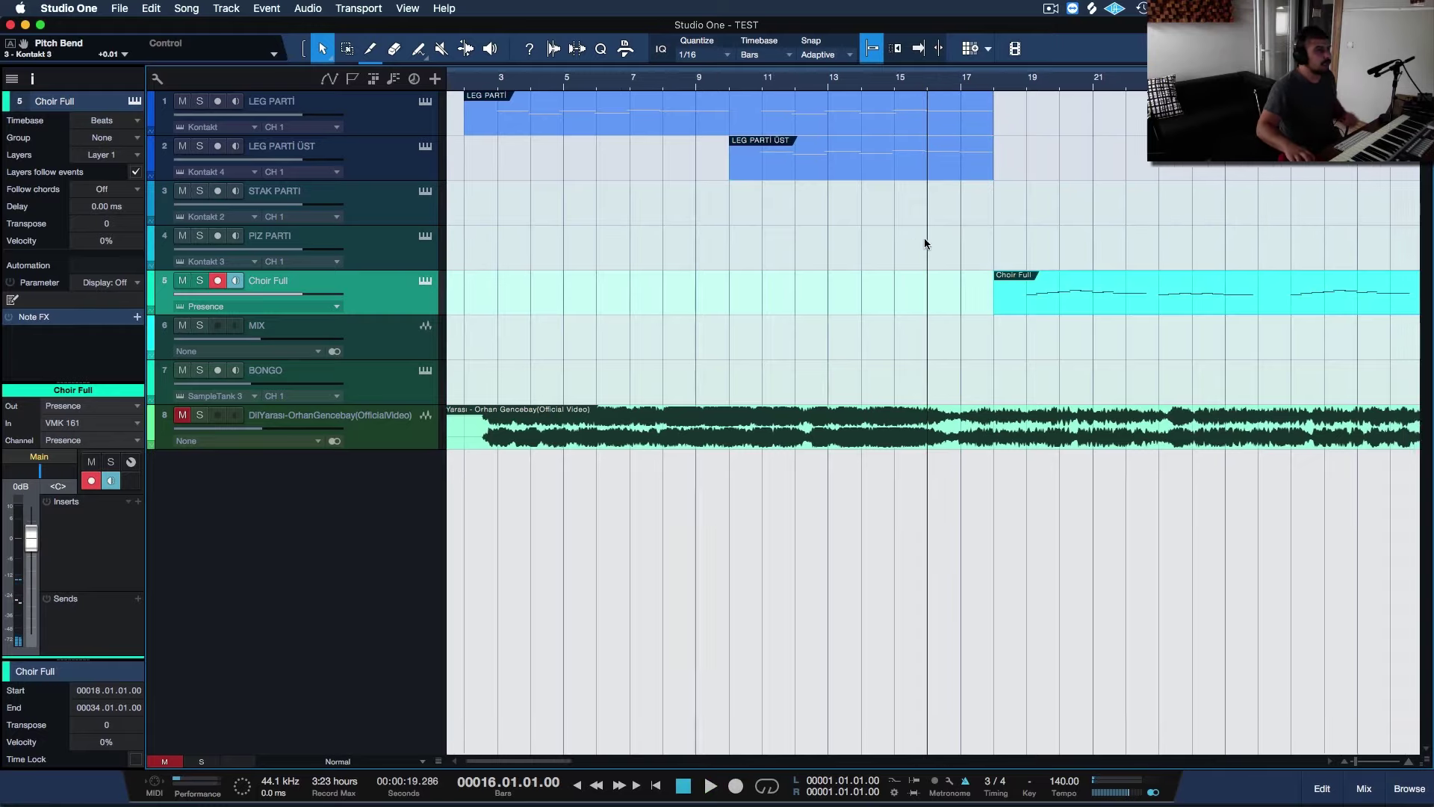
click(765, 116)
click(760, 168)
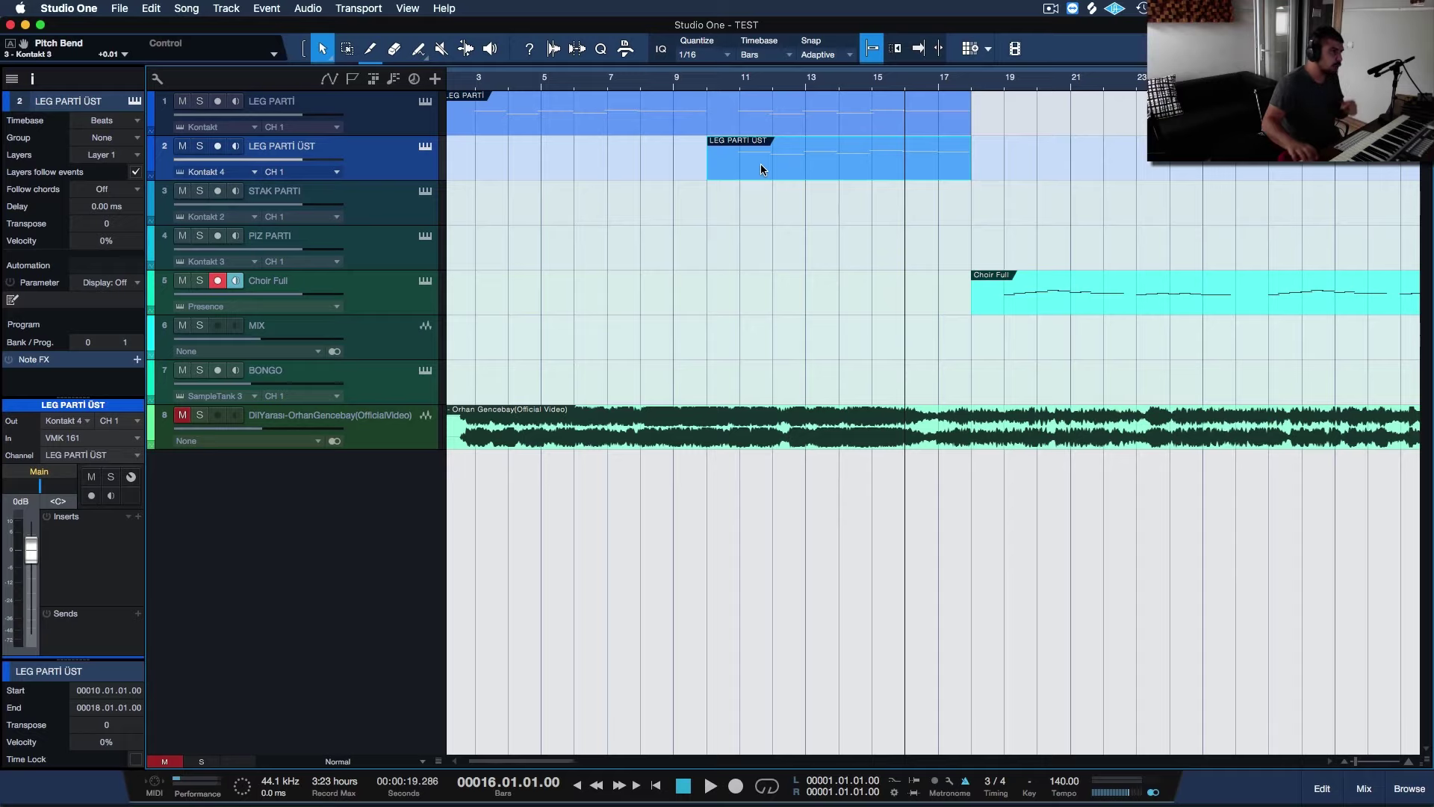
scroll(750, 194, right, 3)
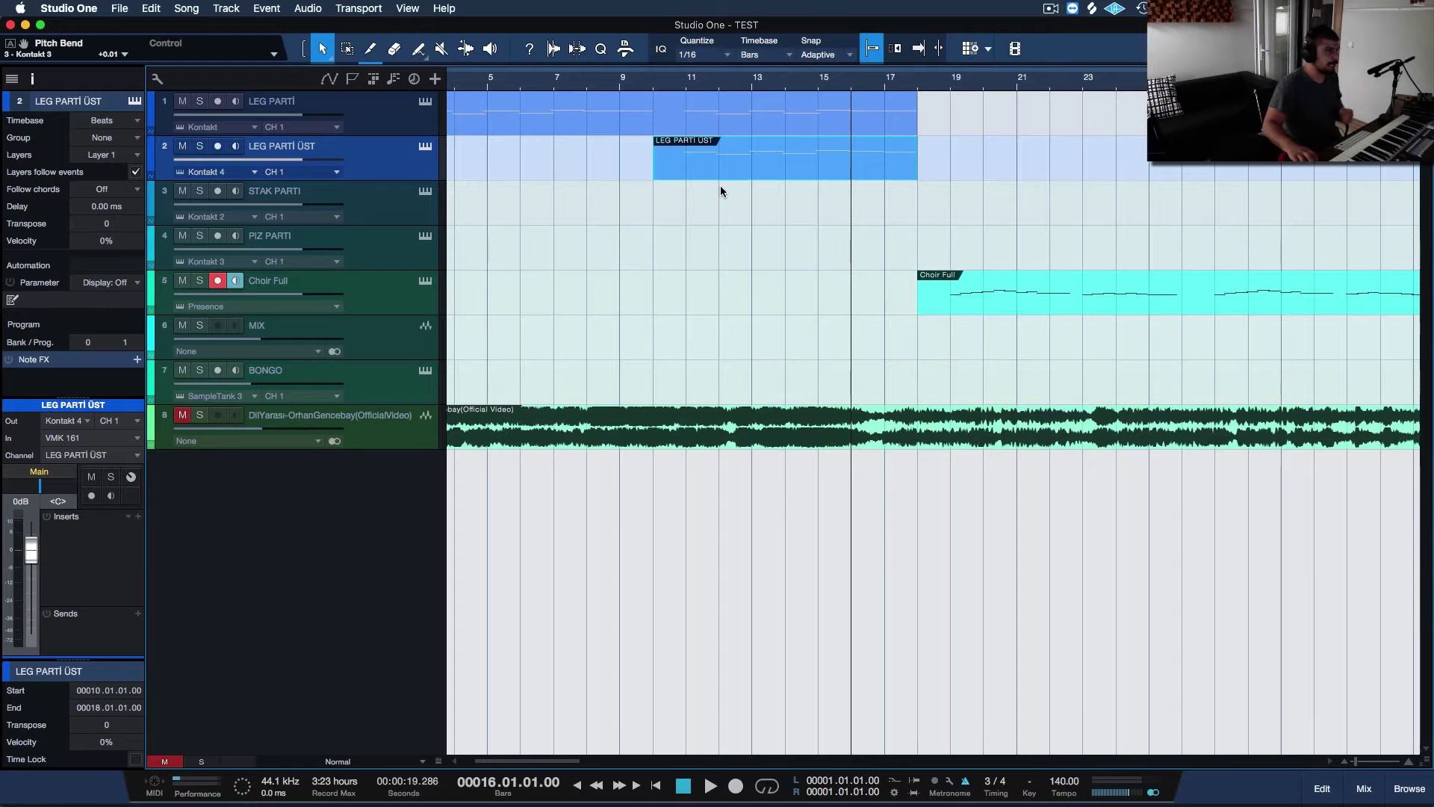
double_click(1010, 296)
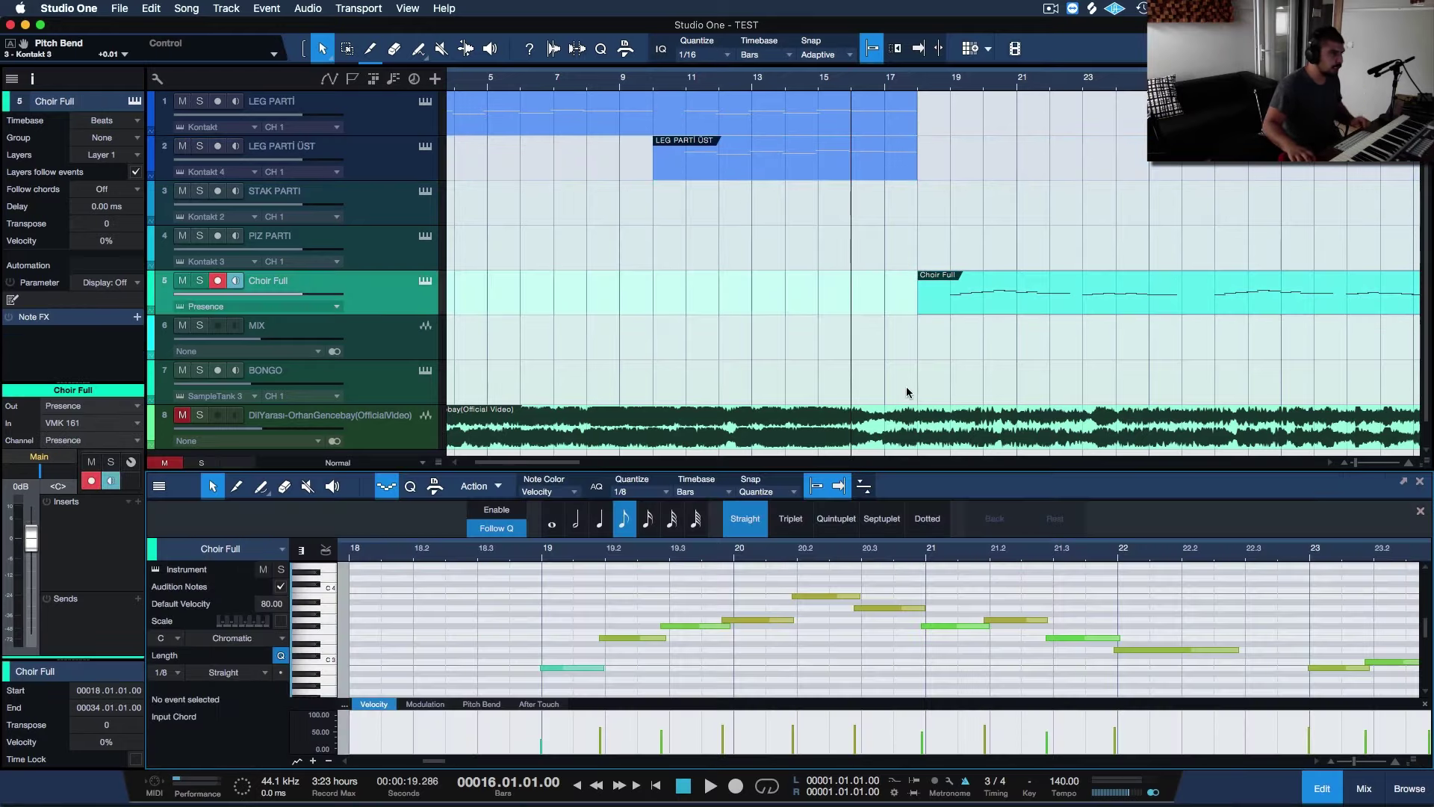
key(super+a)
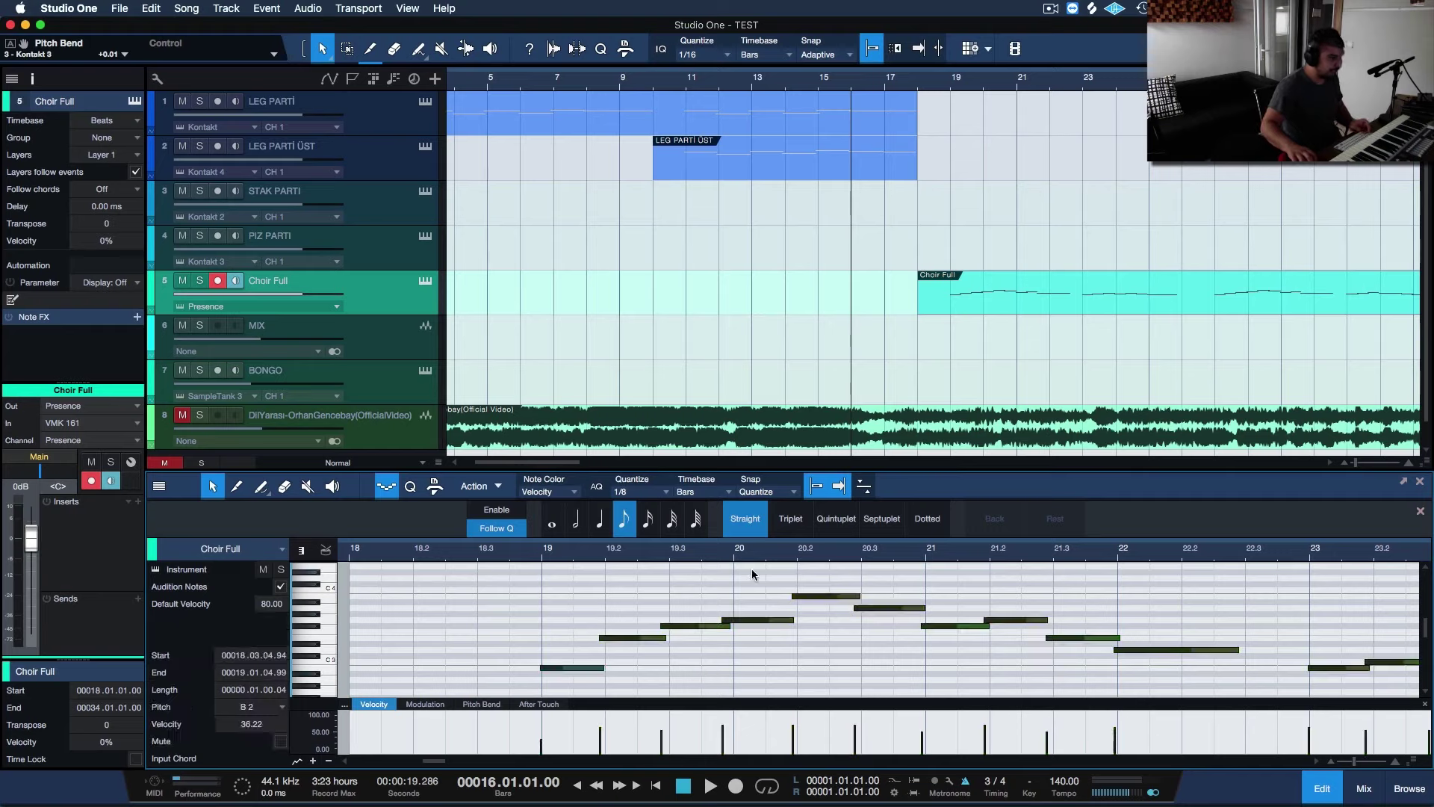
key(q)
Play back the Choir Full part from bar 18 to bar 34 and check its quantized notes in the note editor
click(918, 72)
key(space)
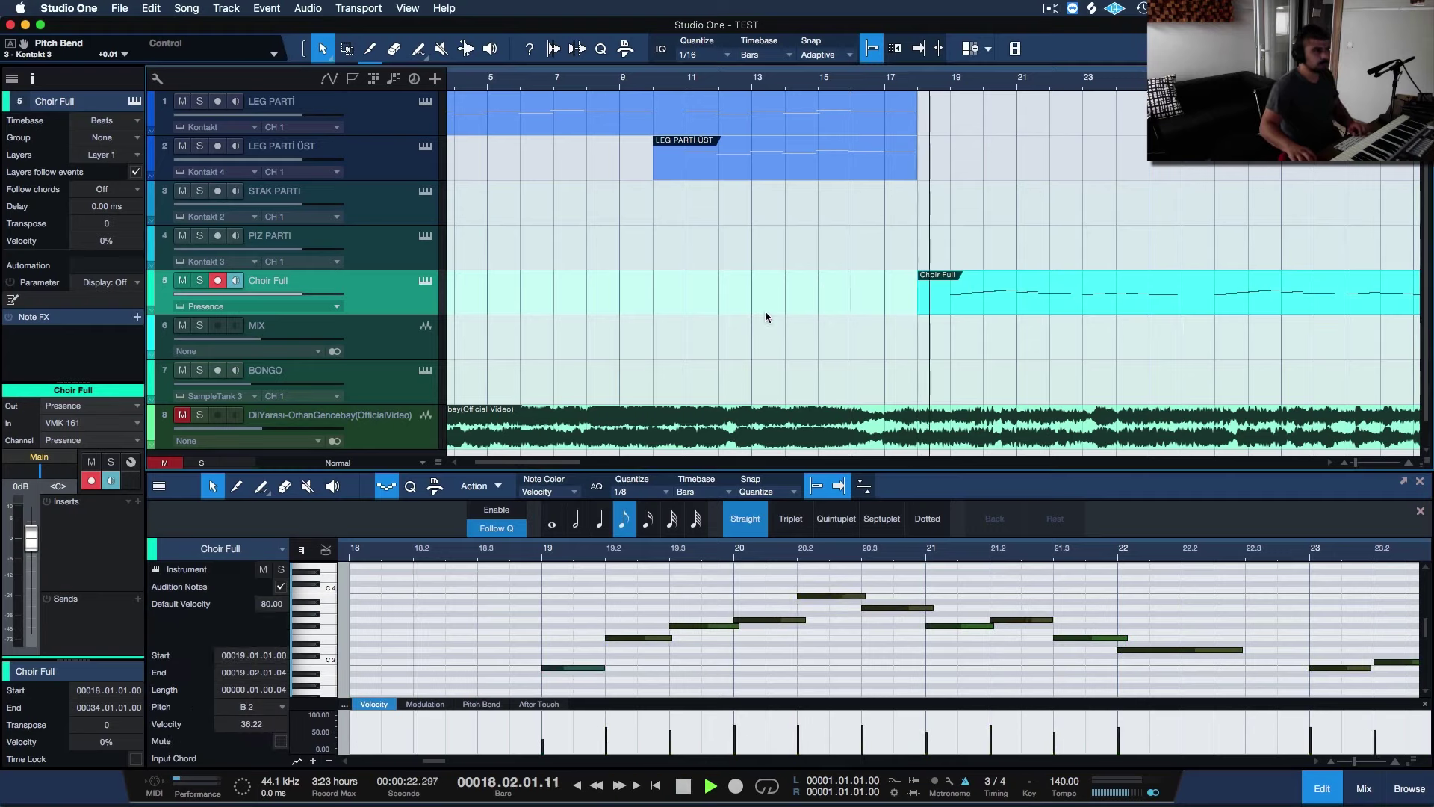
key(F3)
key(F3)
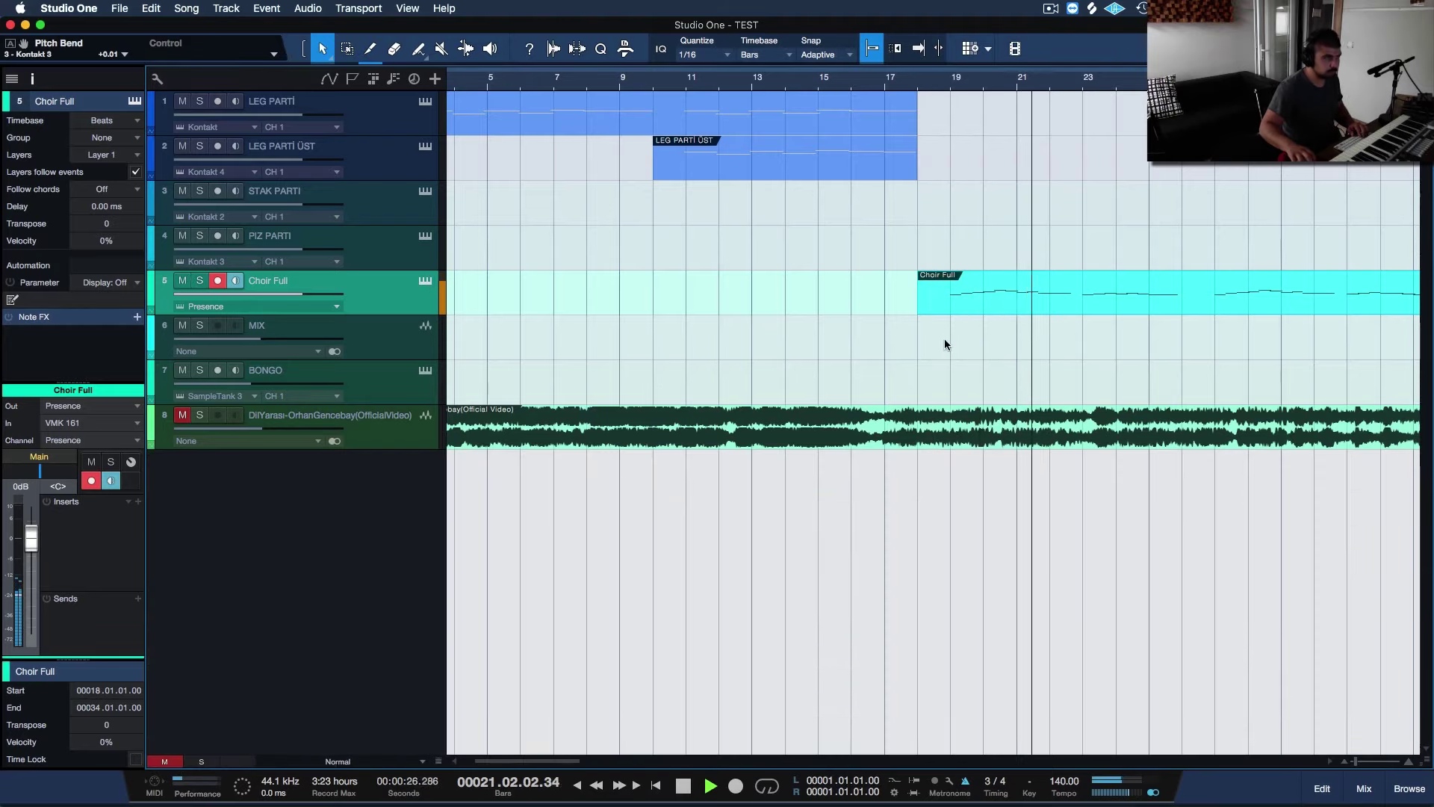
double_click(1016, 305)
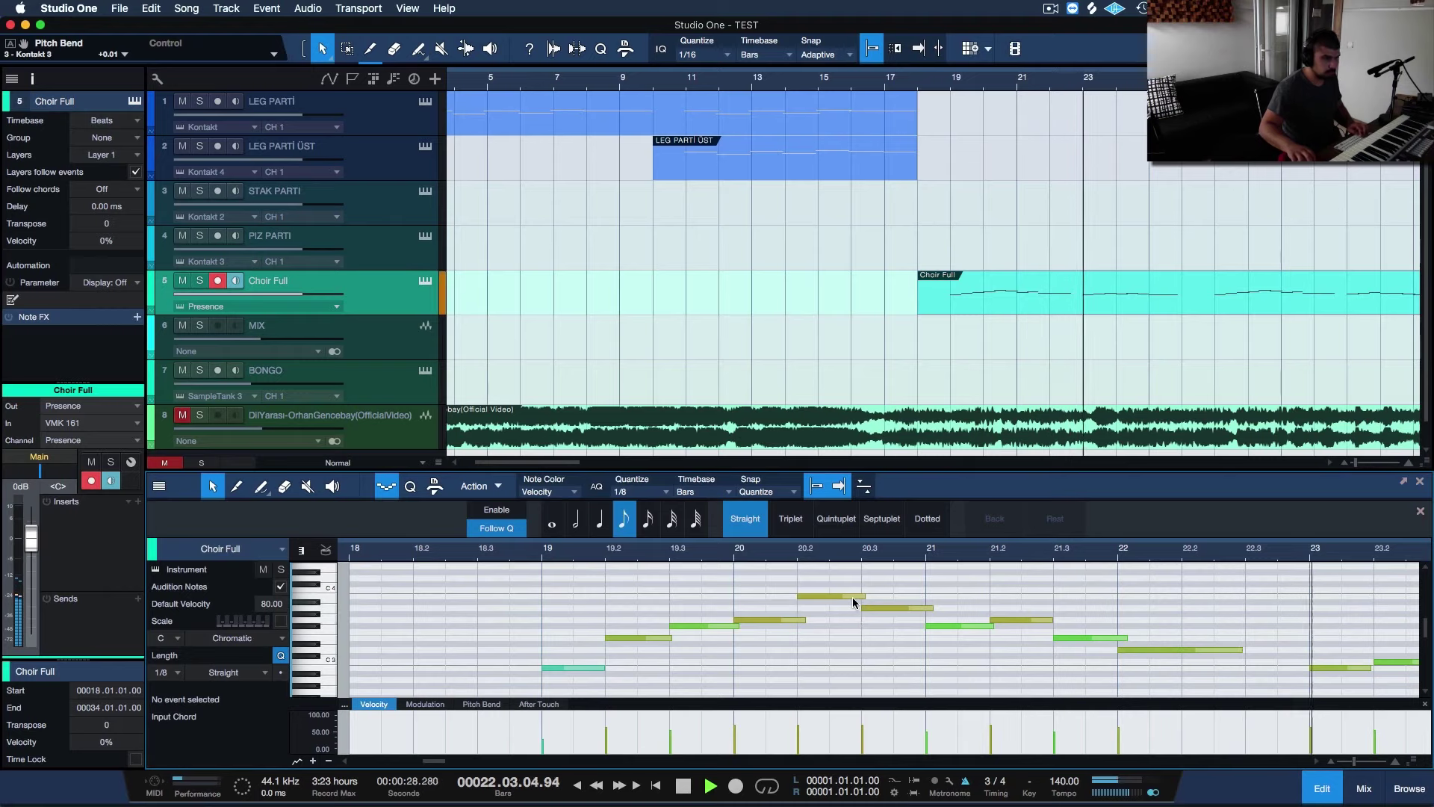
key(w)
key(w)
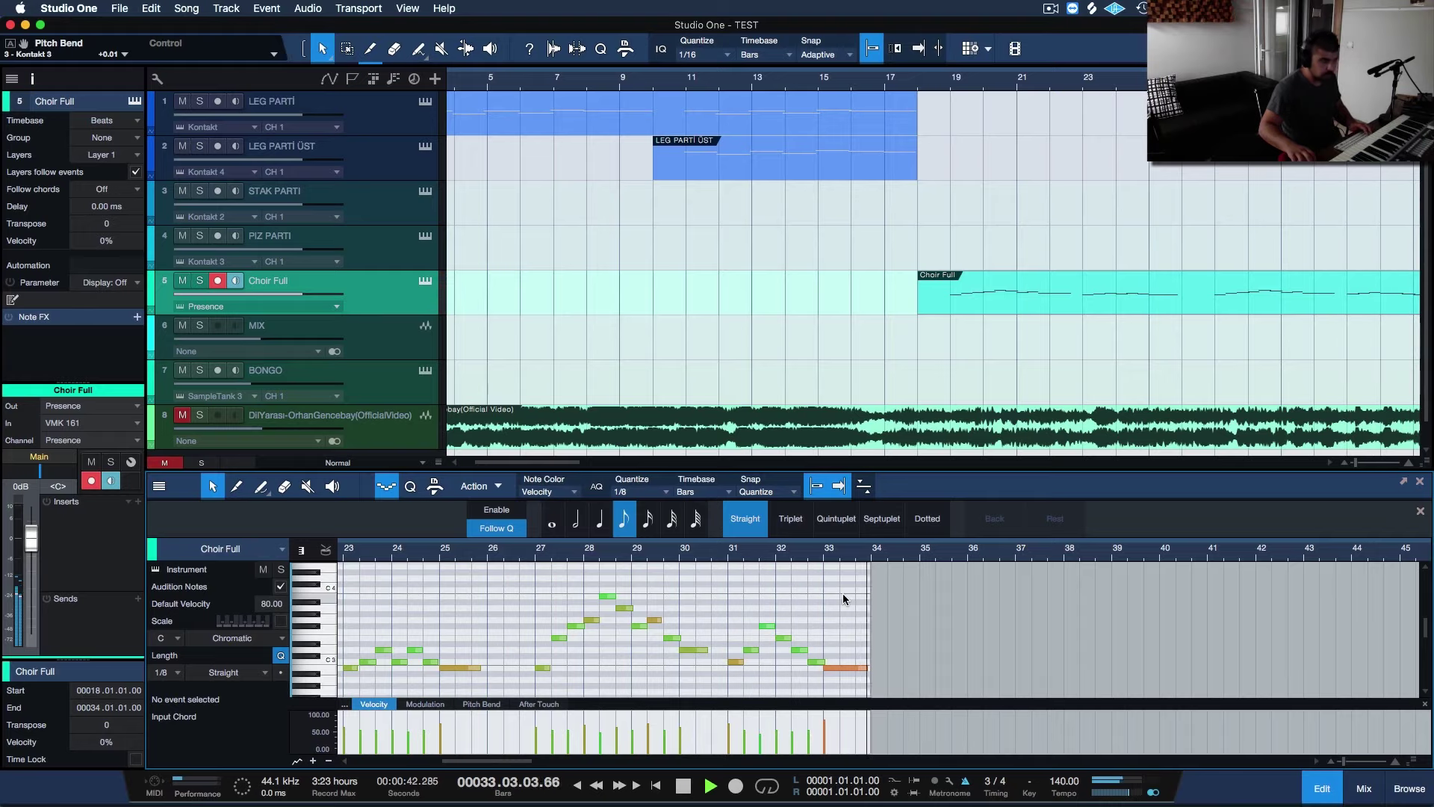
key(space)
key(F3)
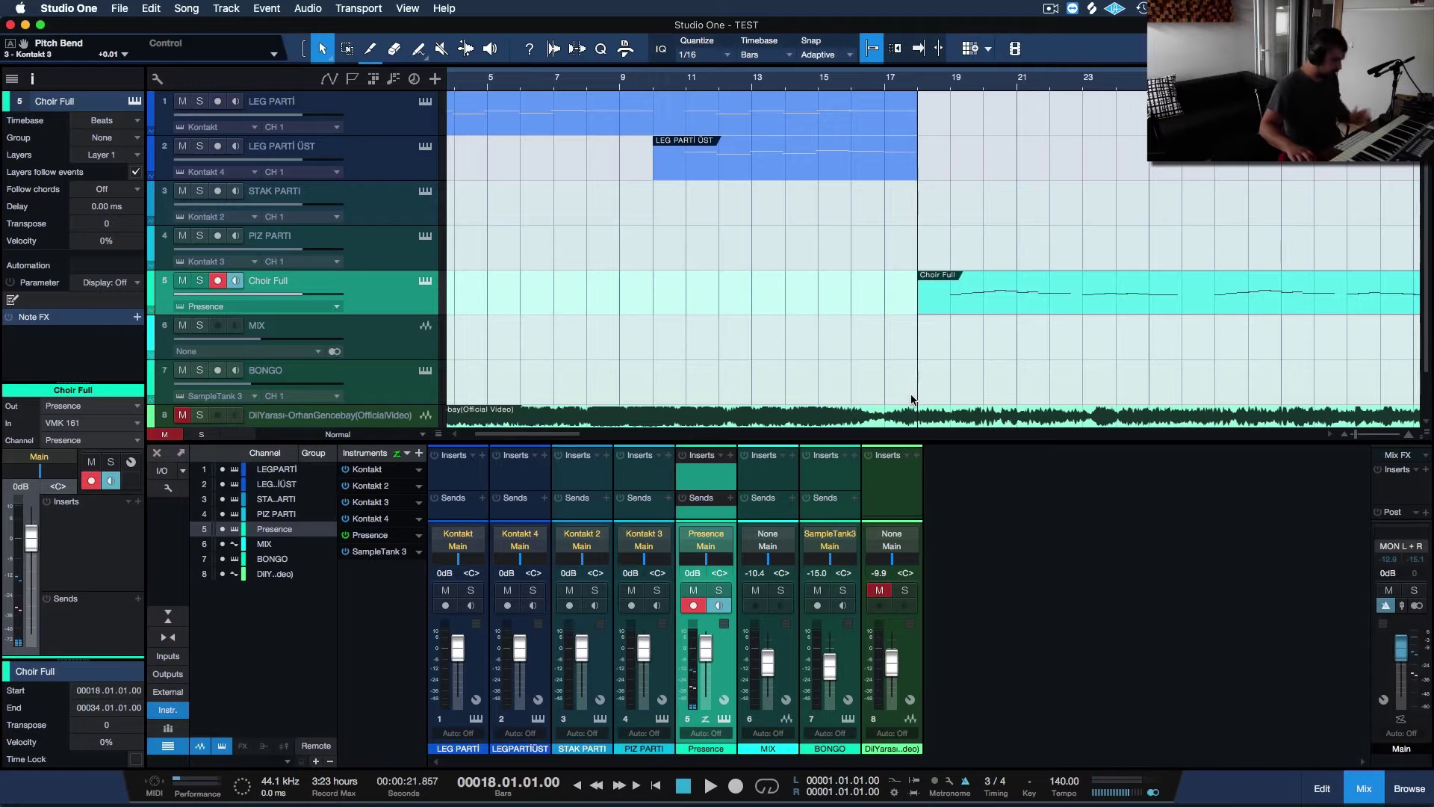
key(F3)
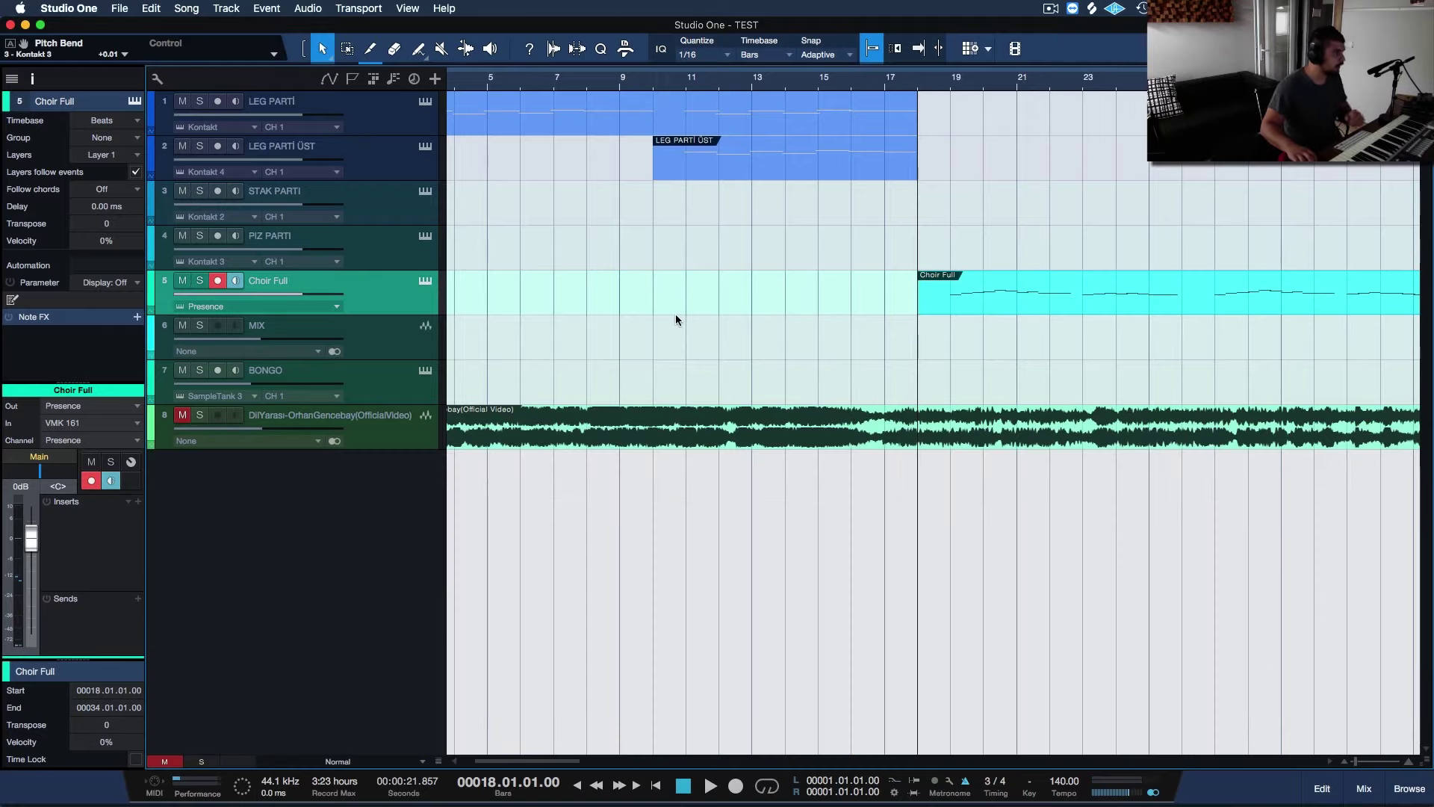
Switch record arming from Choir Full to PIZ PARTI and record pizzicato phrases around bars 22 and 30, starting at bar 18
scroll(675, 315, right, 2)
key(w)
key(w)
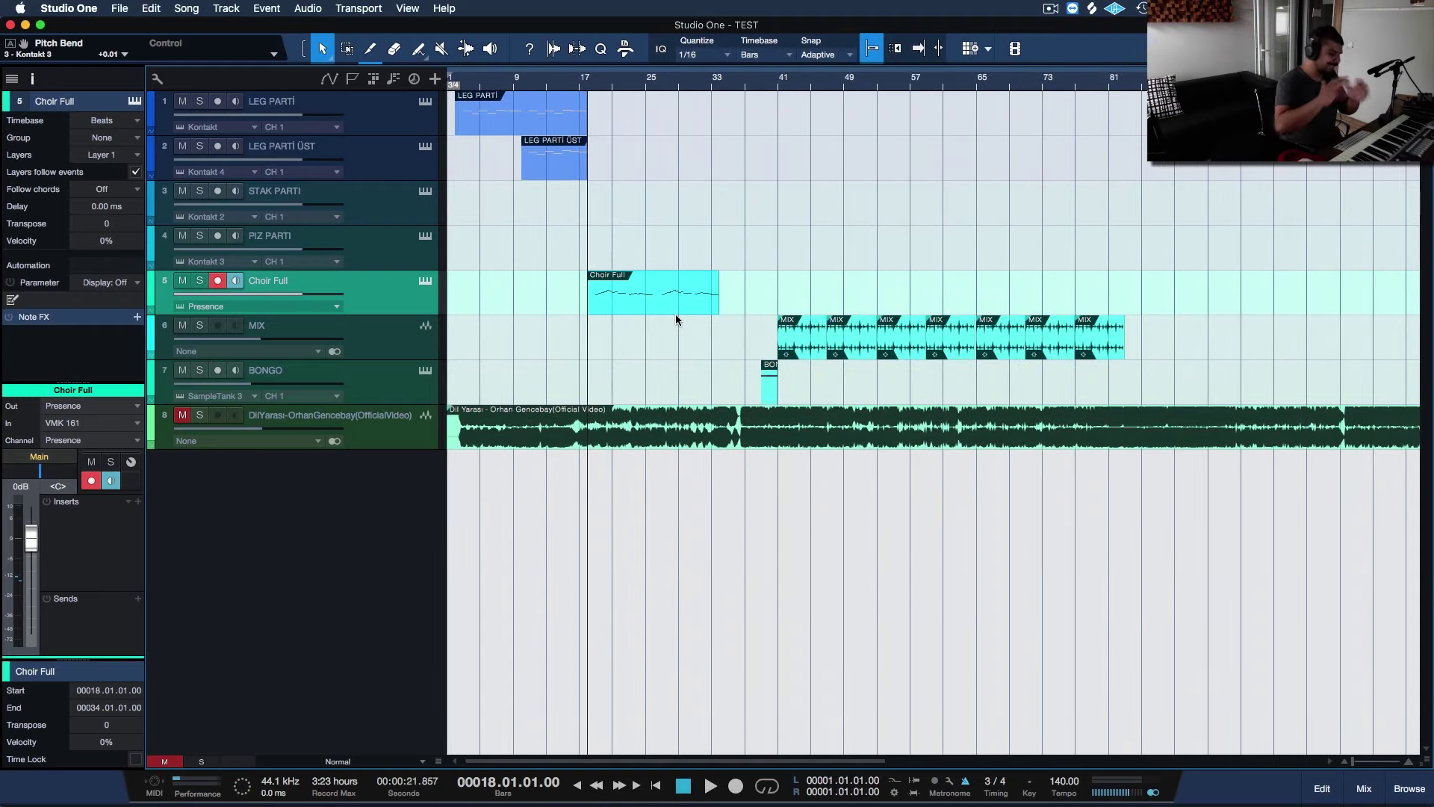
click(217, 235)
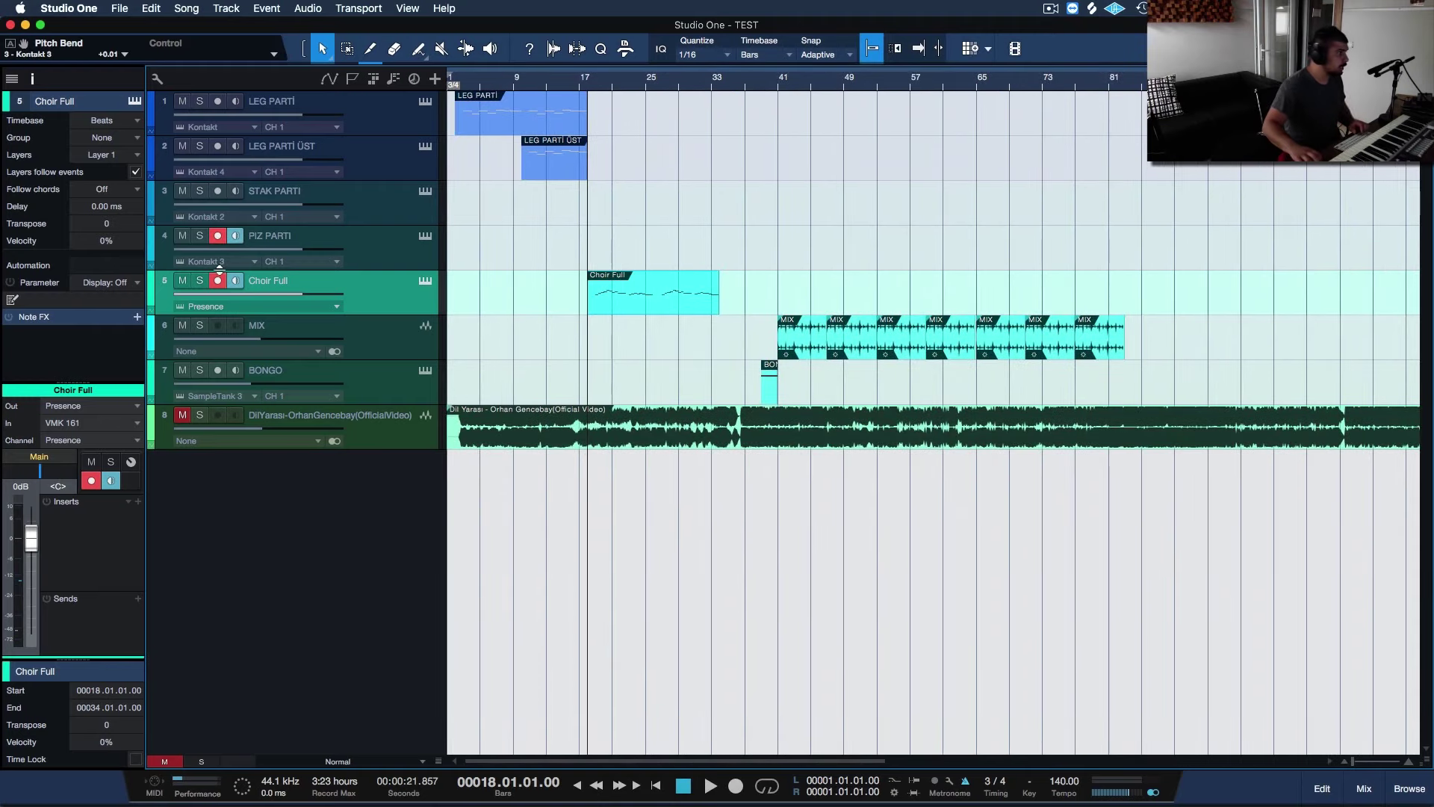
click(218, 278)
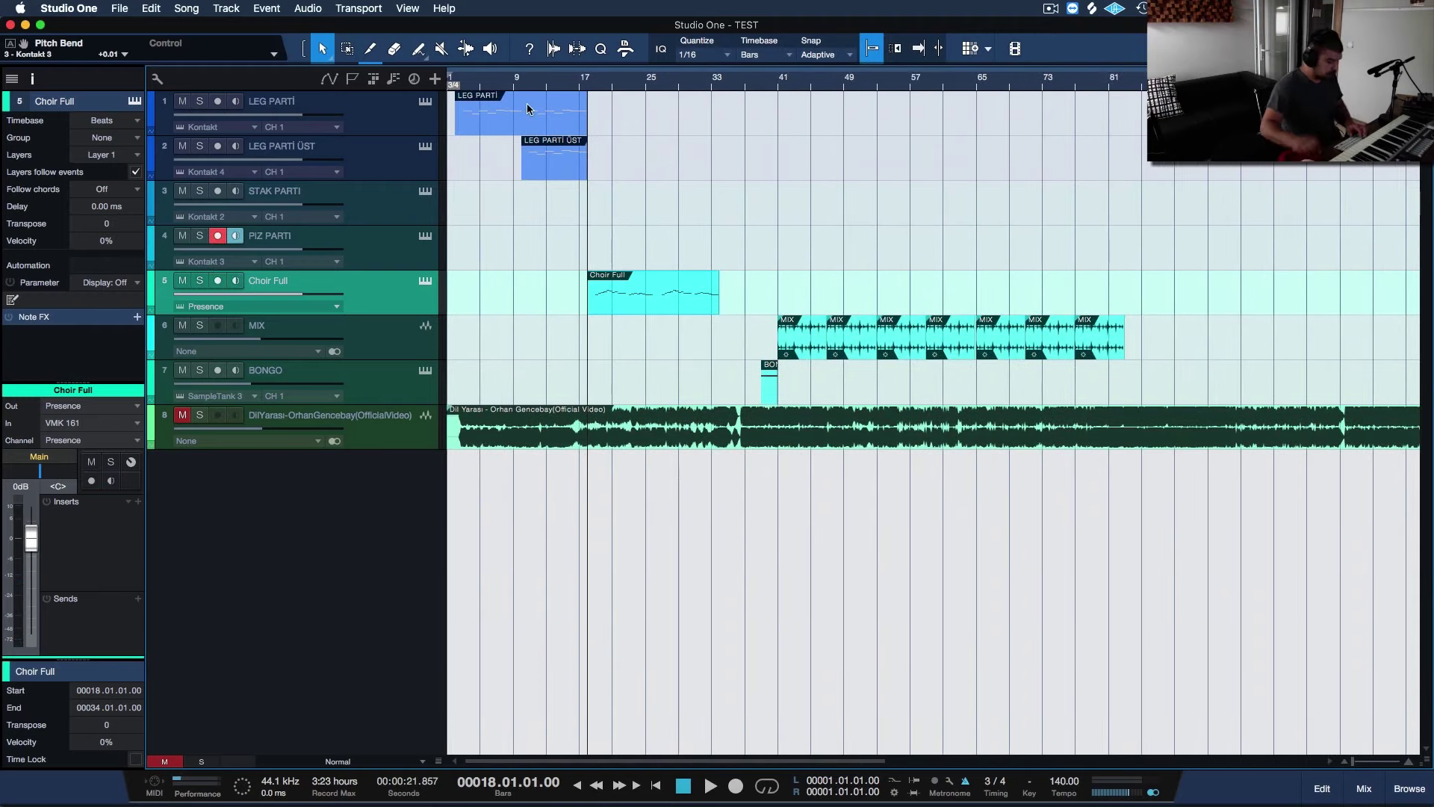
key(e)
key(e)
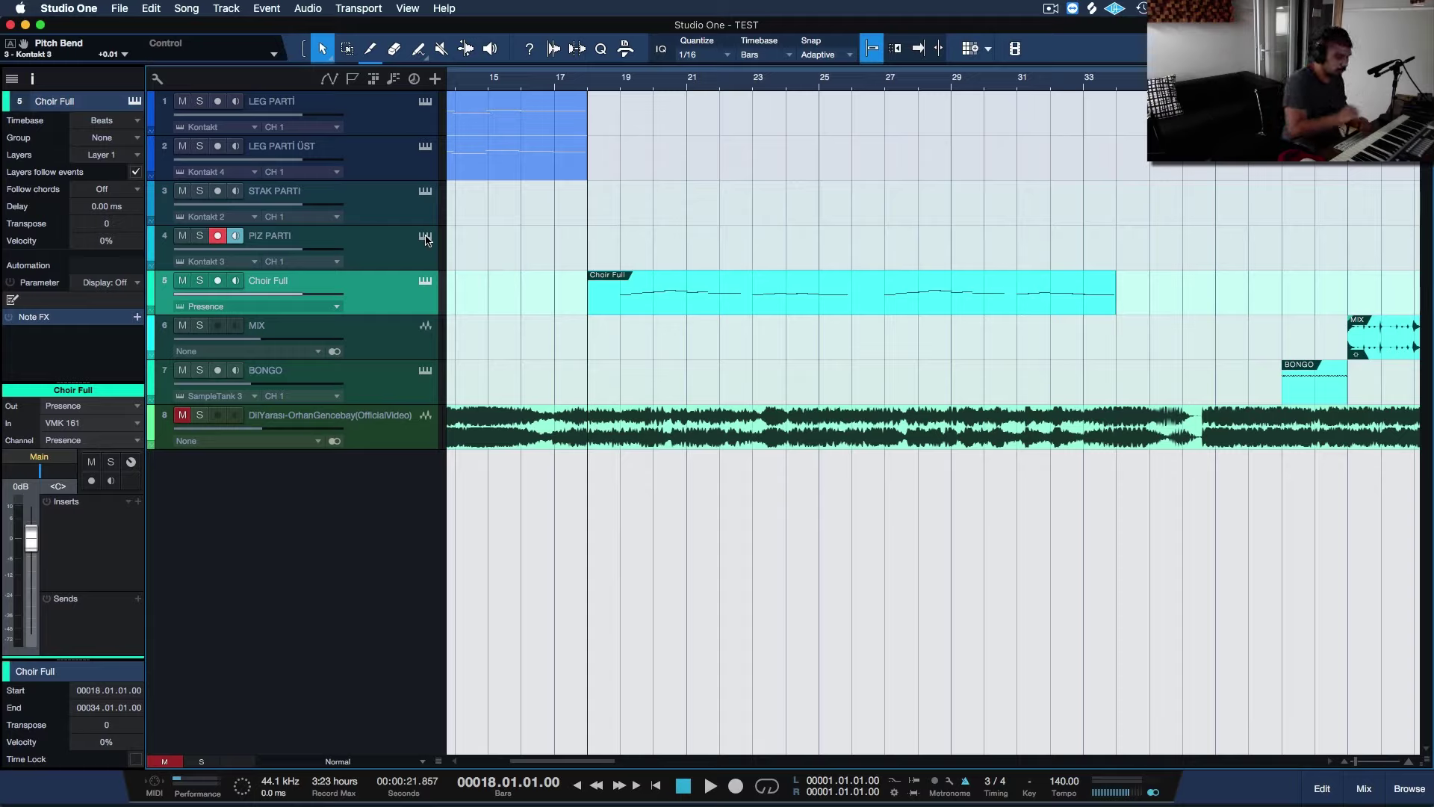
click(395, 254)
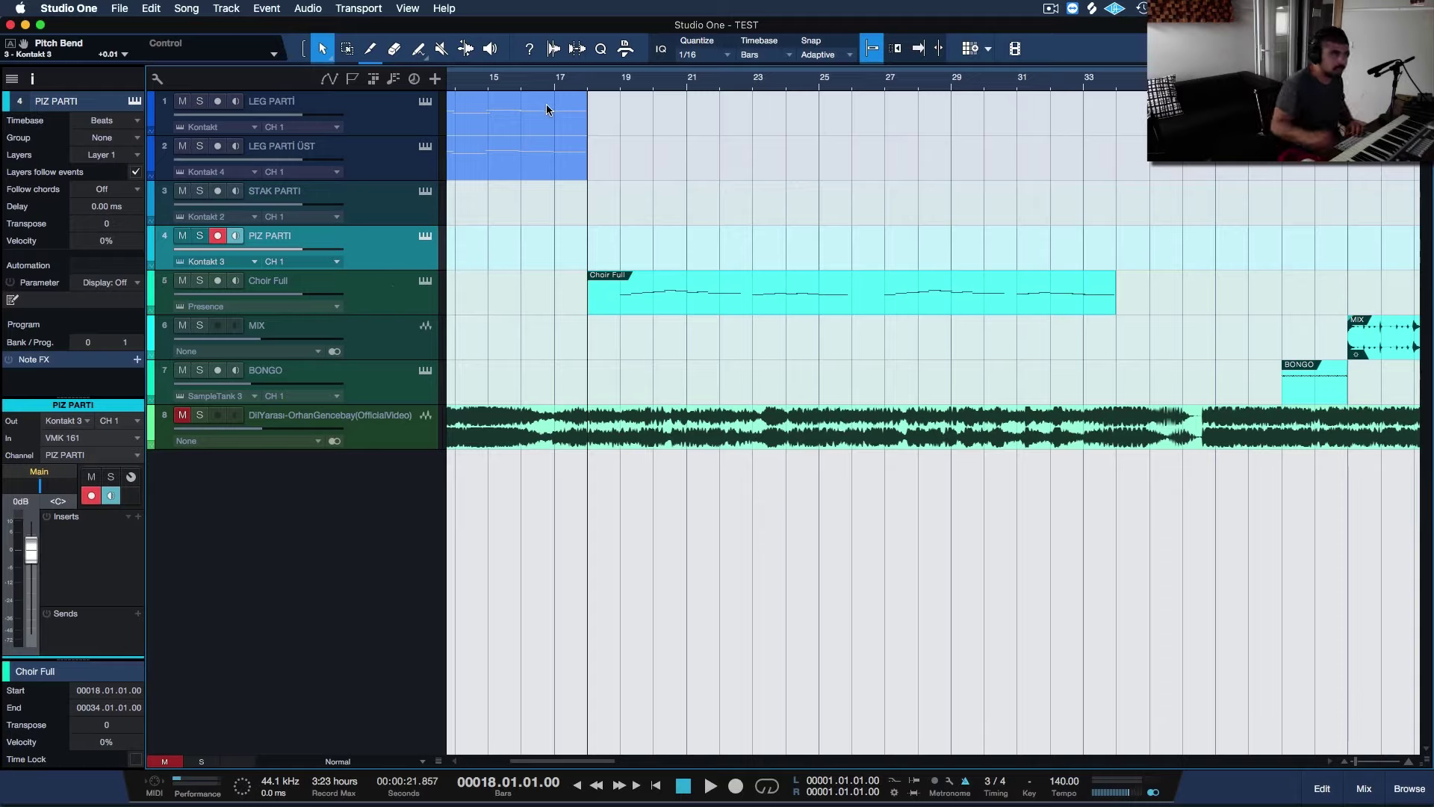
click(1049, 7)
click(1050, 8)
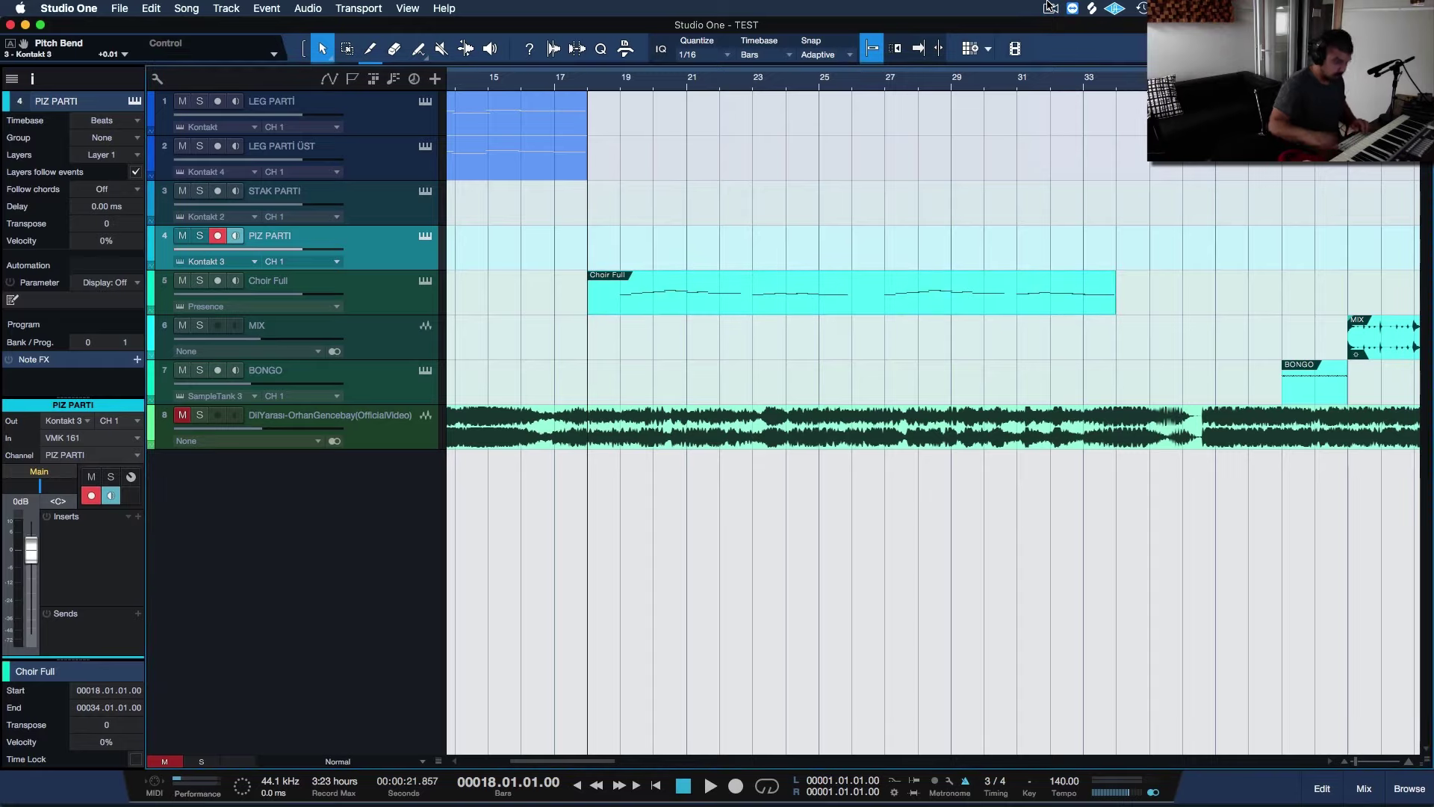
key(KP_Multiply)
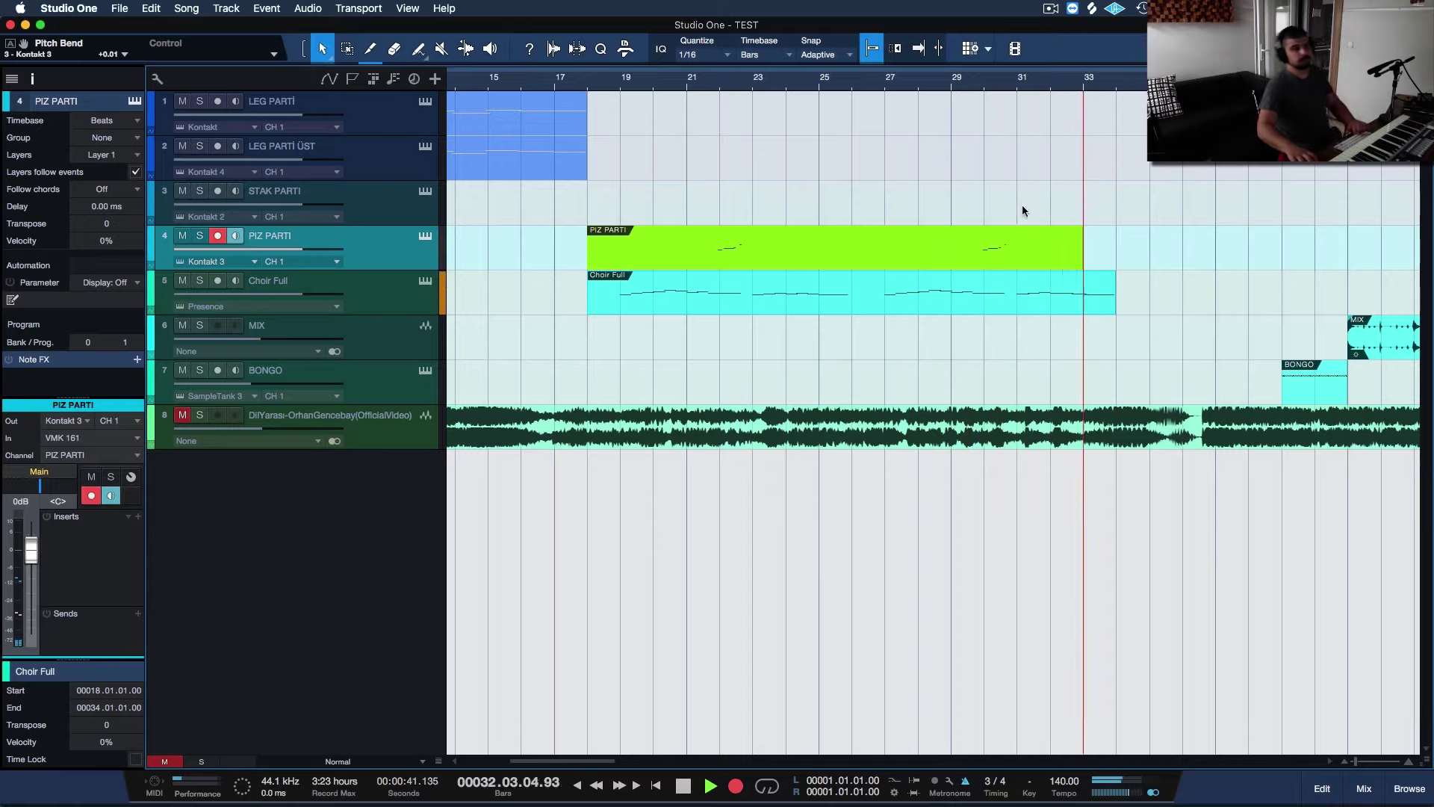
key(space)
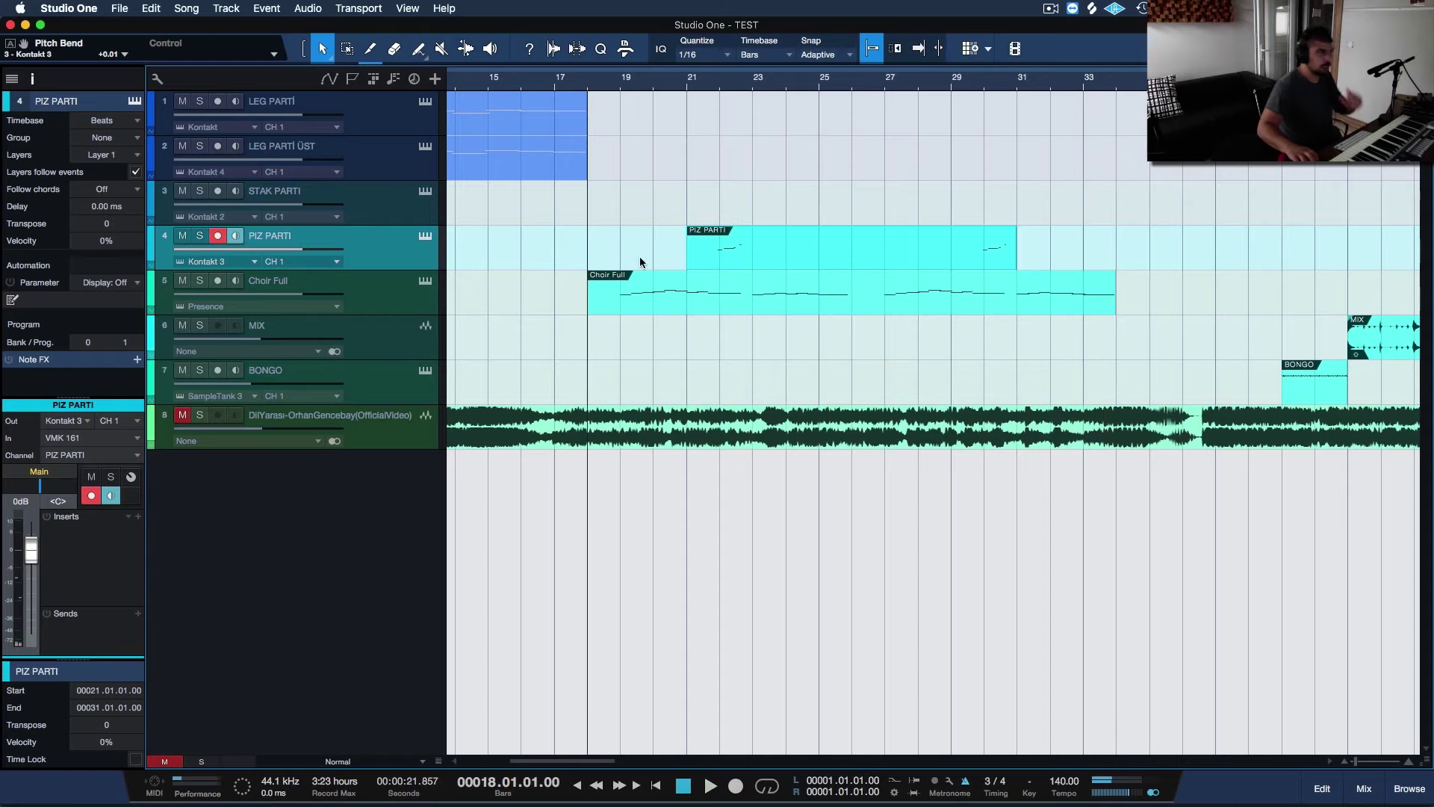
Quantize all notes of the recorded PIZ PARTI event to the 1/8 grid in the note editor
double_click(790, 261)
key(super+a)
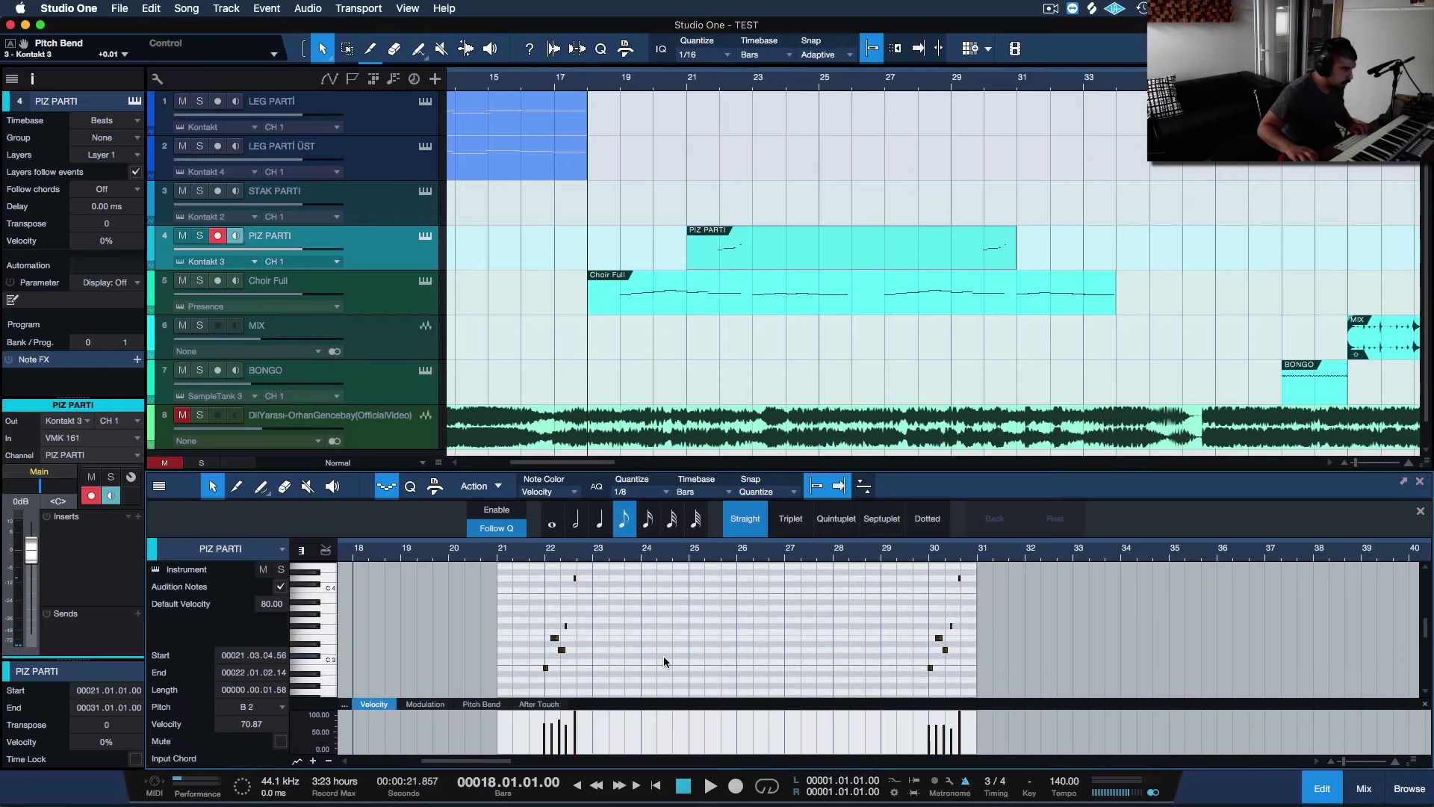
key(e)
key(e)
key(e)
scroll(1077, 618, right, 3)
scroll(1077, 613, right, 4)
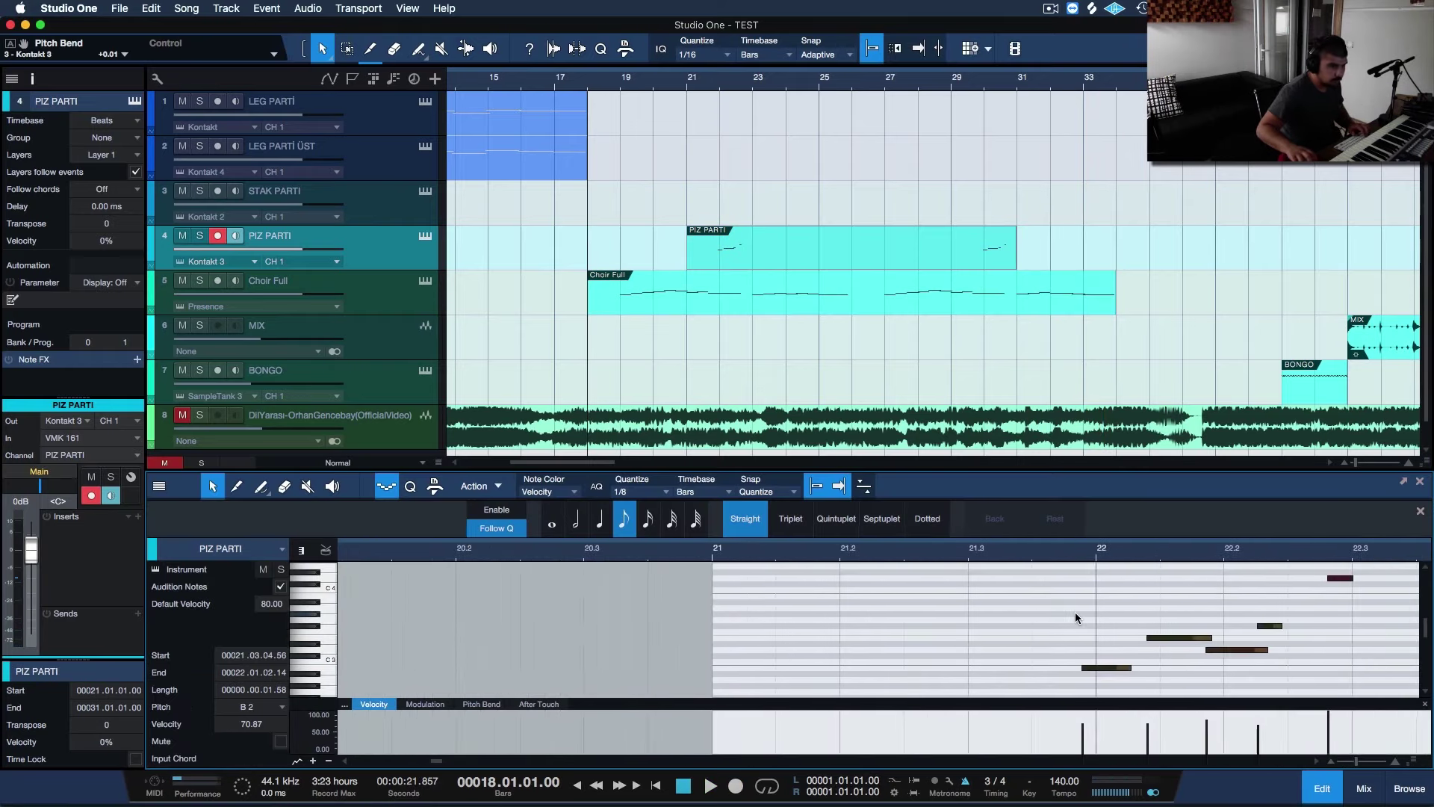
key(q)
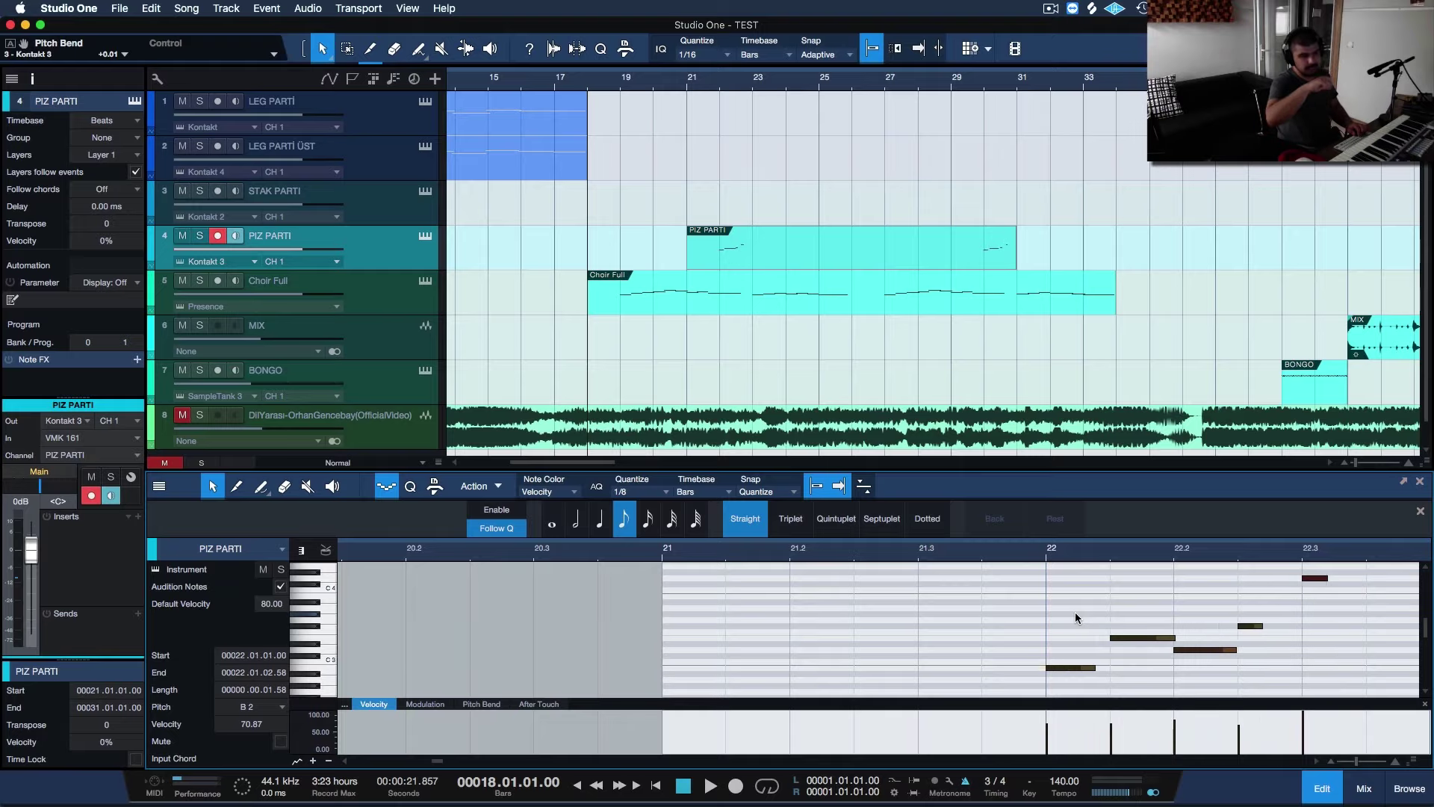
key(F3)
key(F3)
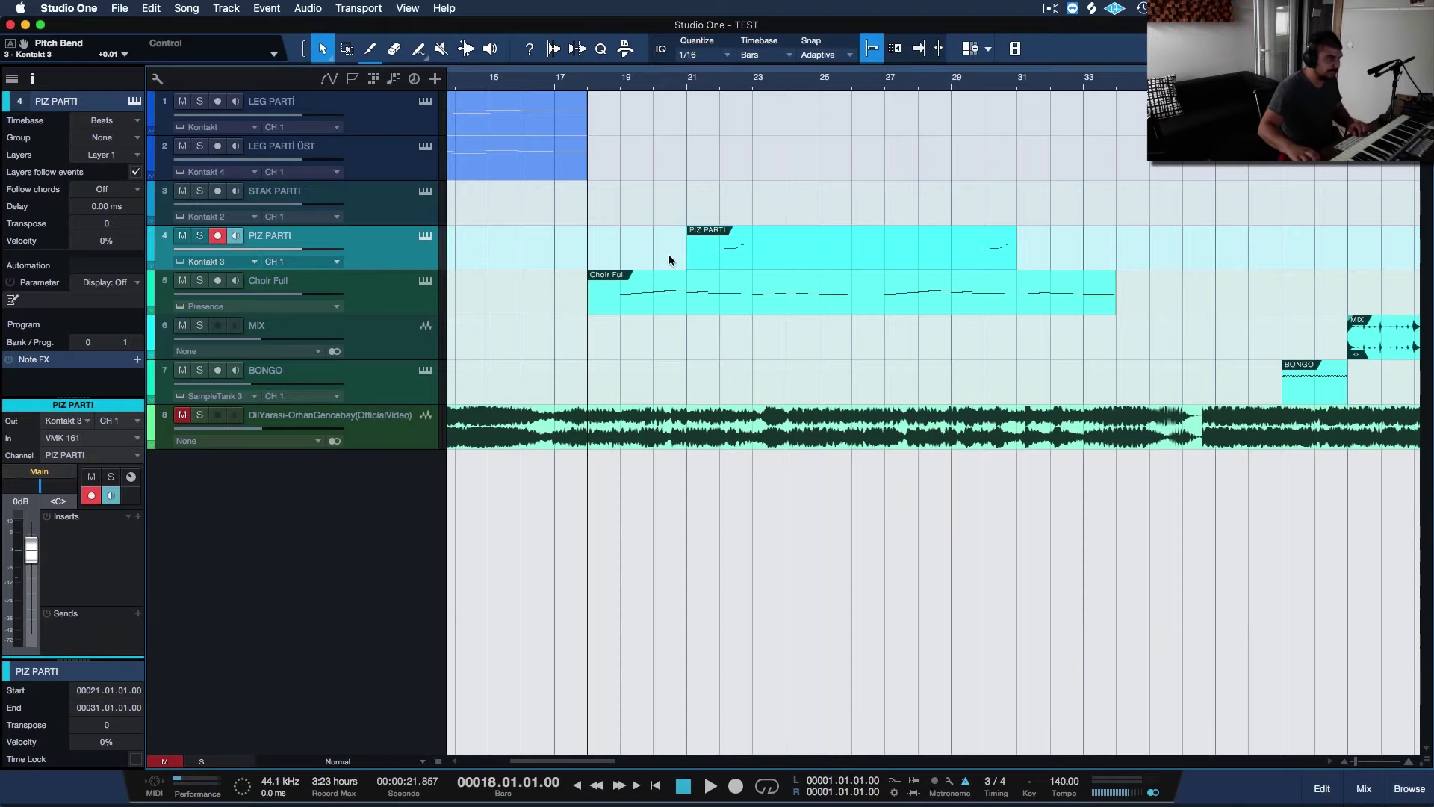
Extend the PIZ PARTI event to span bar 18 to bar 34 and play it back from bar 21
drag(690, 258, 588, 258)
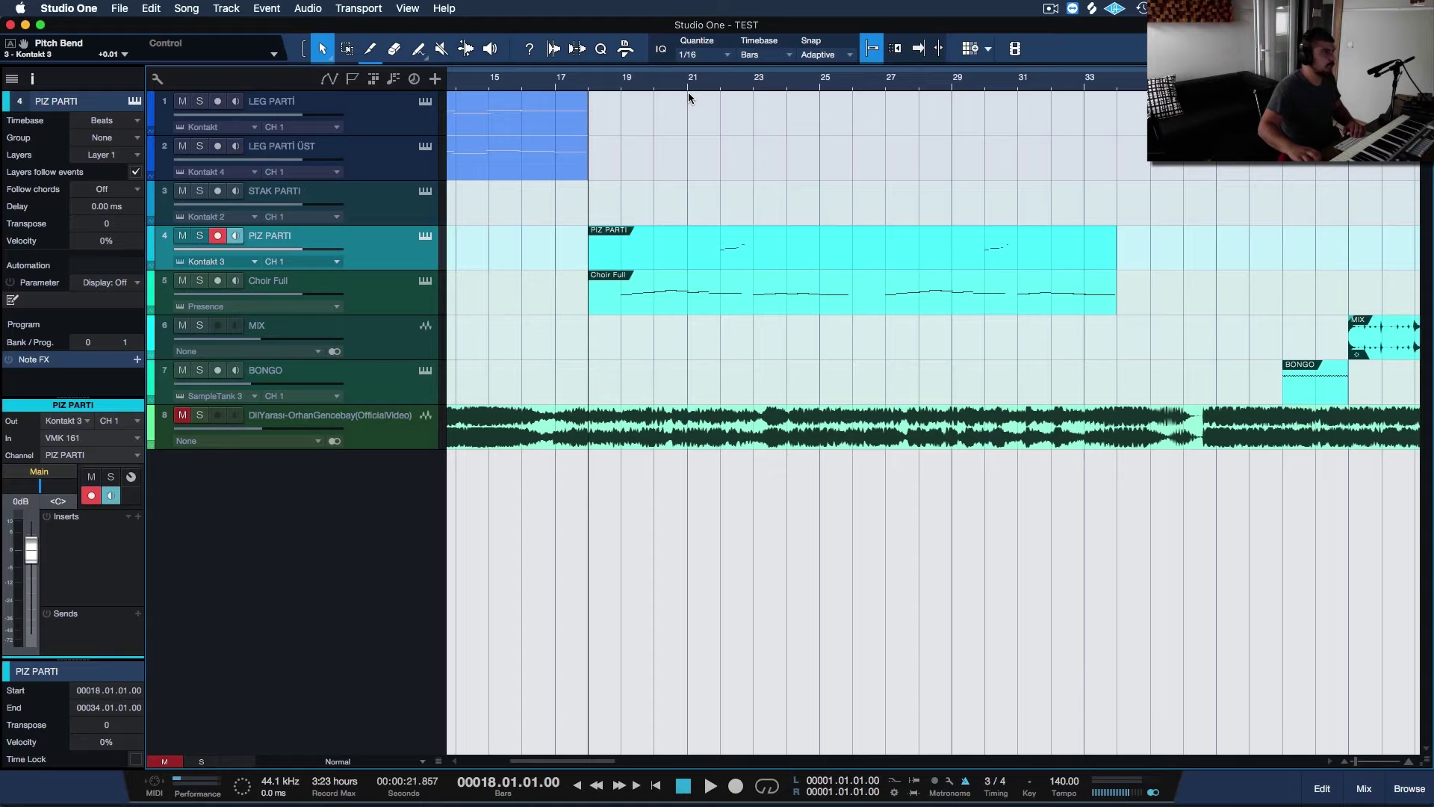
click(691, 87)
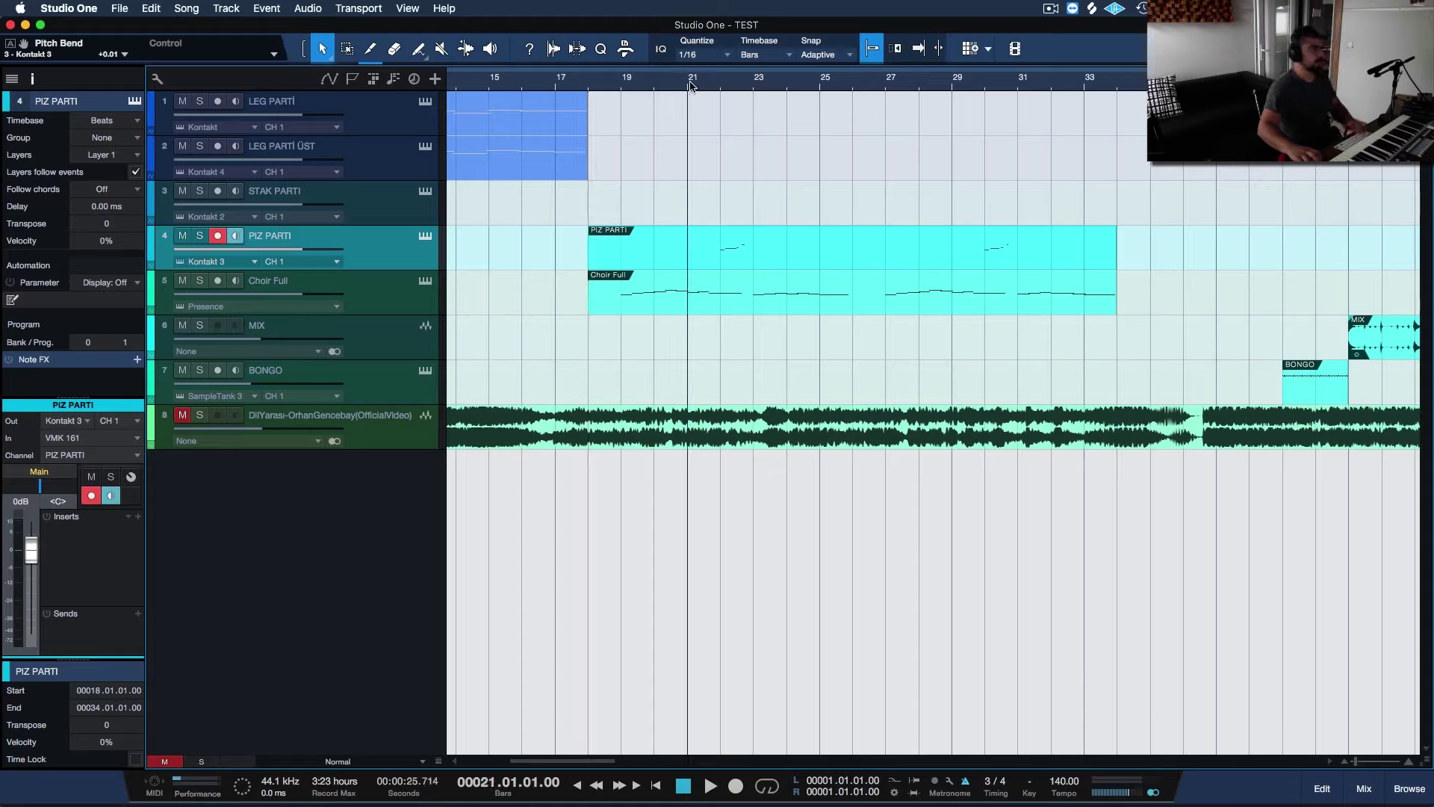
key(space)
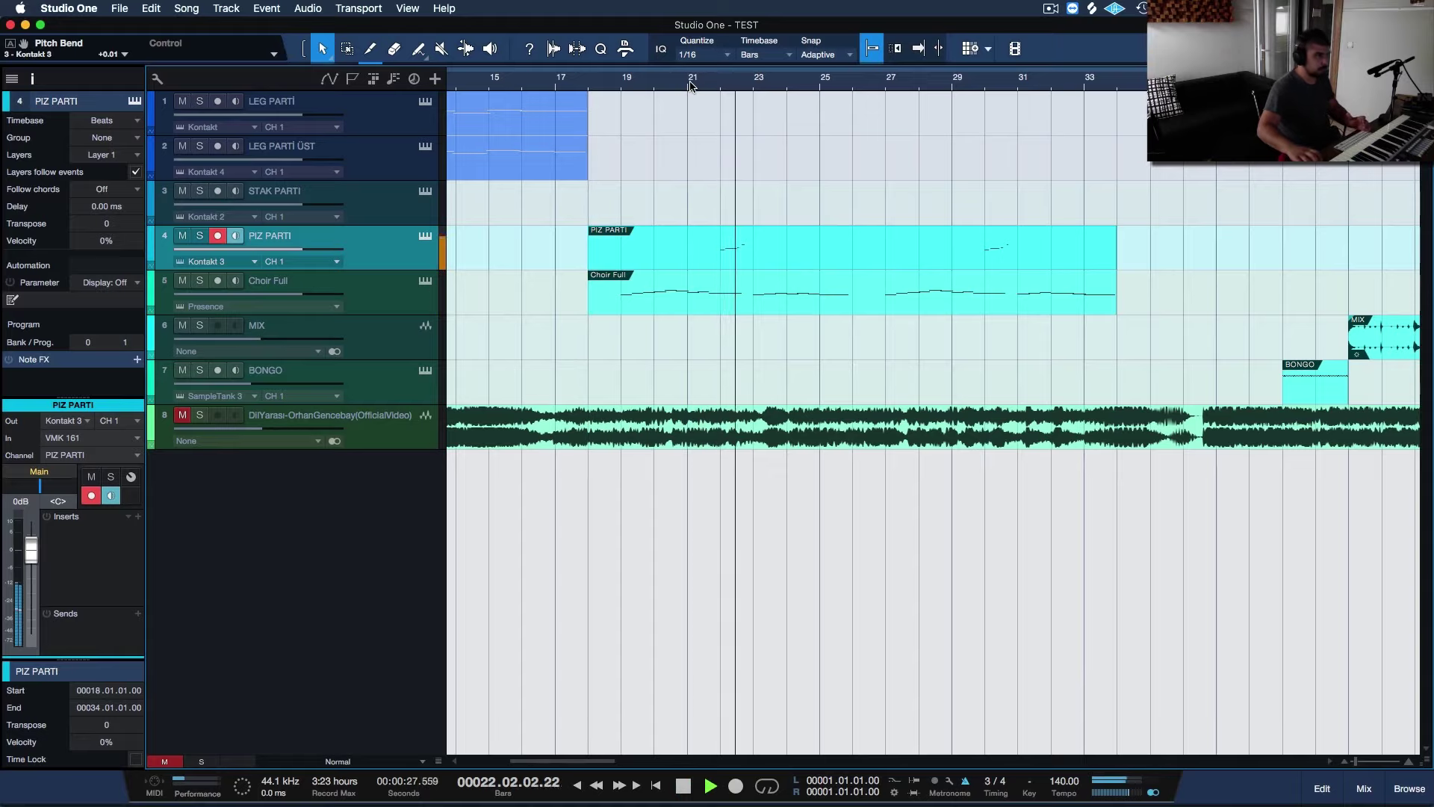
key(space)
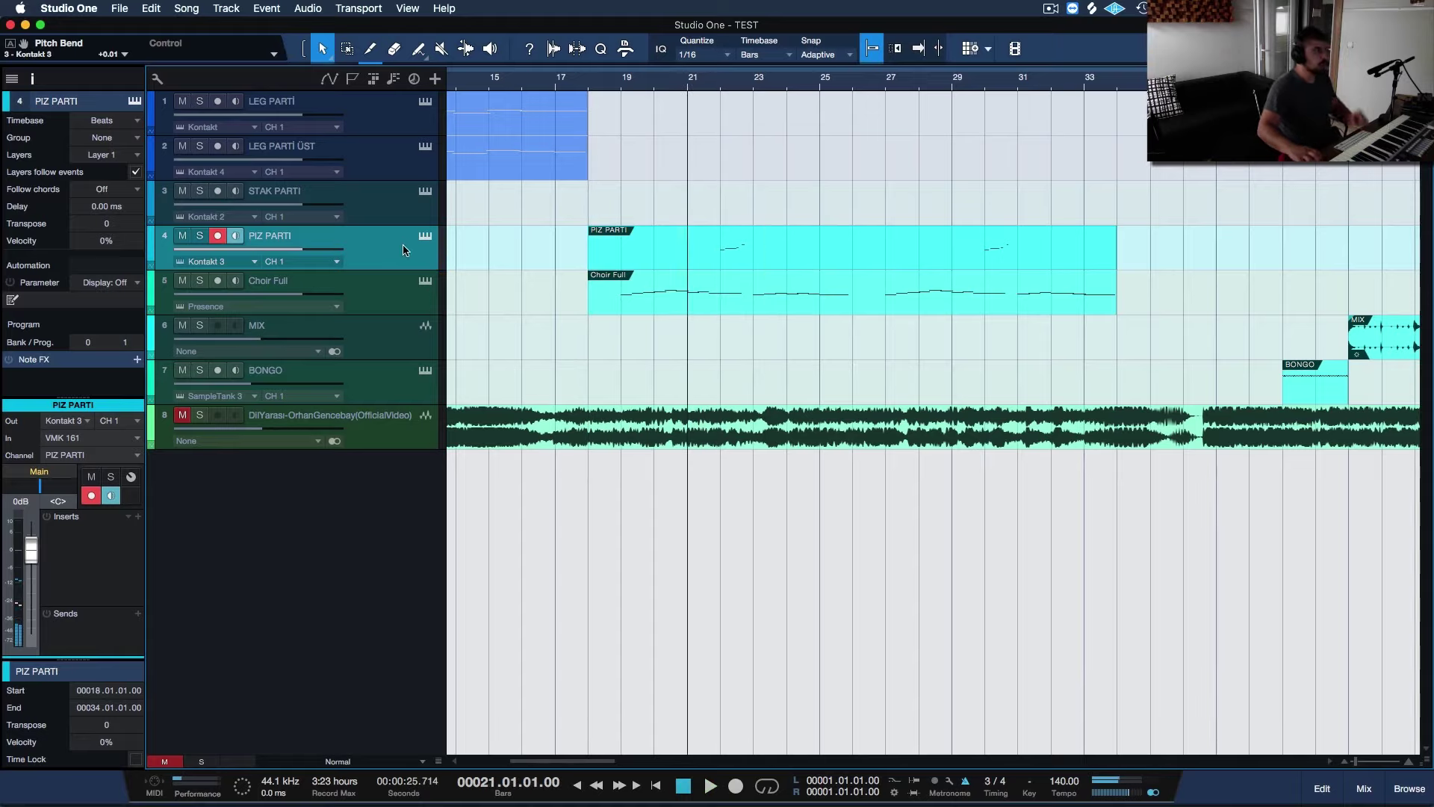
Inspect the PIZ PARTI track's Kontakt pizzicato patches, including the MIDI transpose and key range options of Cellos A Pizzicato
click(424, 238)
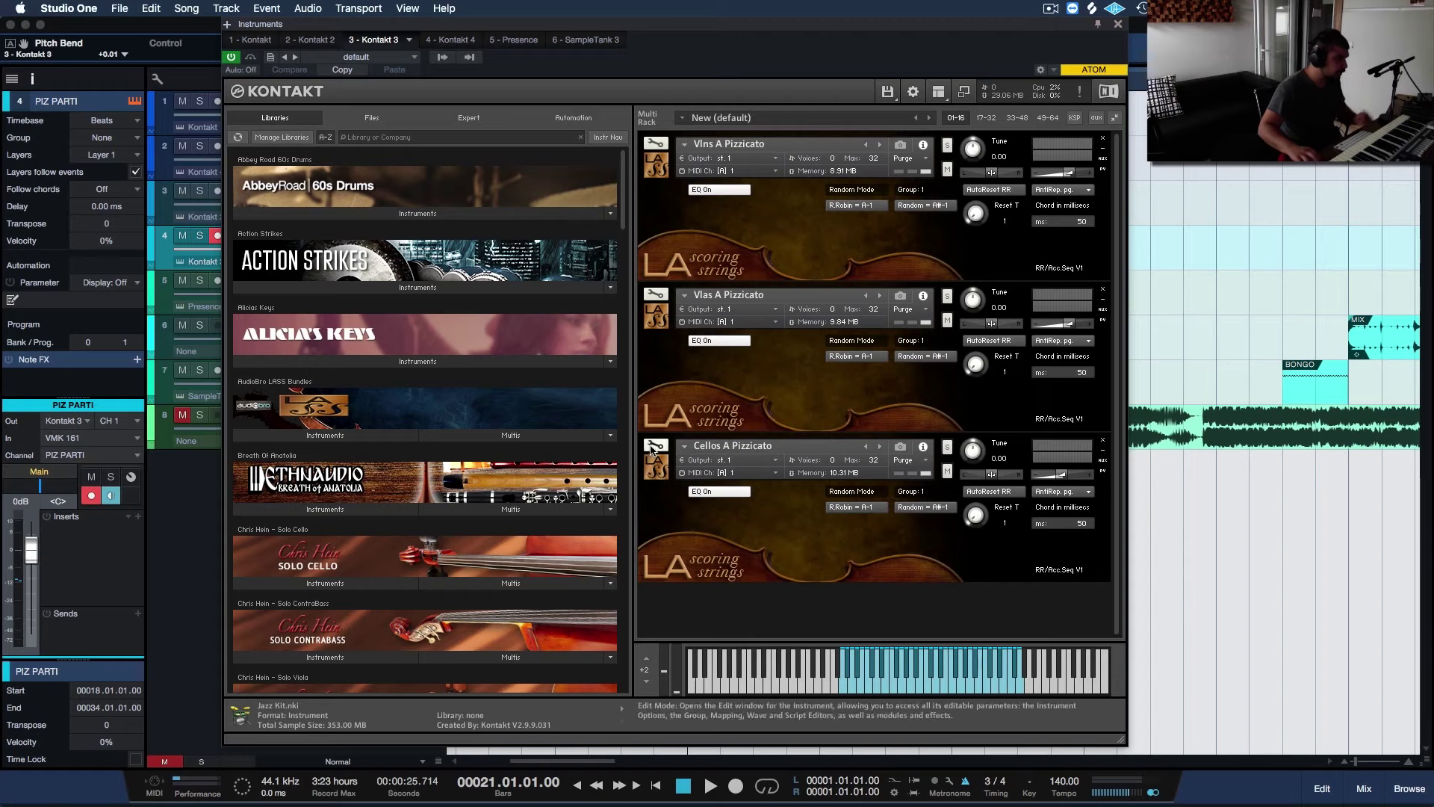
click(653, 448)
click(656, 143)
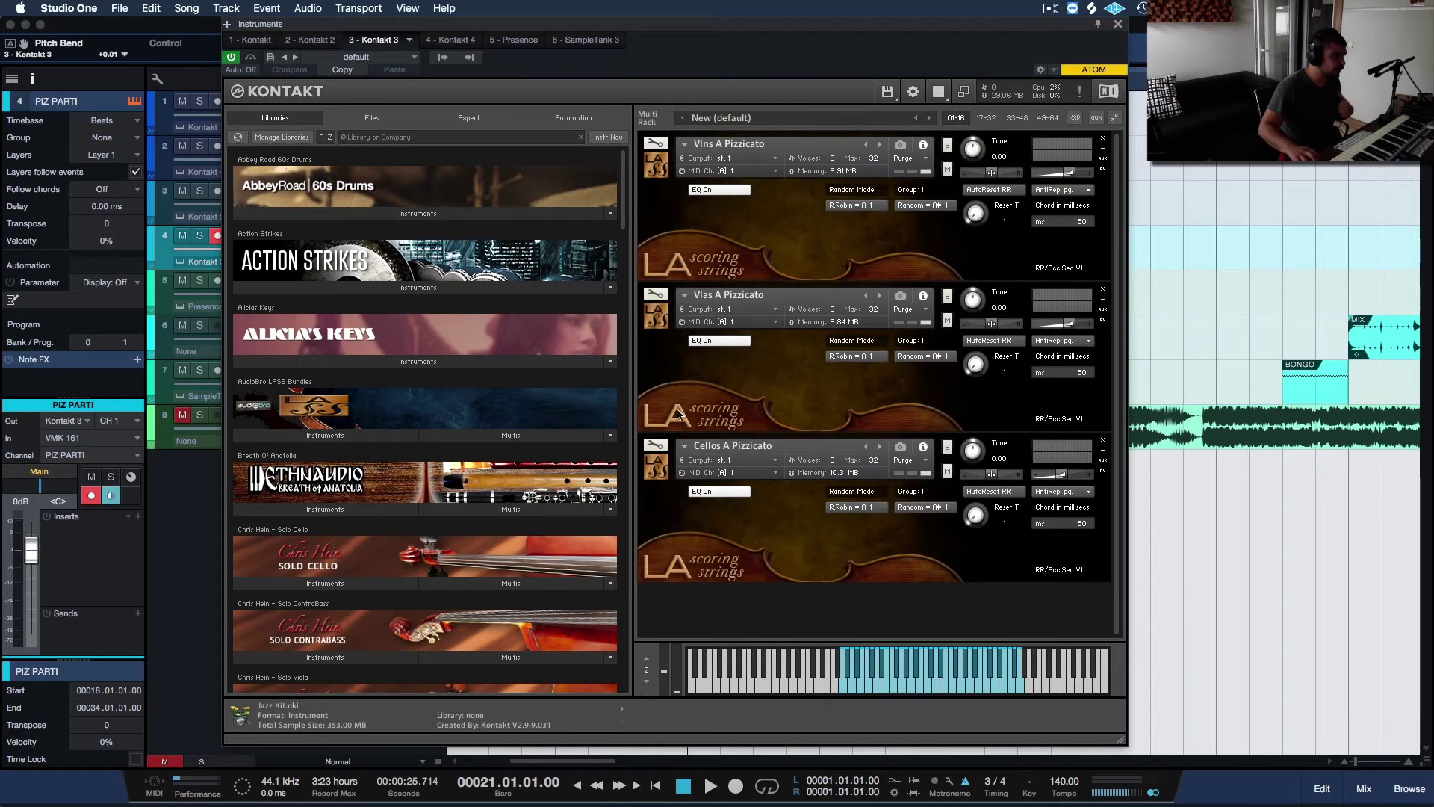
click(656, 445)
click(682, 195)
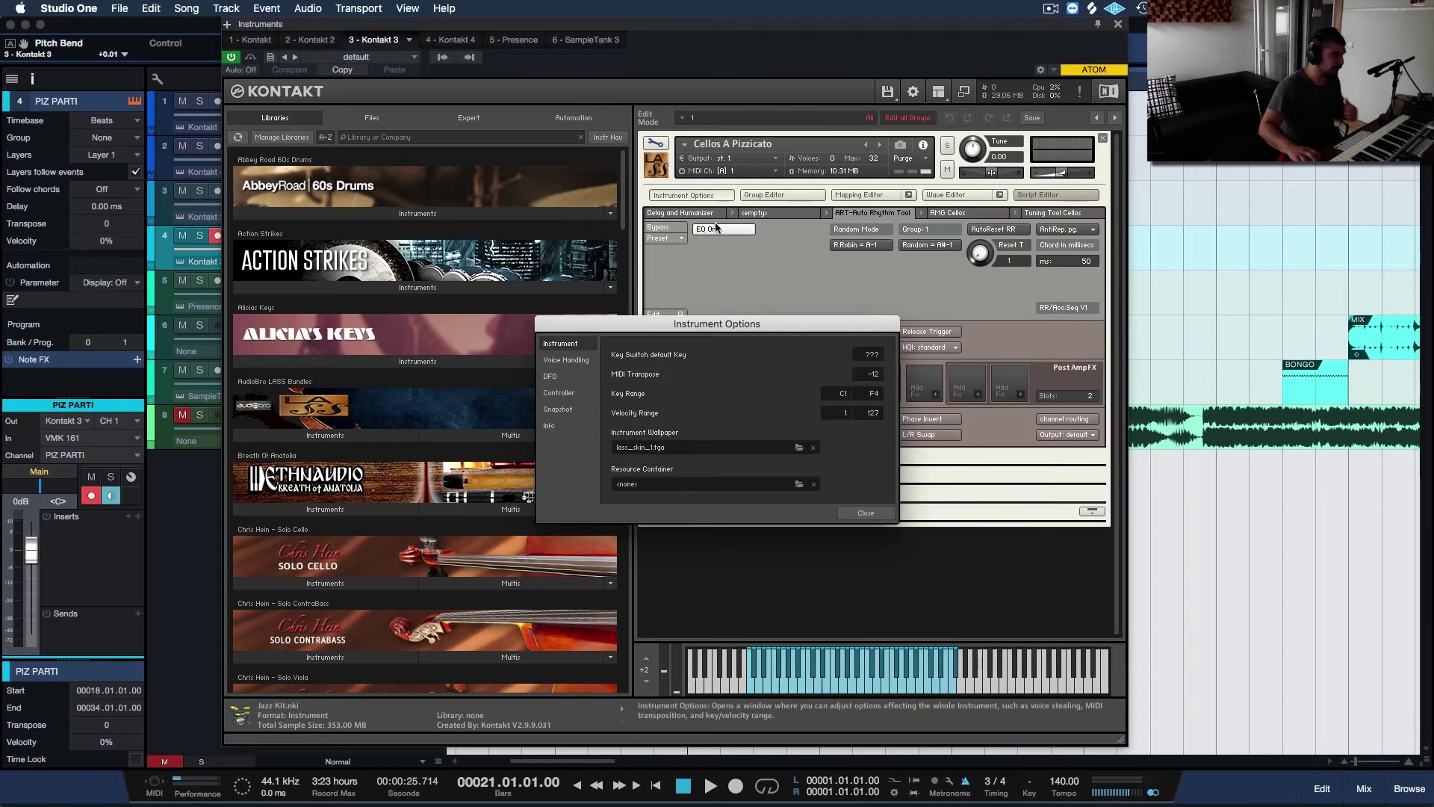
click(865, 512)
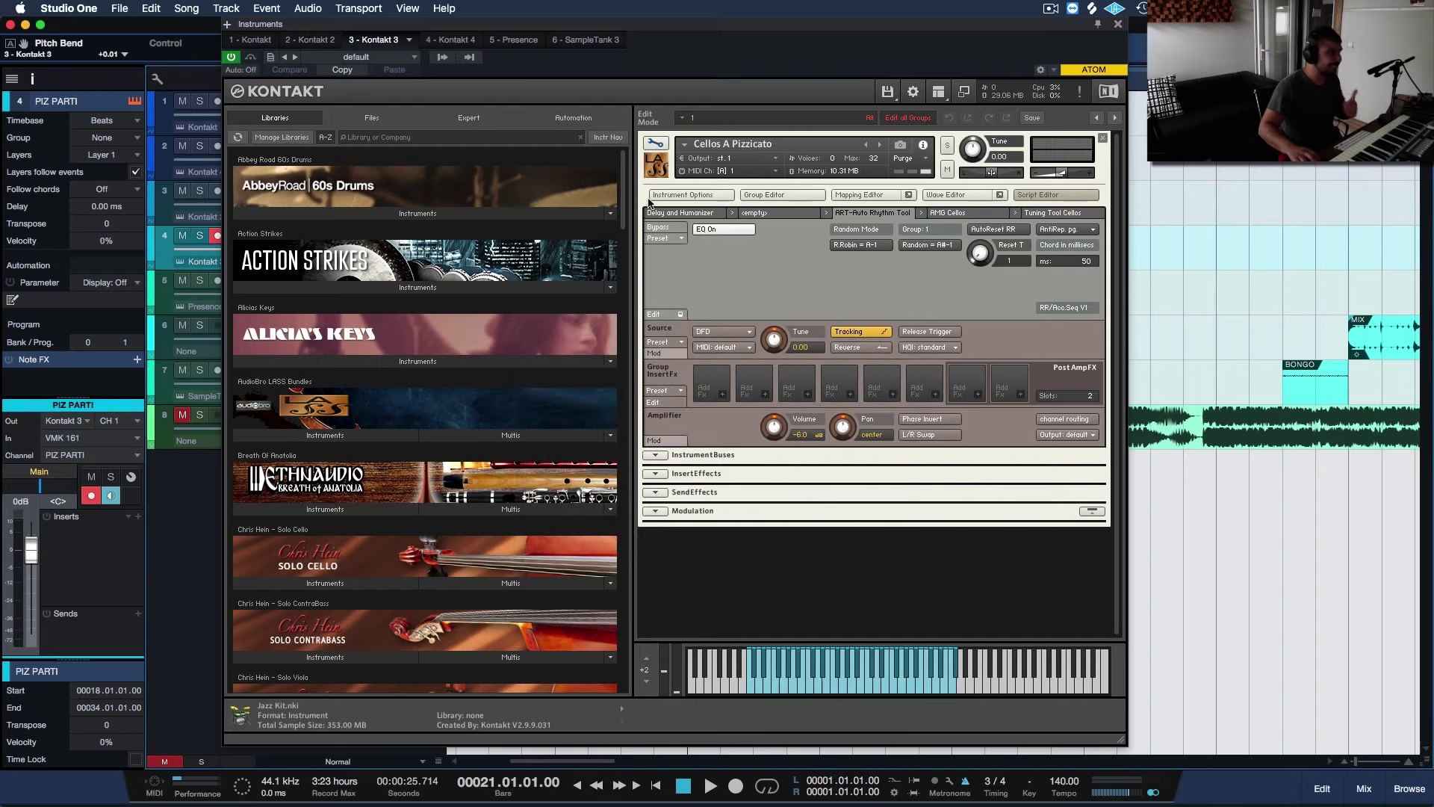
click(658, 145)
click(1118, 24)
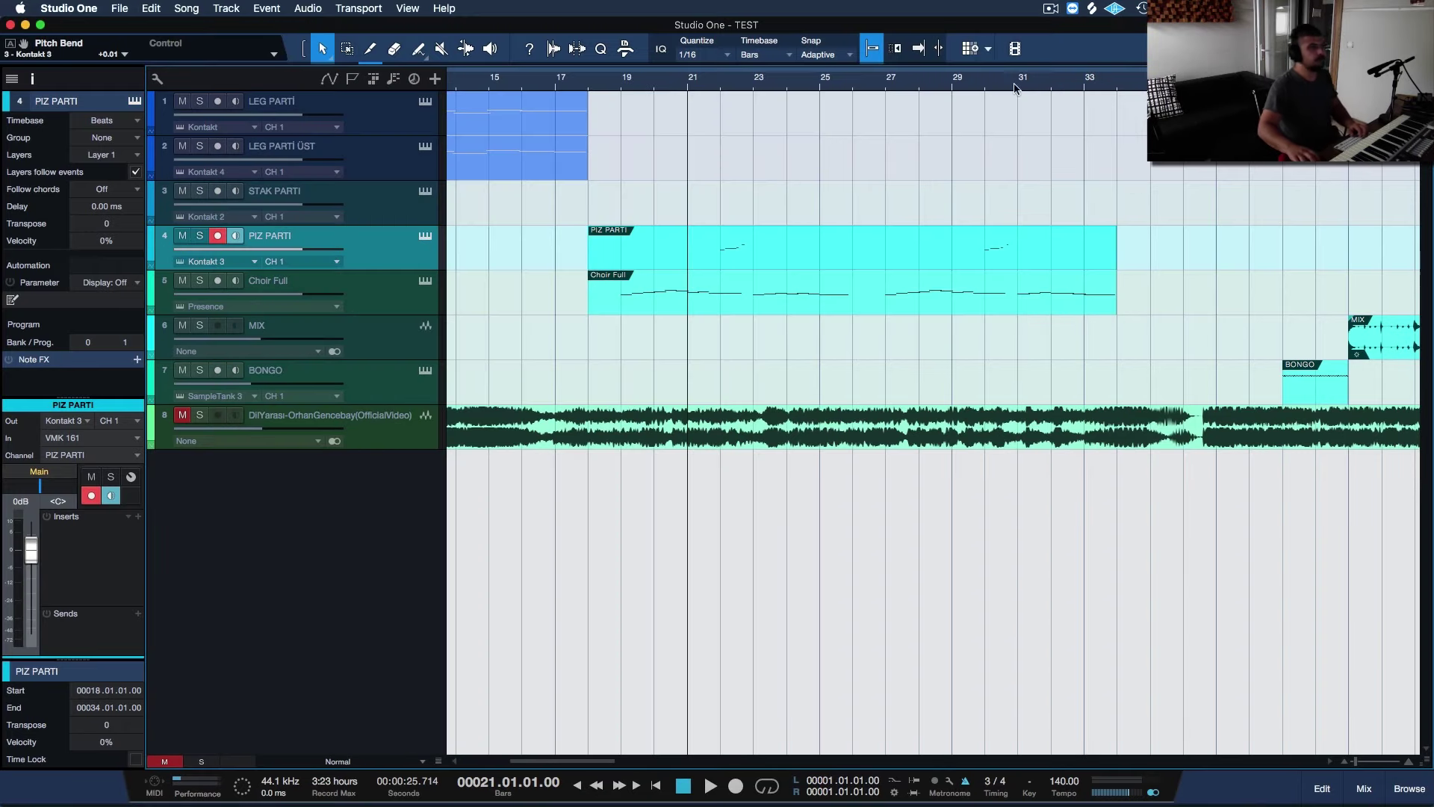
Switch record arming from PIZ PARTI to LEG PARTİ and record from bar 18, playing a short legato phrase in bars 25 to 26
click(588, 82)
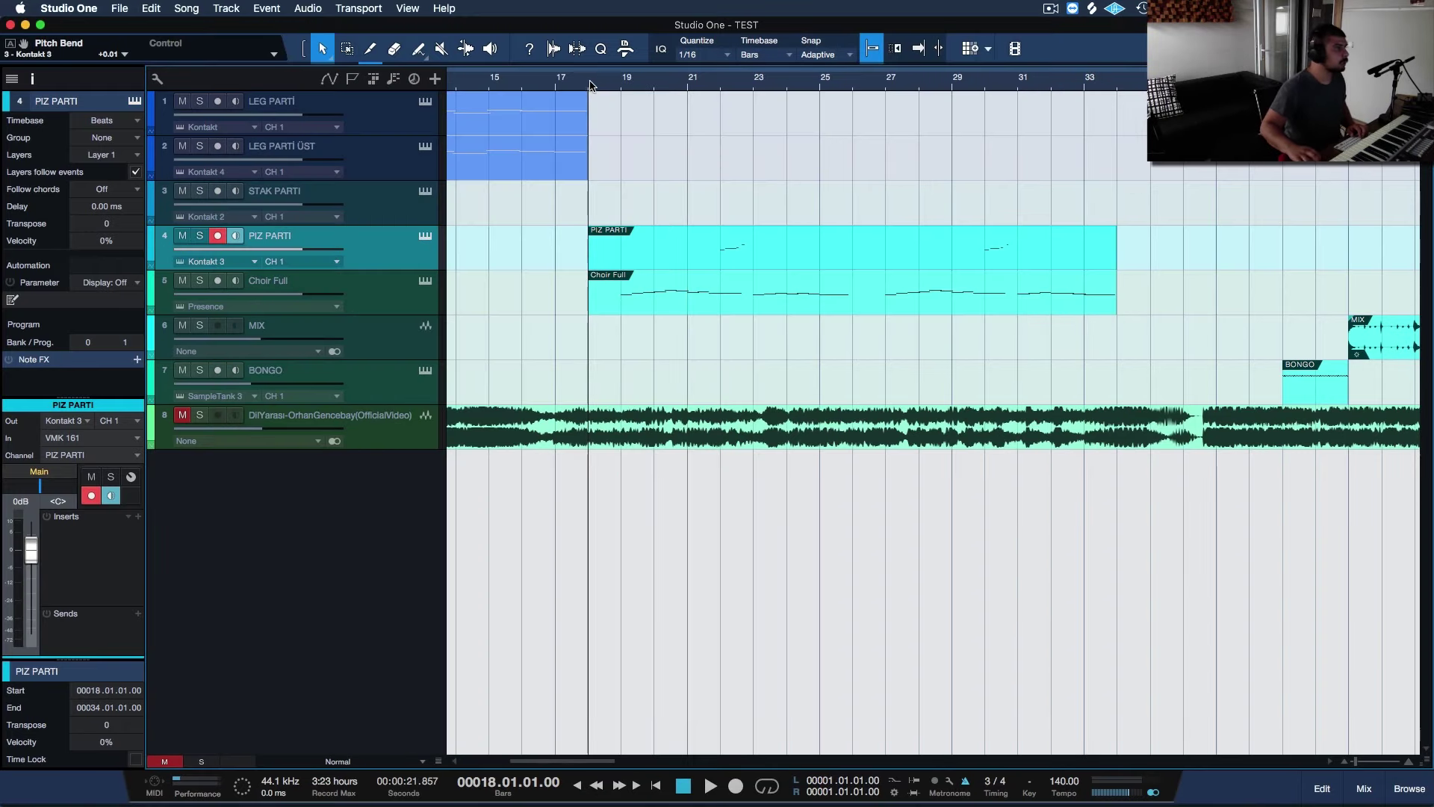
click(217, 237)
click(218, 102)
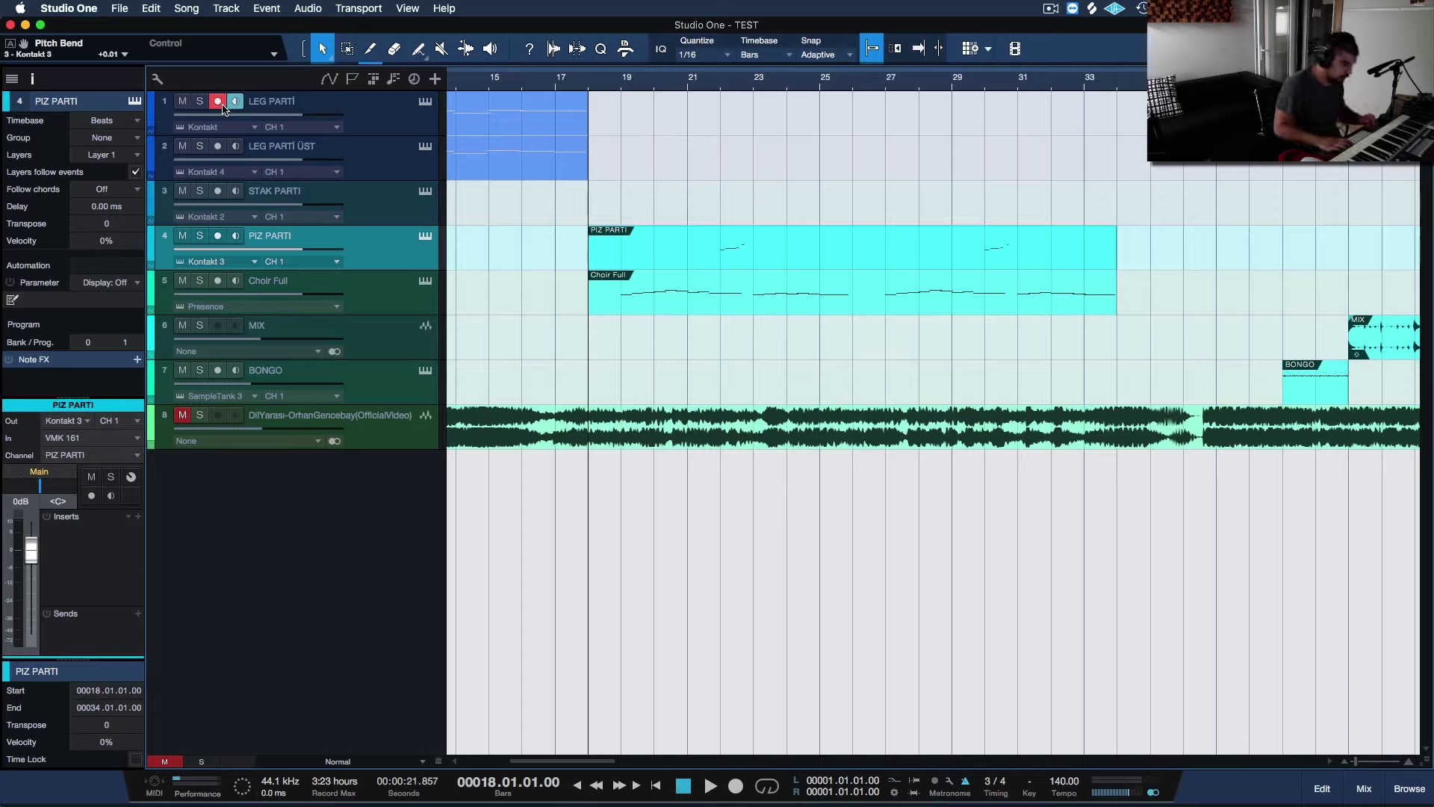
key(KP_Multiply)
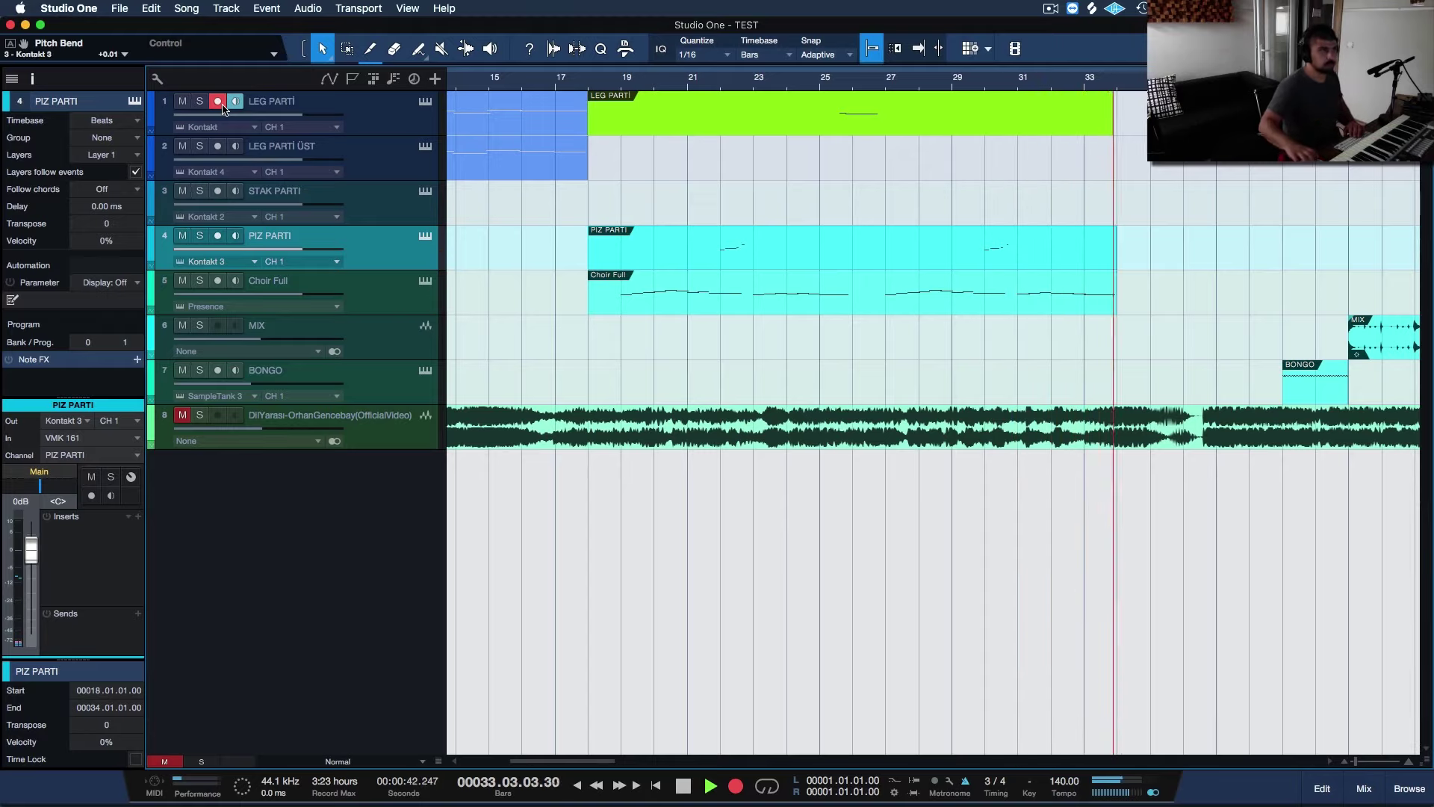
key(space)
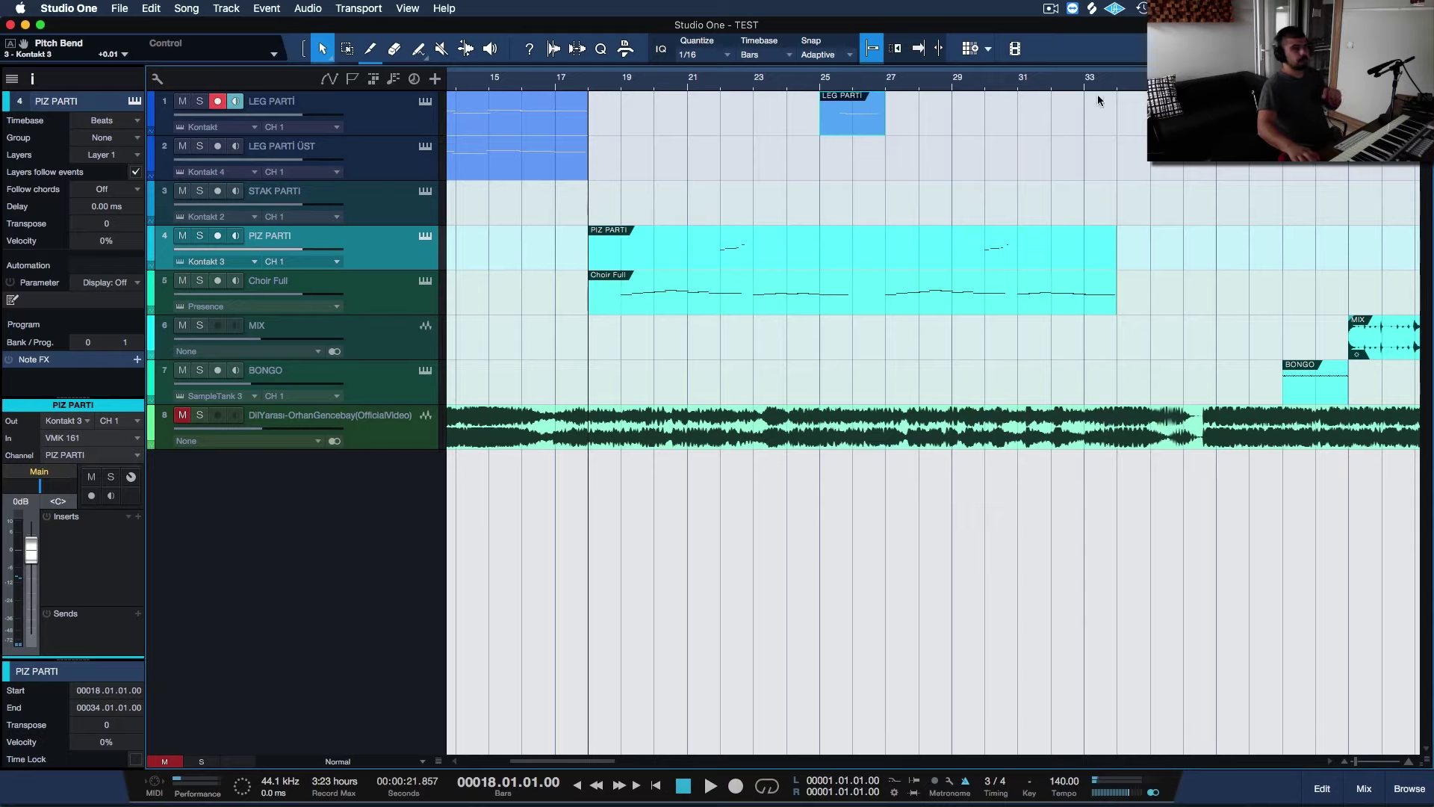
Switch record arming from LEG PARTİ to STAK PARTI and record the staccato part from bar 31 to about bar 40
click(1050, 87)
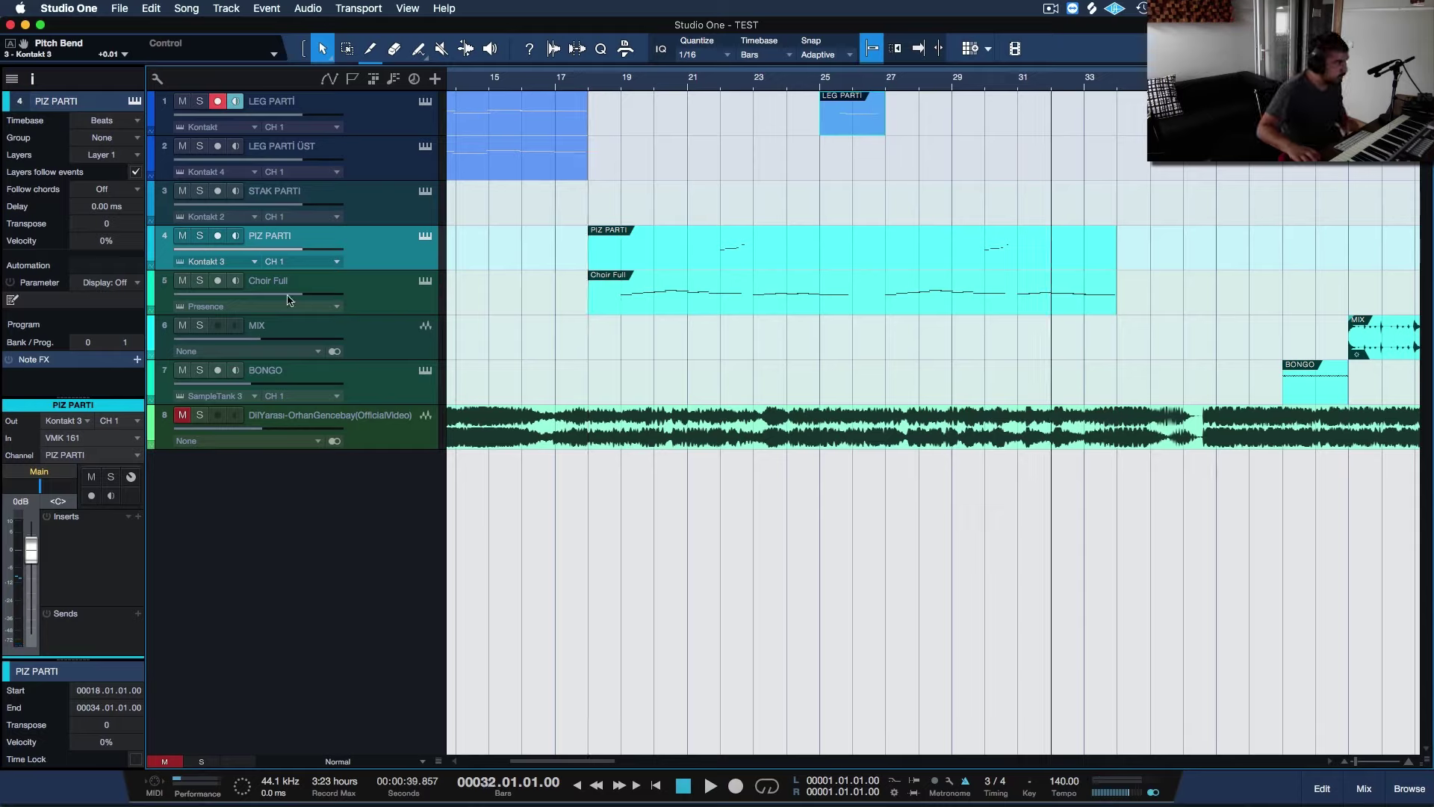
click(217, 190)
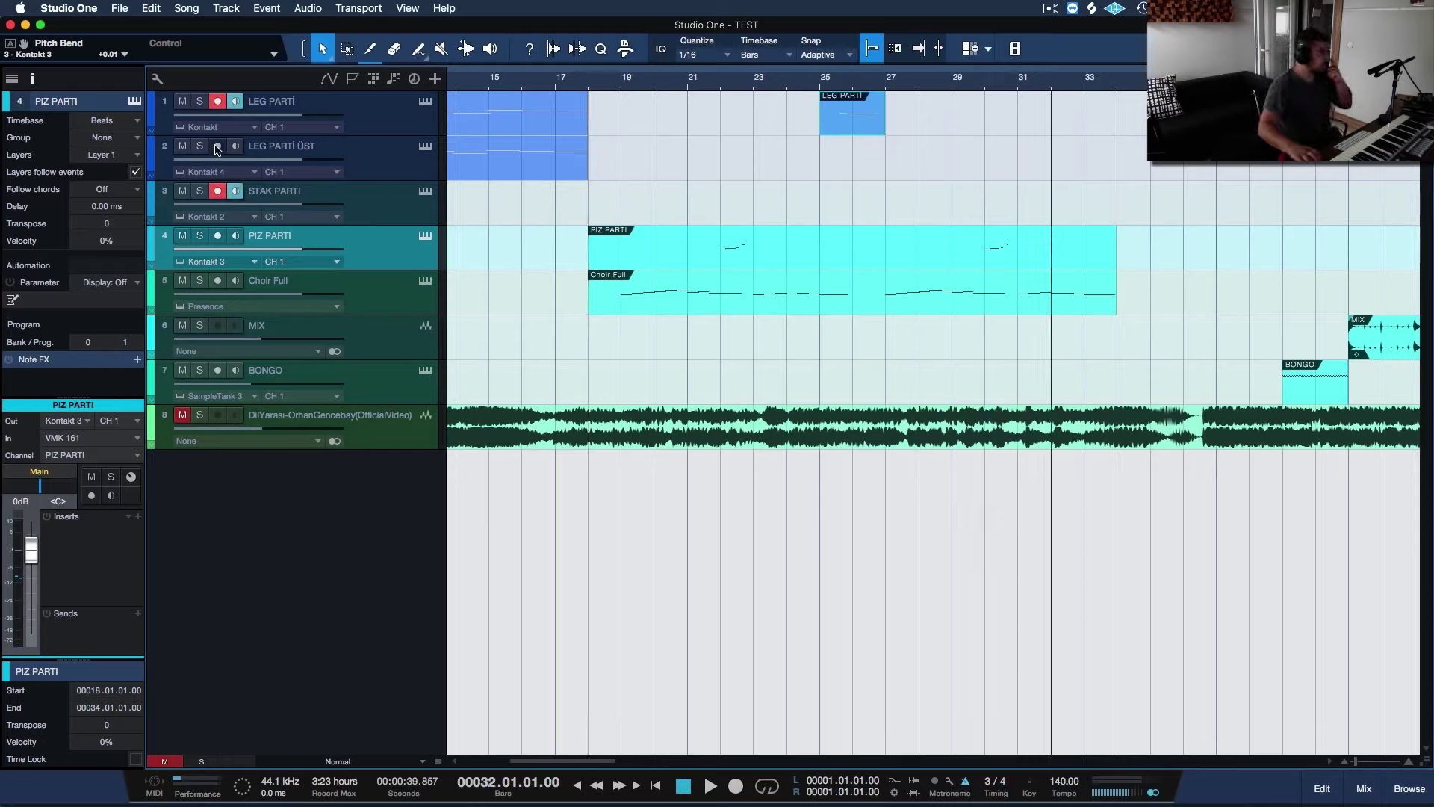
click(217, 102)
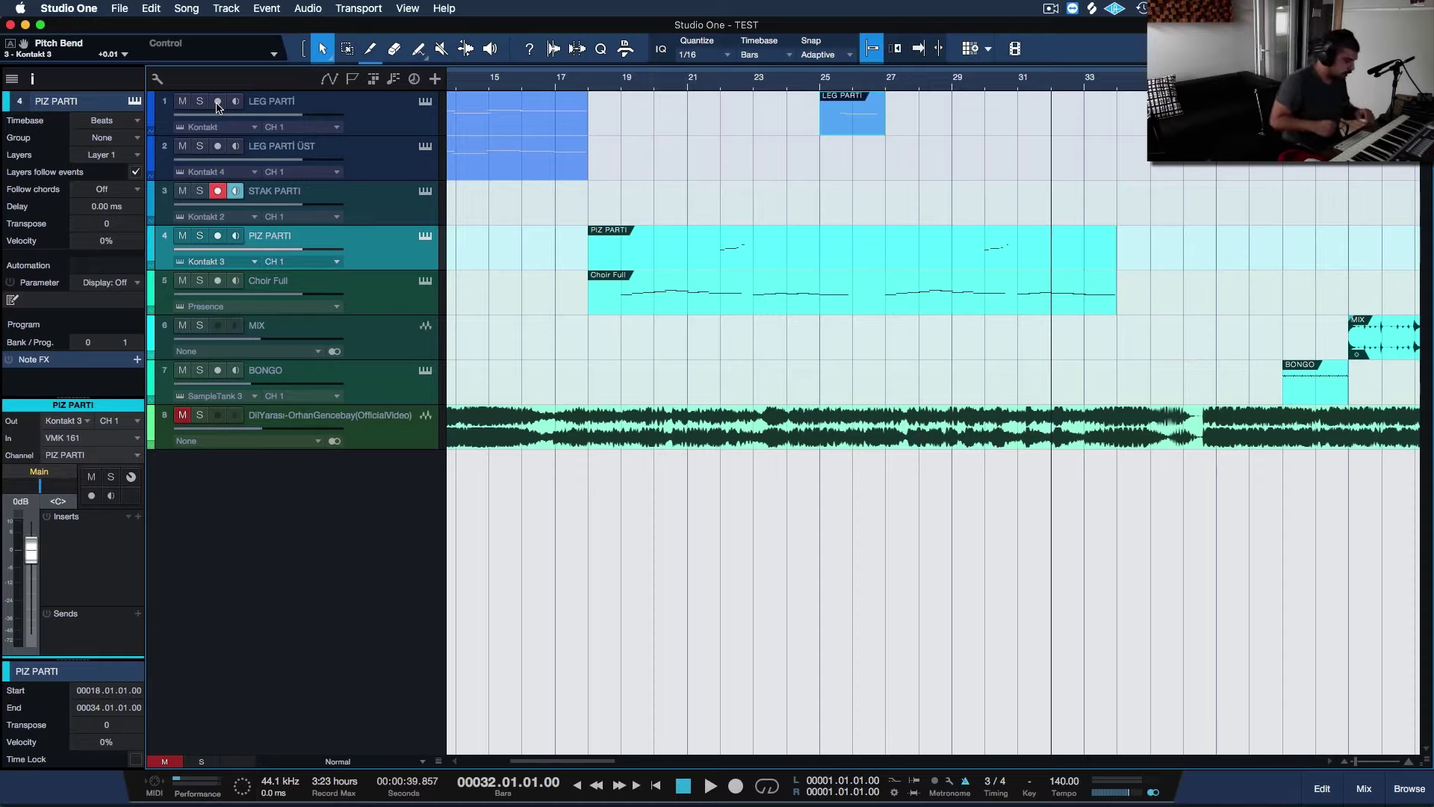
key(KP_Multiply)
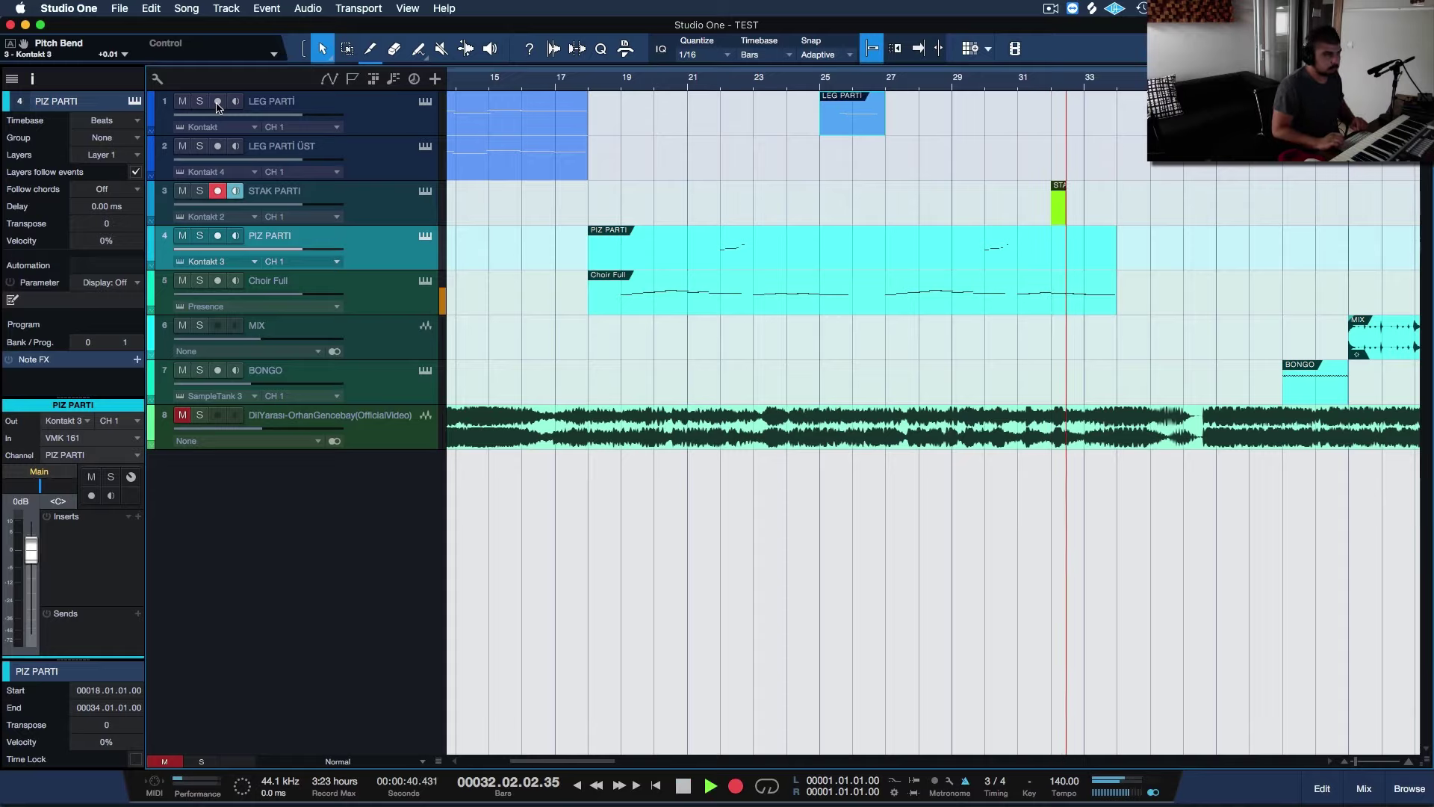
key(space)
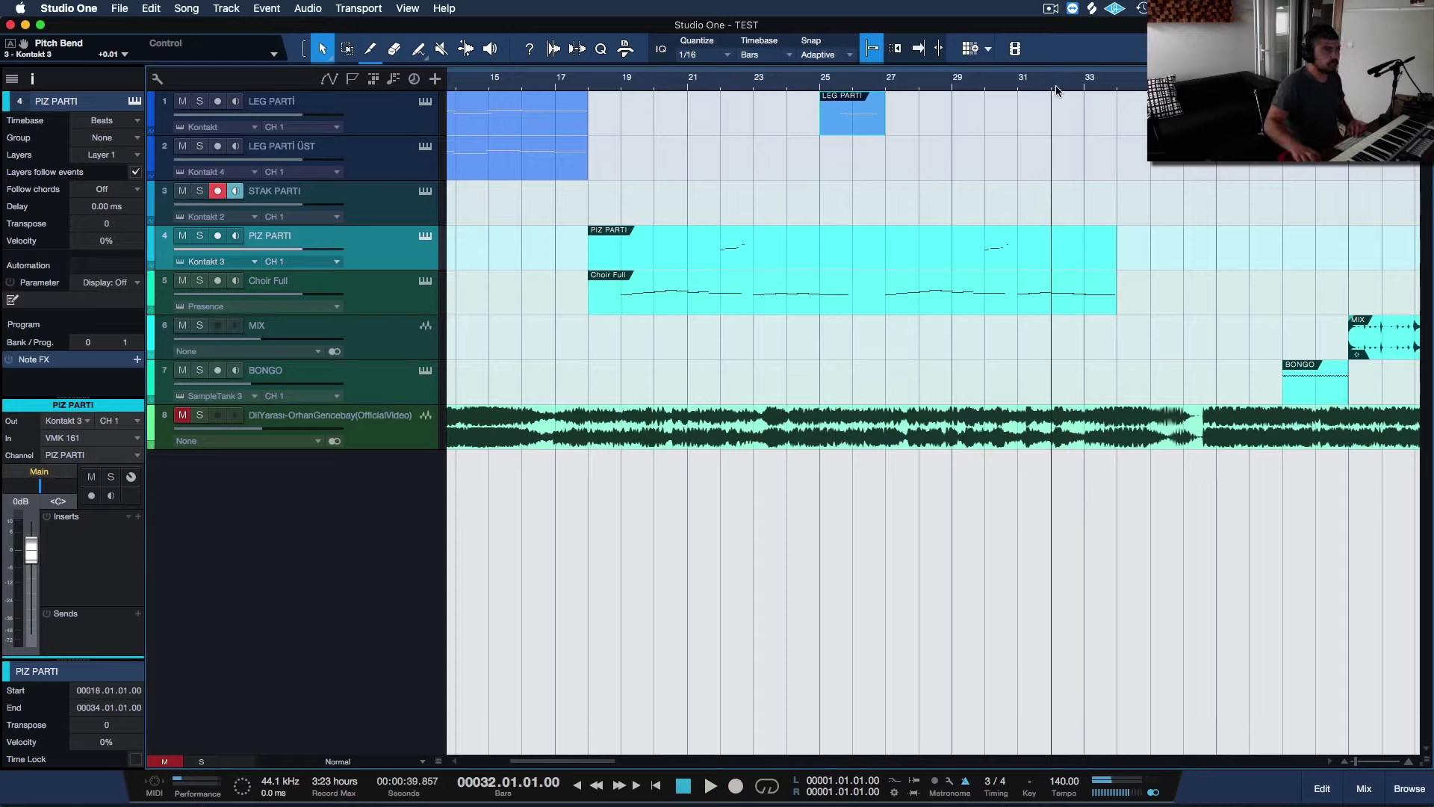
click(1016, 87)
key(KP_Multiply)
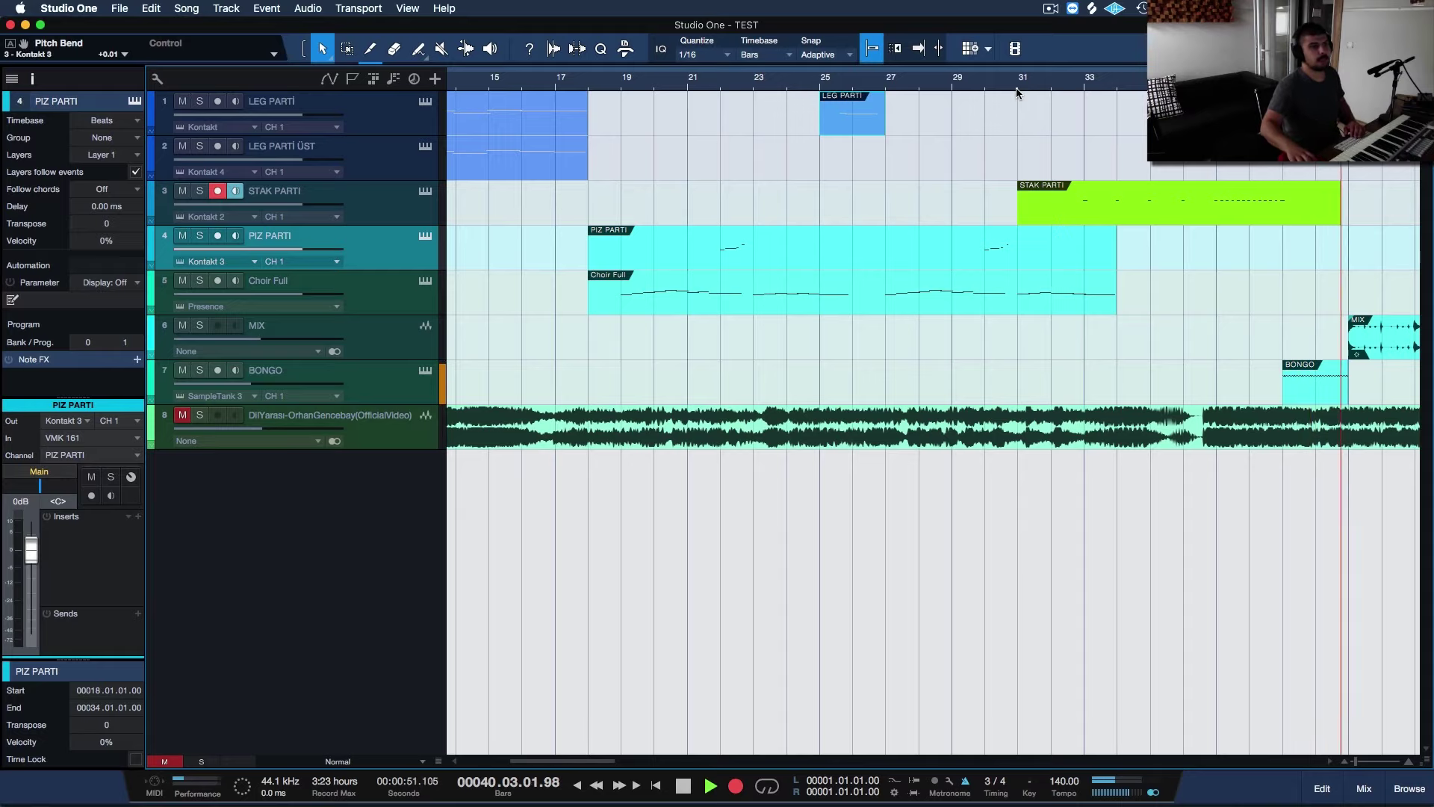
key(space)
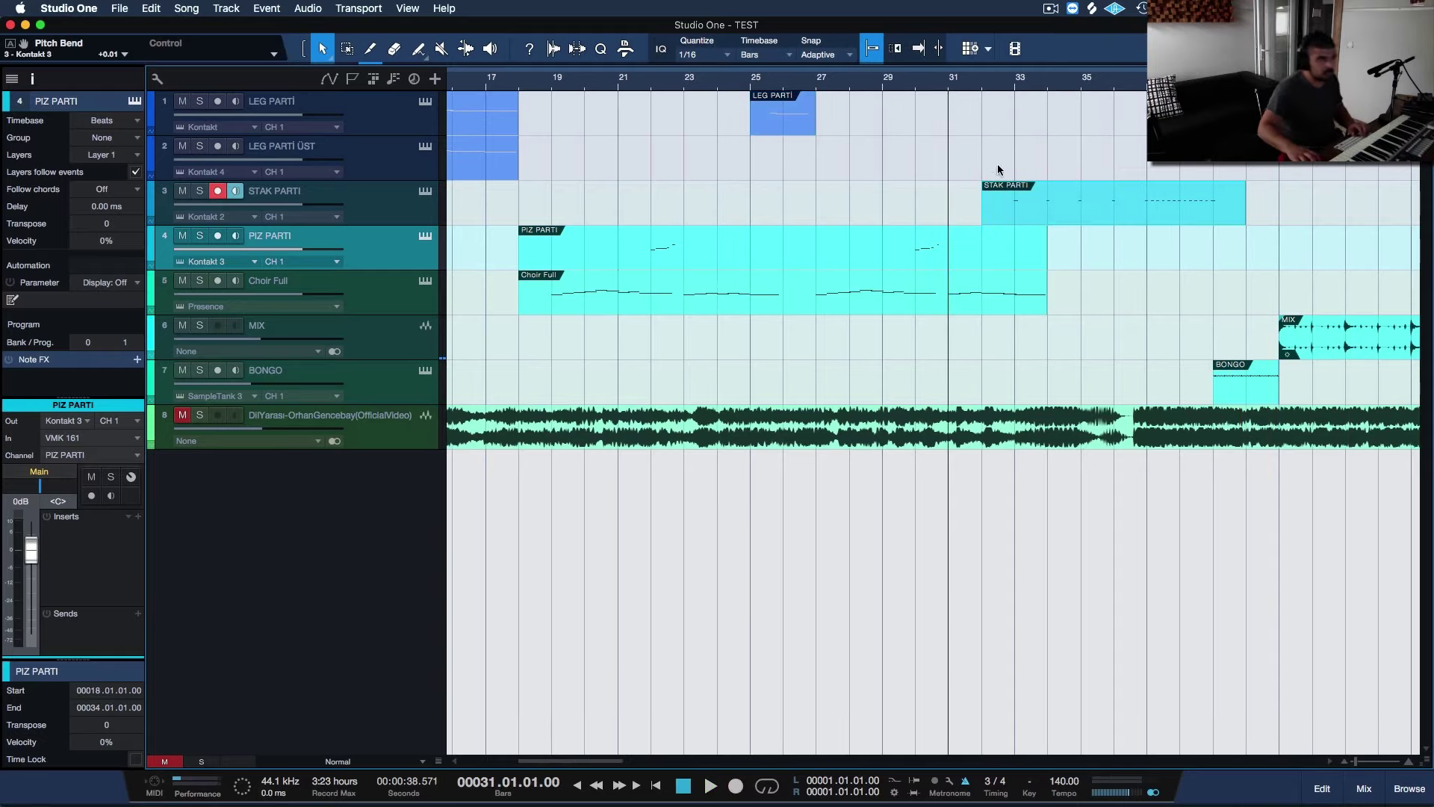
scroll(997, 198, right, 5)
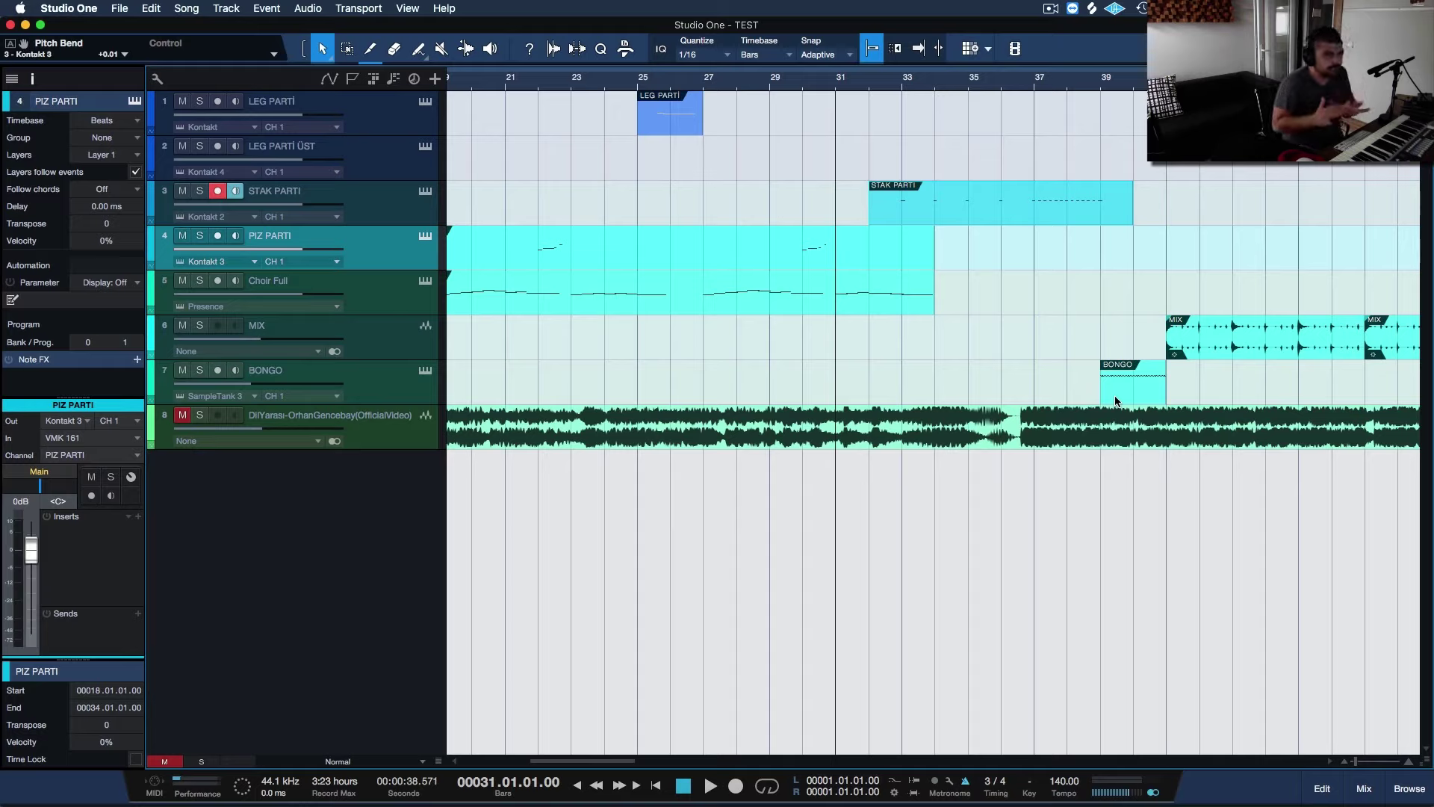
scroll(1115, 401, right, 10)
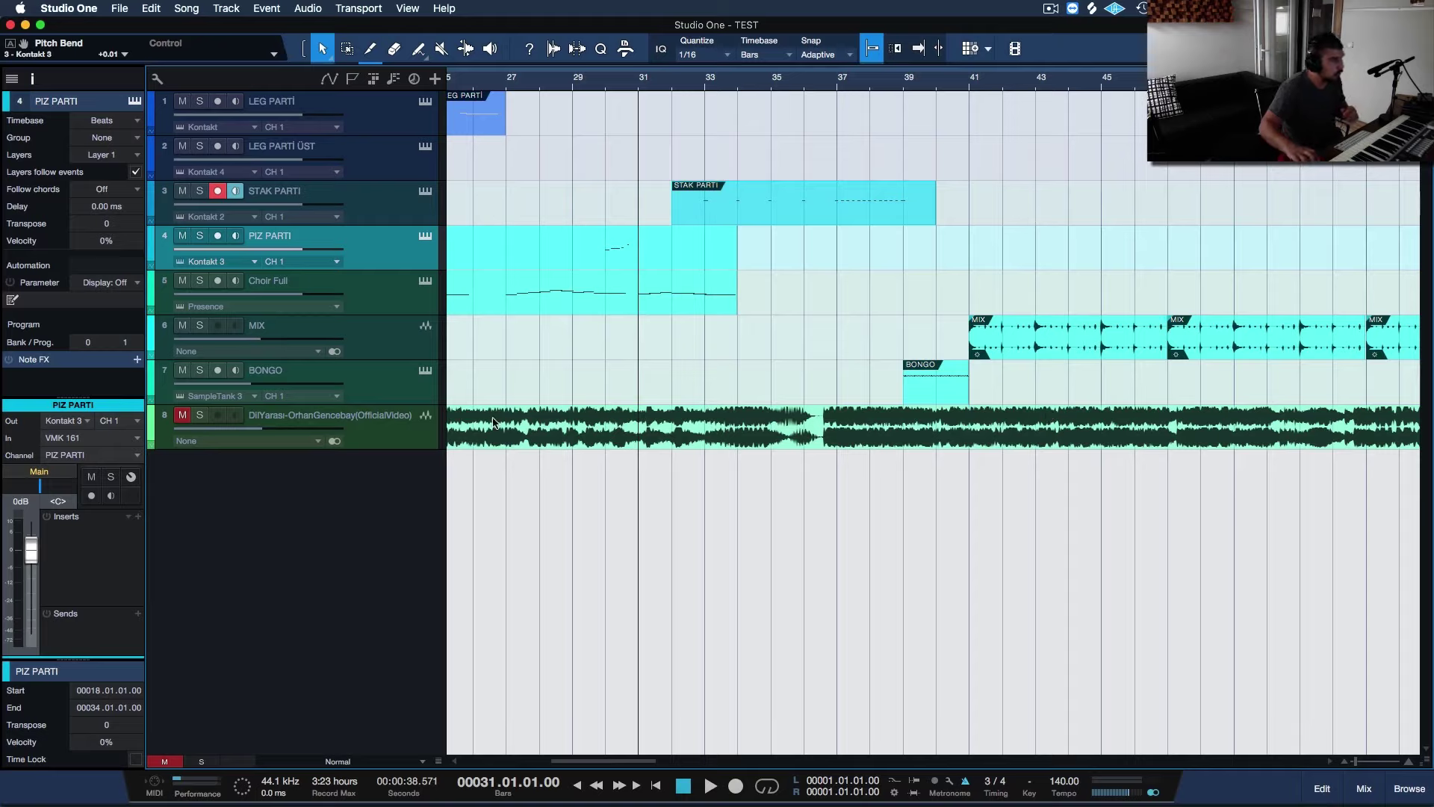
mouse_move(291, 386)
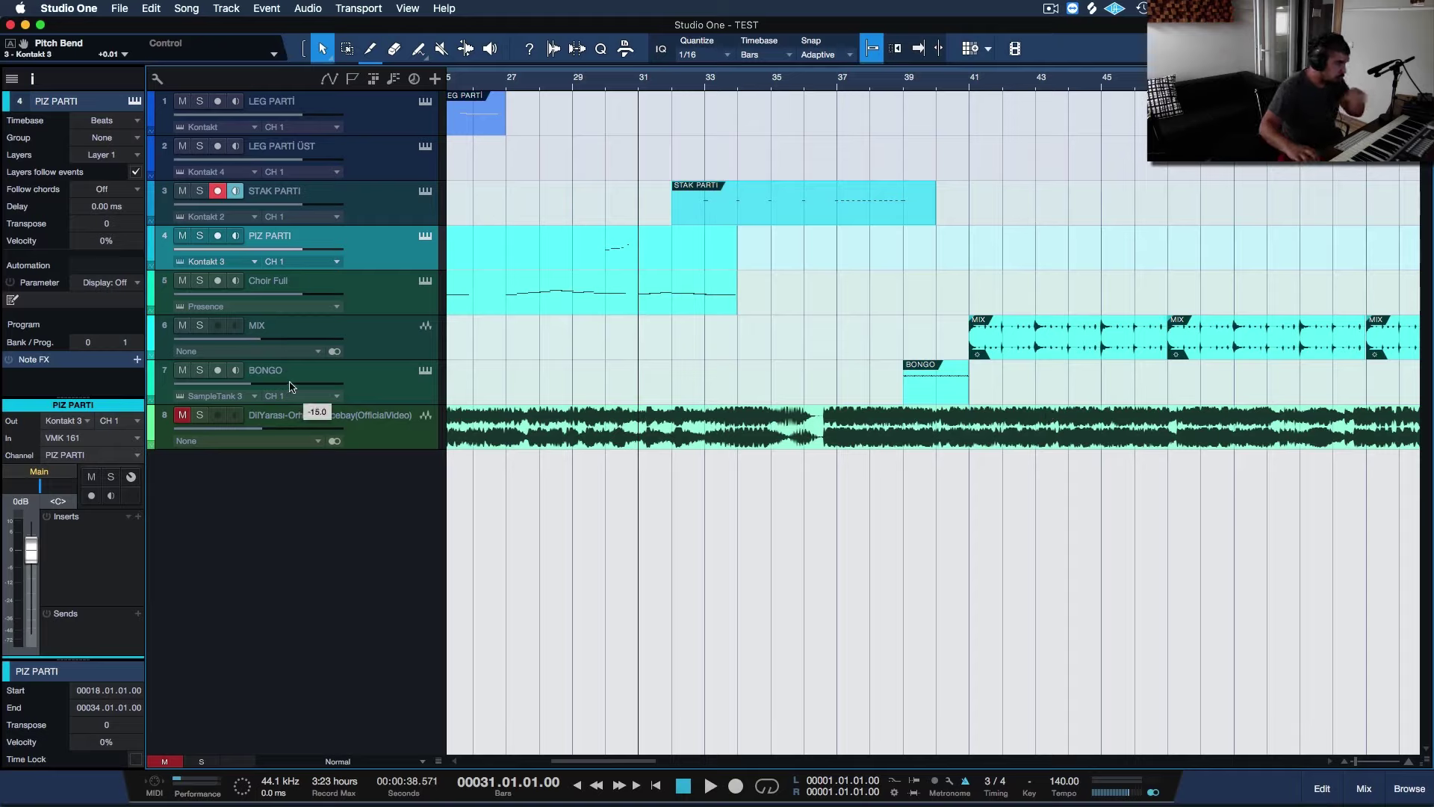
Switch record arming from STAK PARTI to BONGO and play back briefly from bar 39
click(222, 376)
click(218, 190)
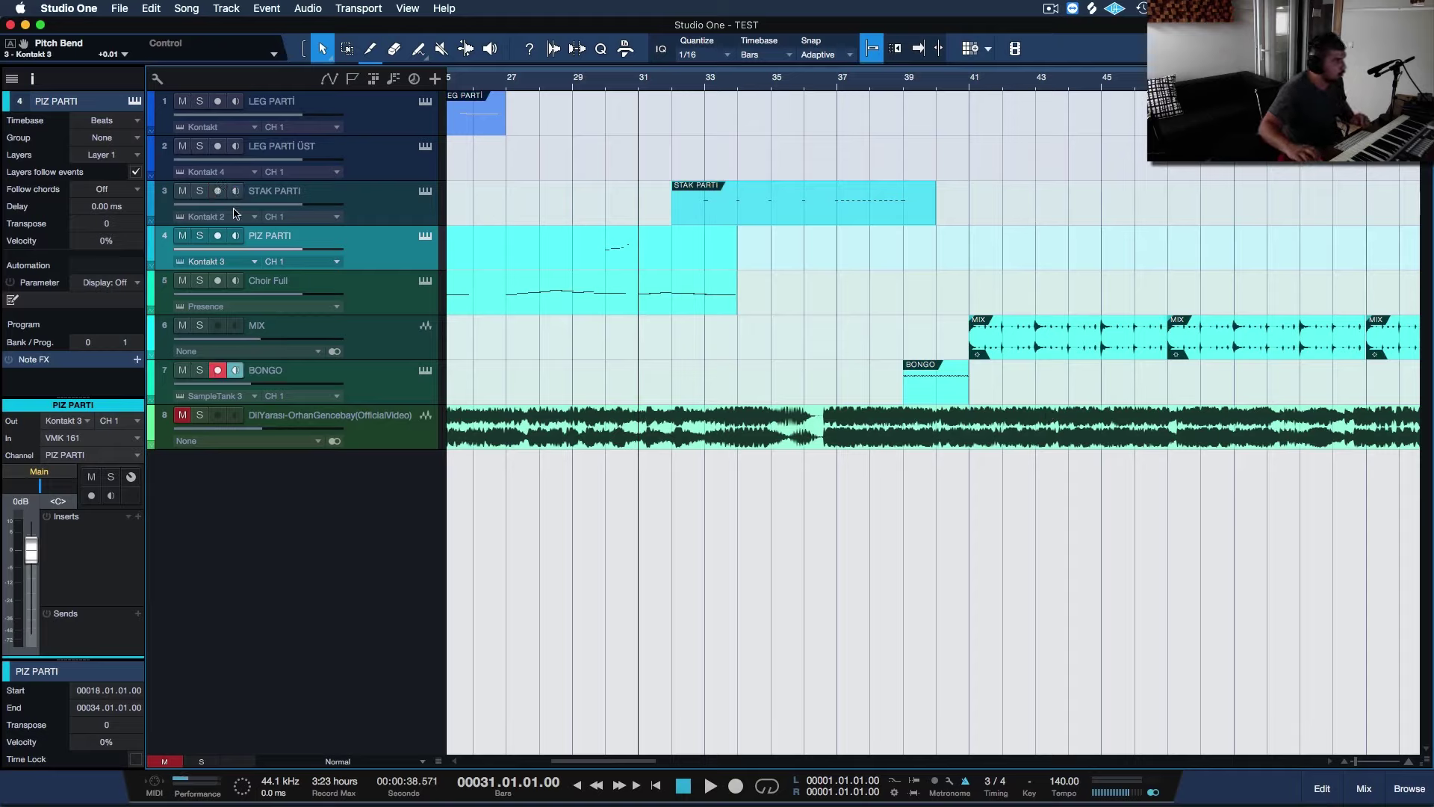
click(896, 82)
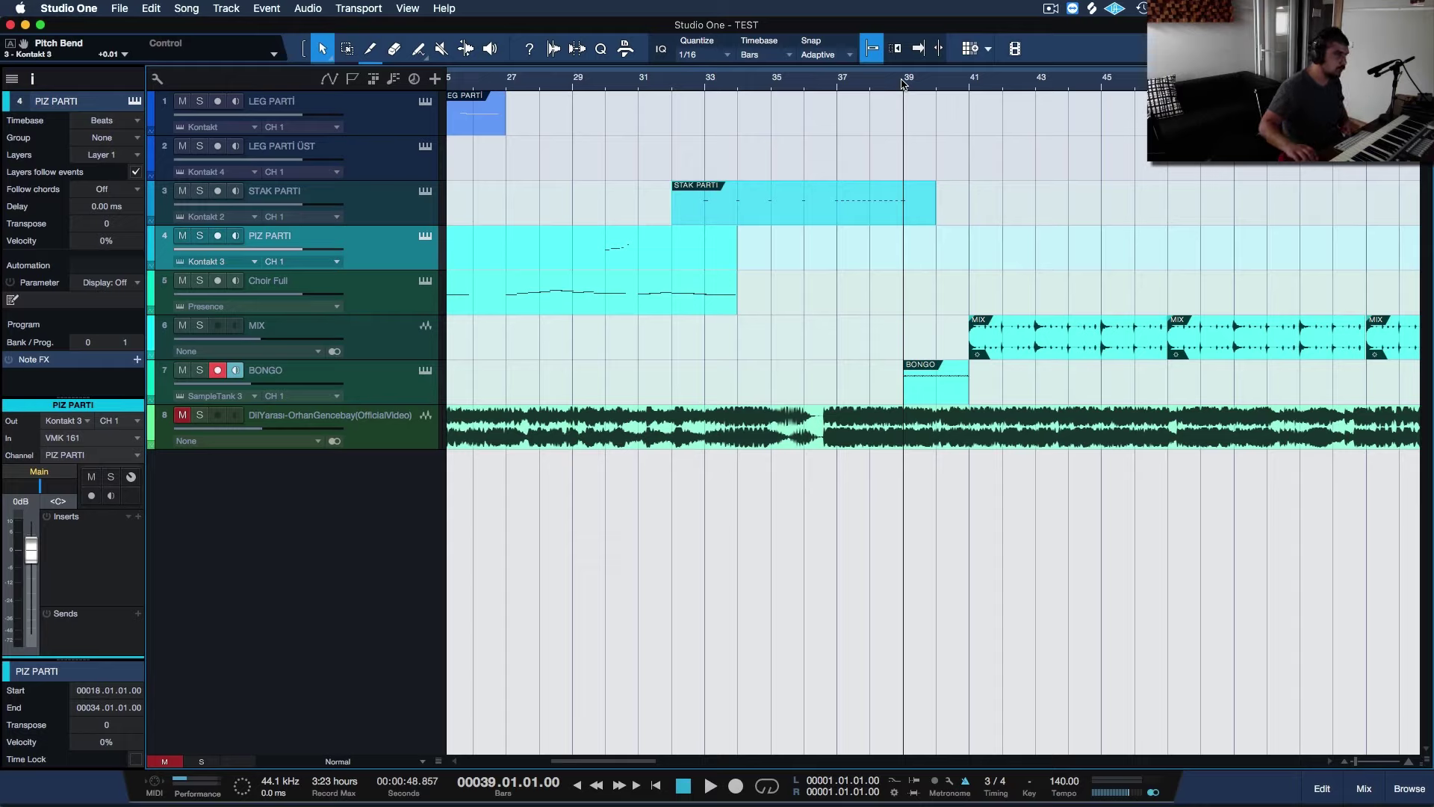
key(space)
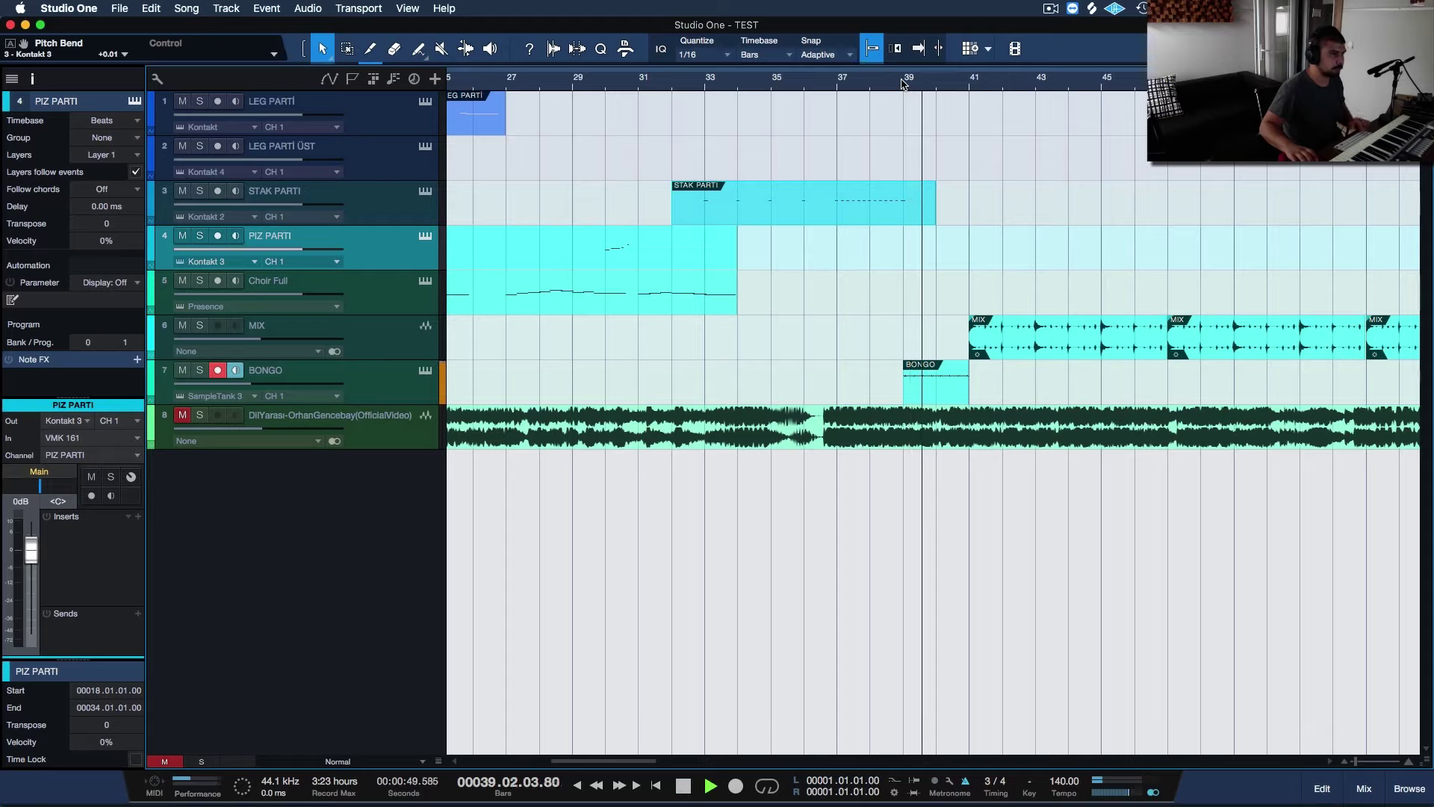
key(space)
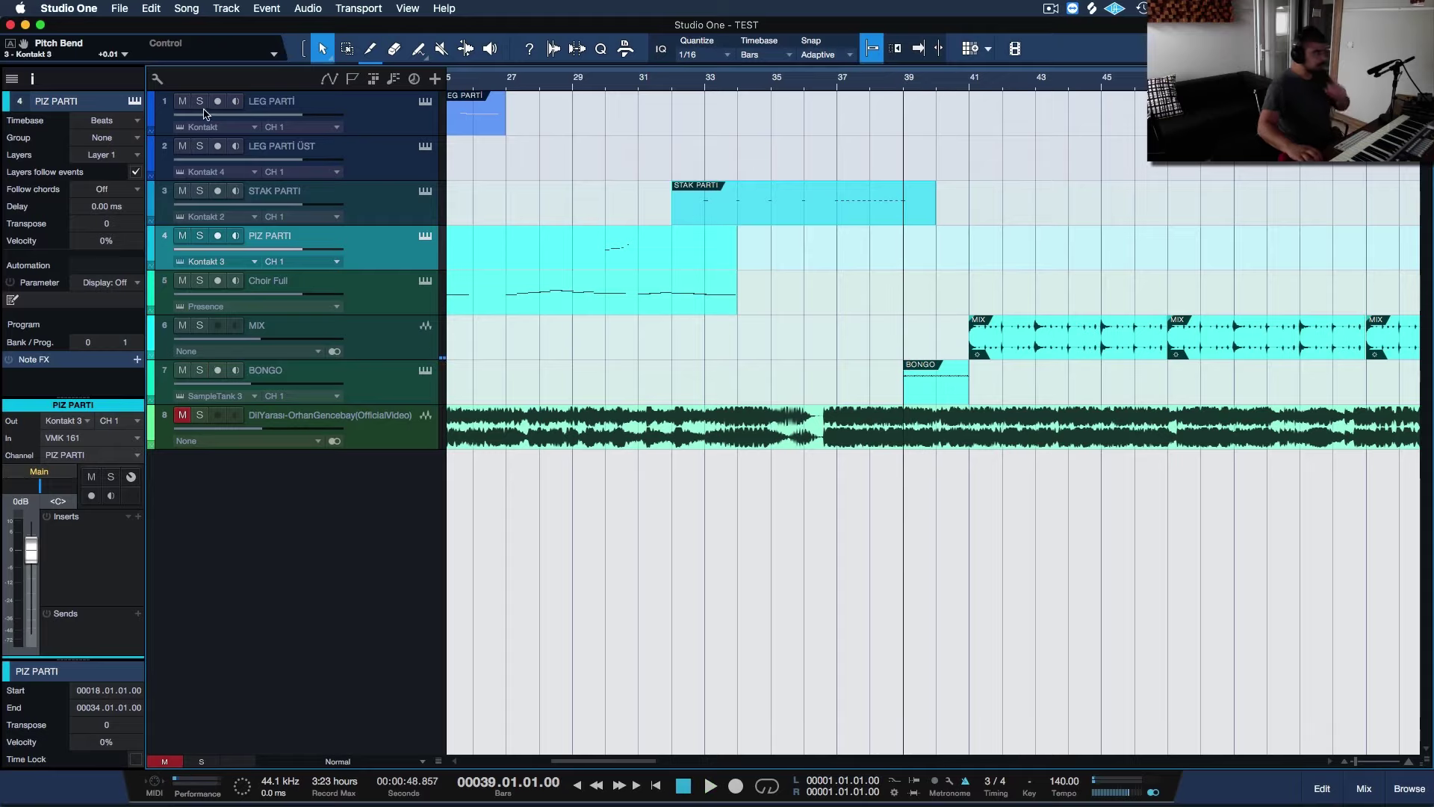
Arm the LEG PARTİ track for recording and place the playback cursor at bar 41
click(218, 102)
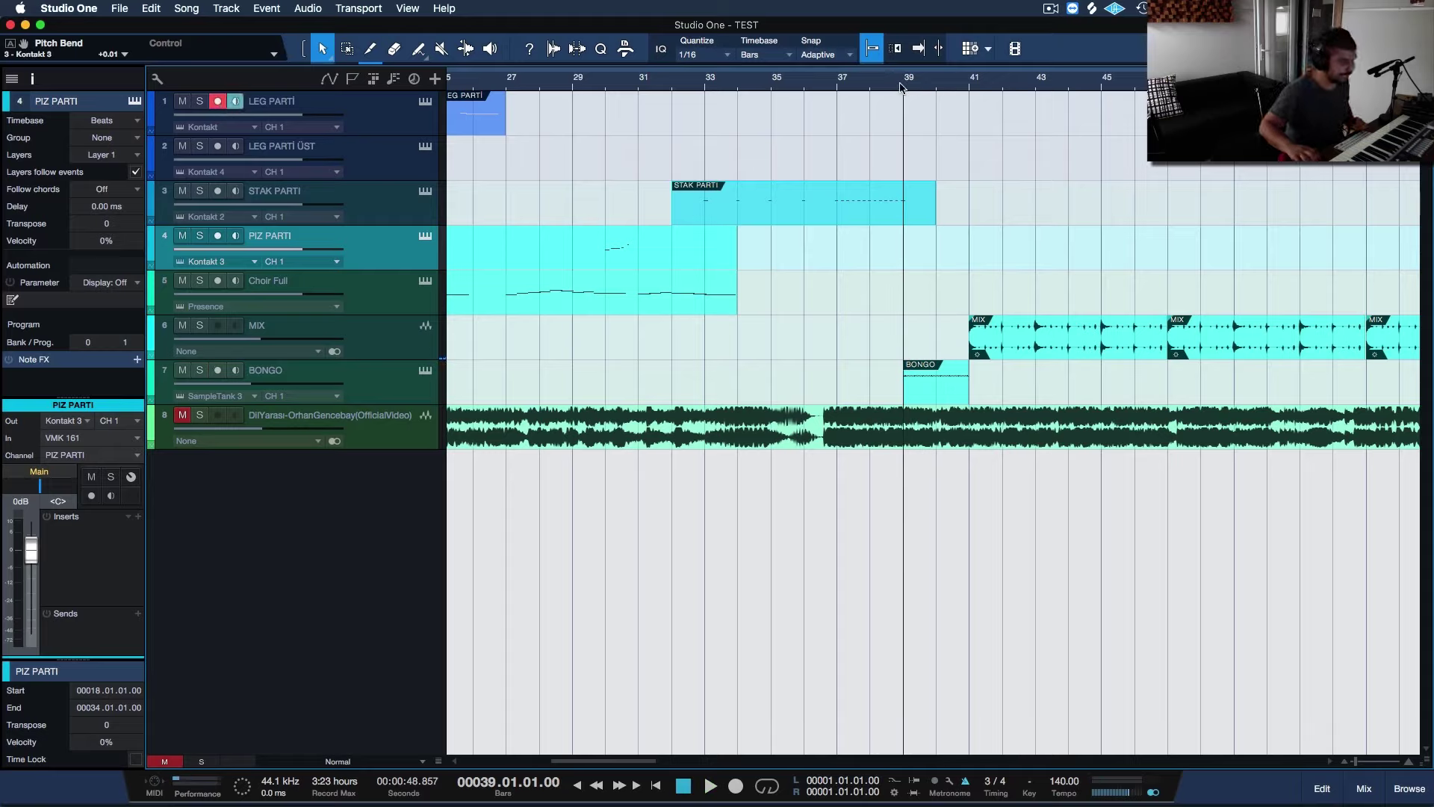
key(w)
key(w)
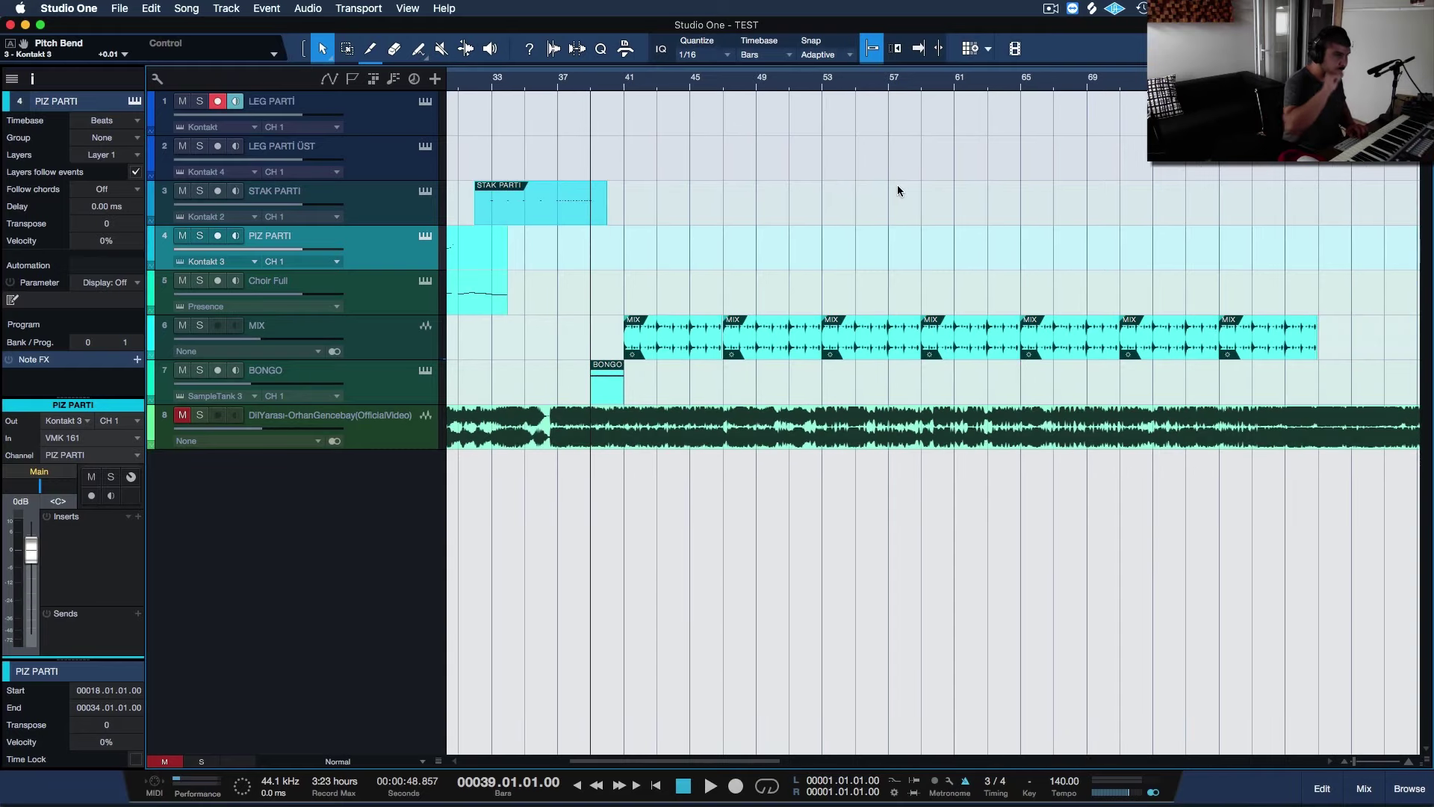
key(w)
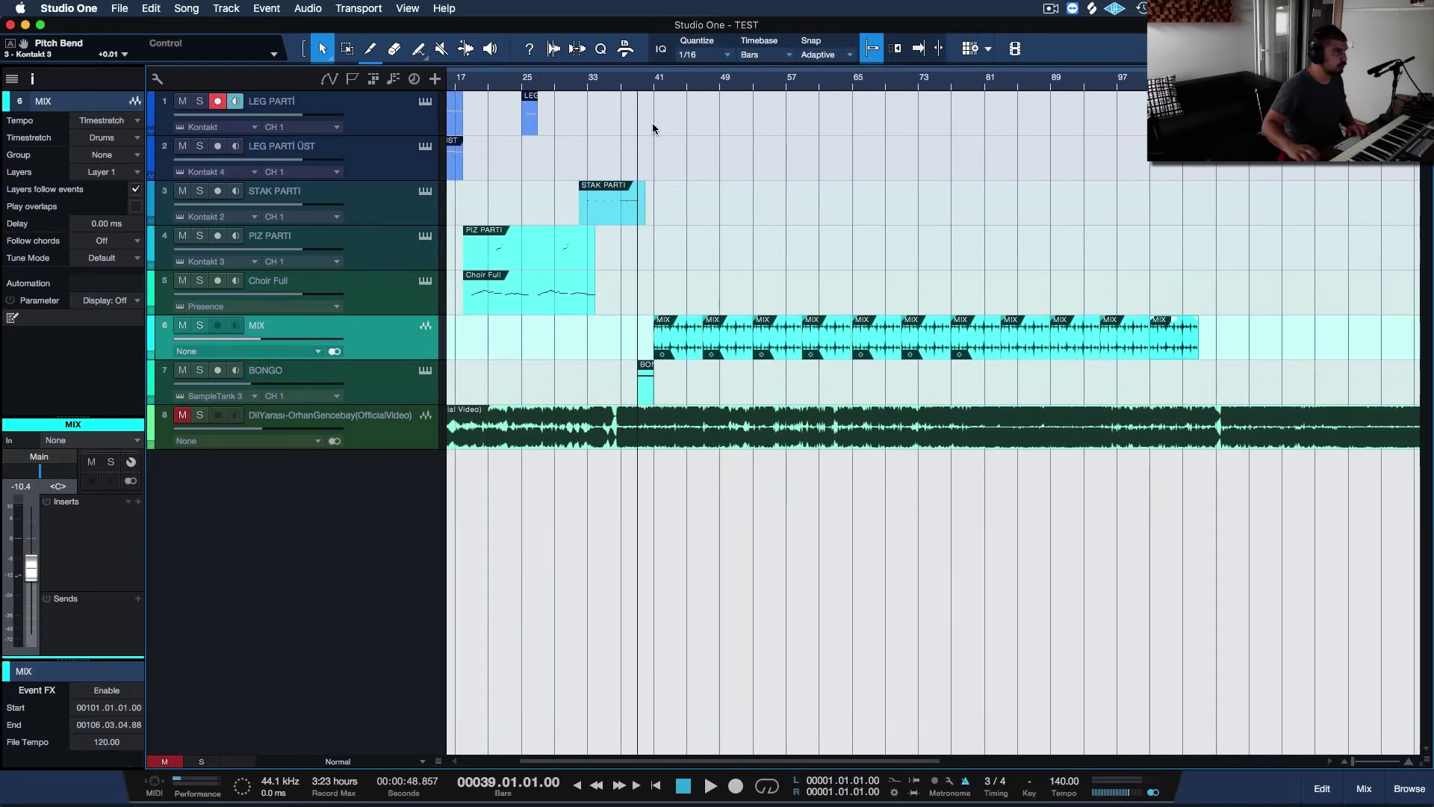
click(647, 88)
key(e)
key(e)
click(679, 86)
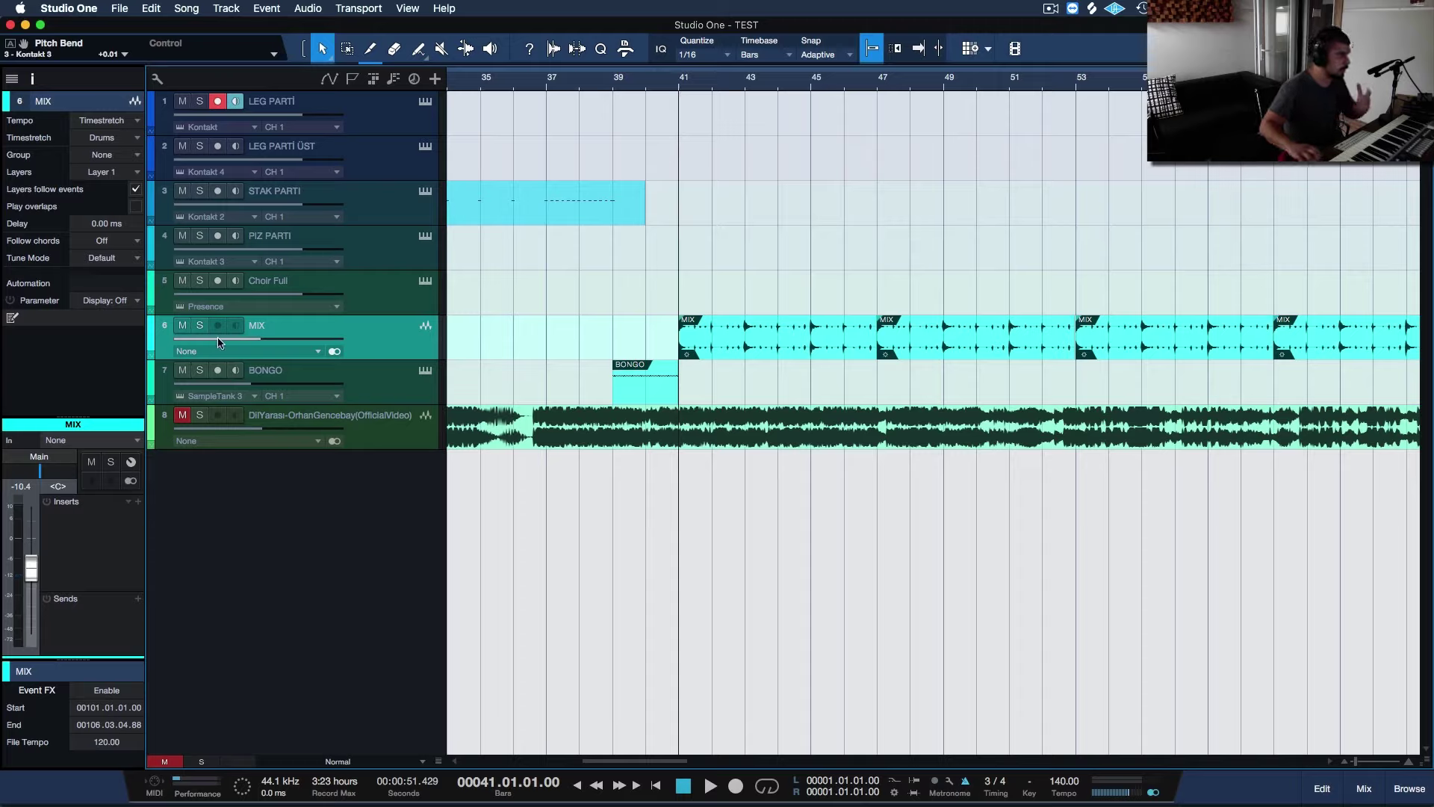
Solo the MIX track, listen to its loop from bar 41, and release the solo
click(200, 325)
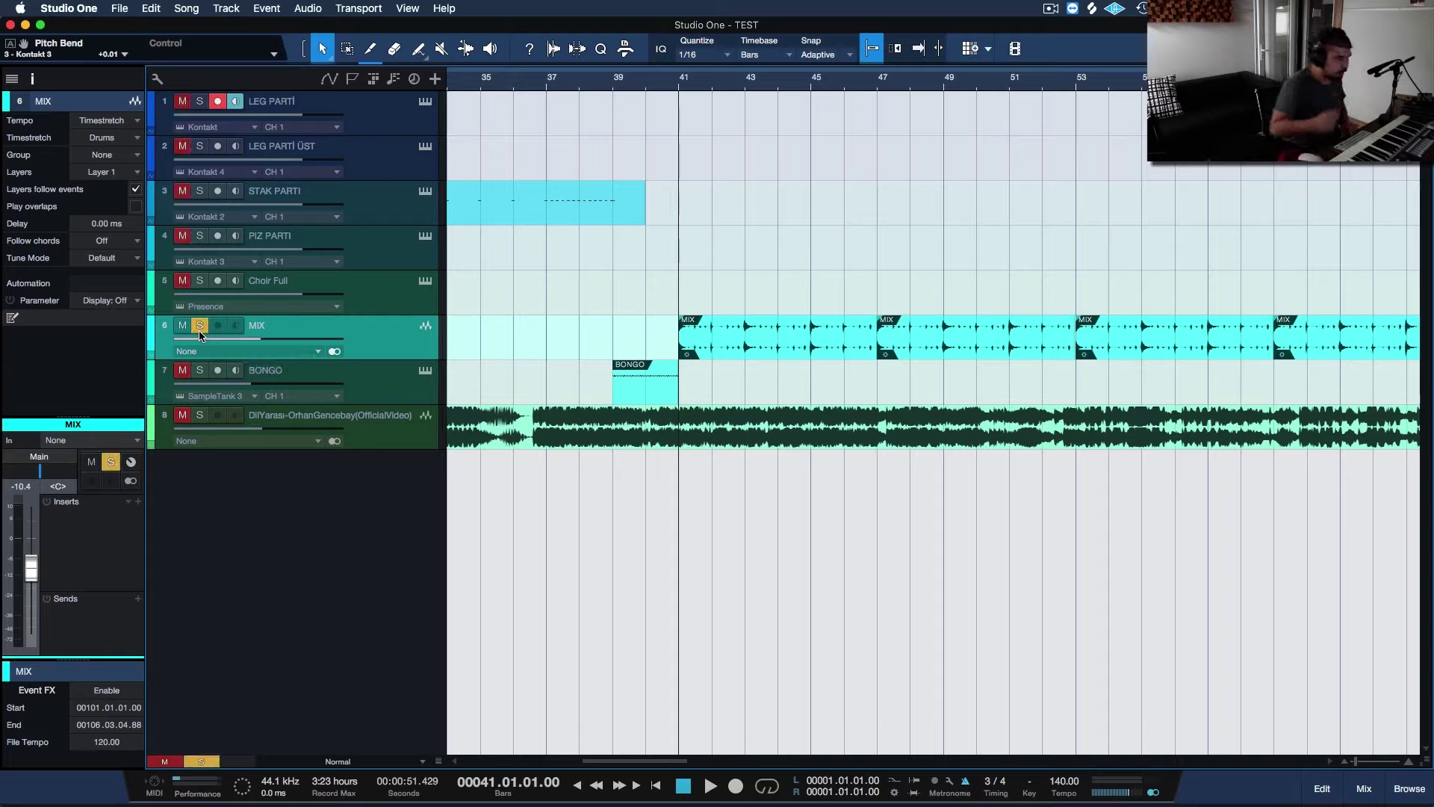
key(space)
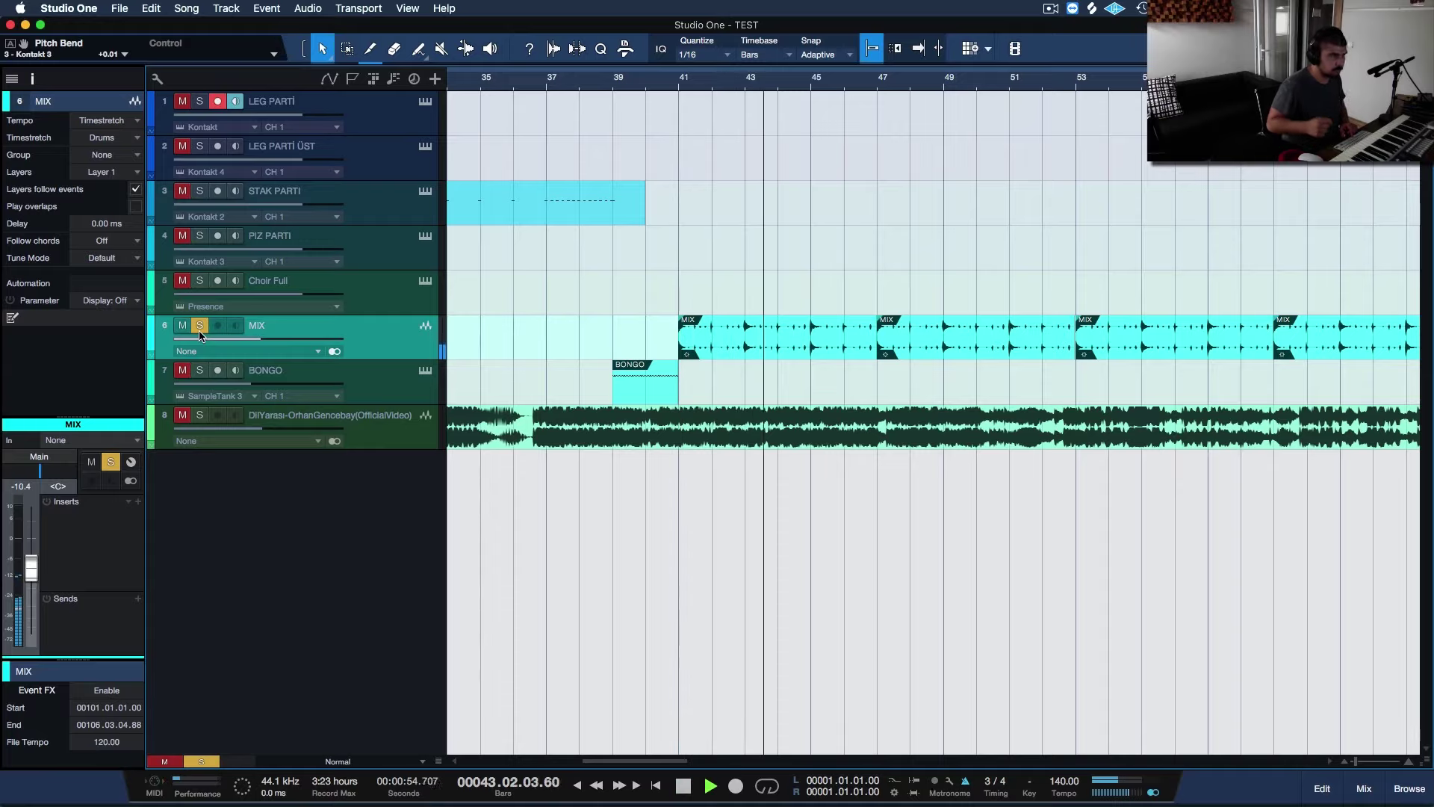
key(space)
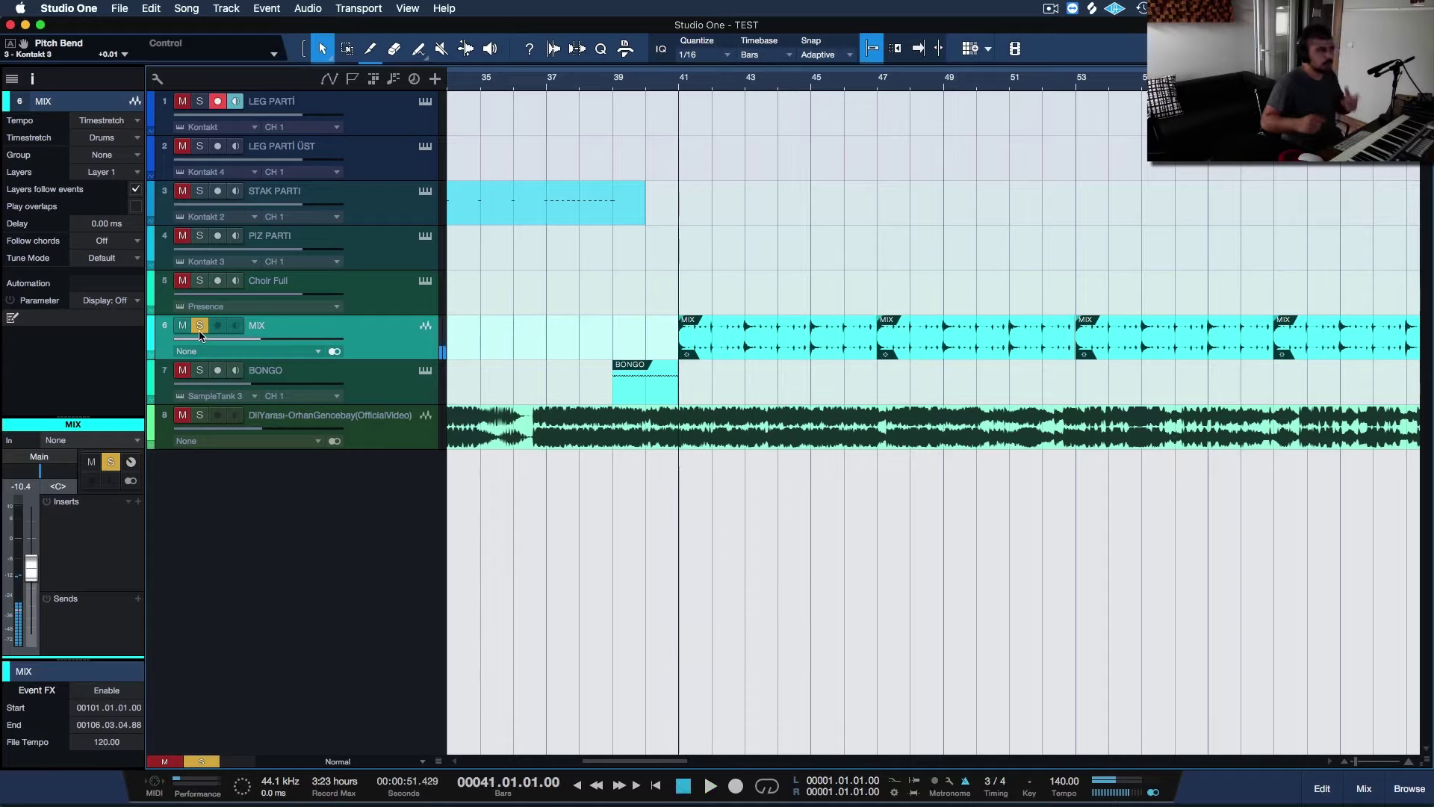
click(200, 326)
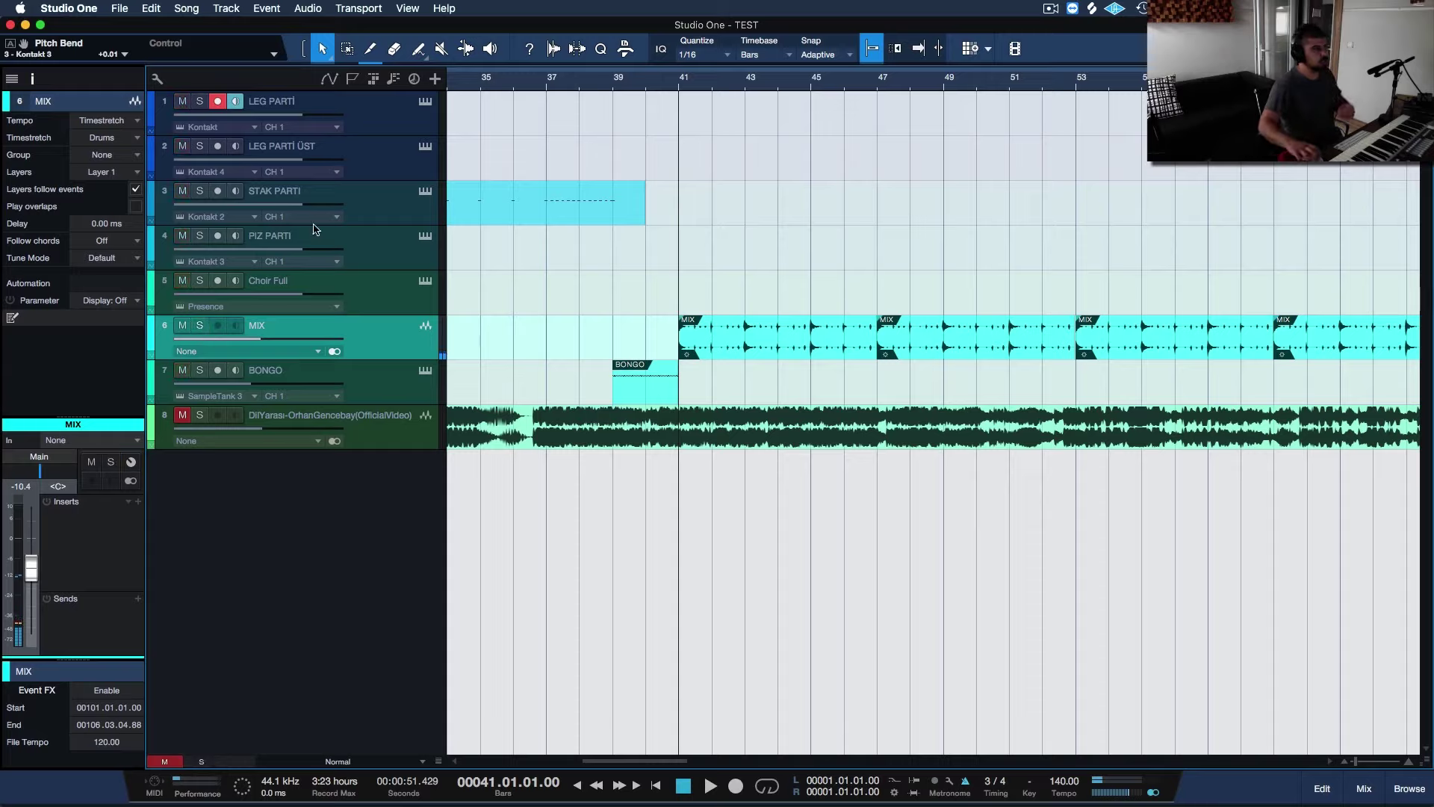
Record a legato part on LEG PARTİ, starting at bar 37 and stopping at about bar 56
click(611, 86)
click(549, 87)
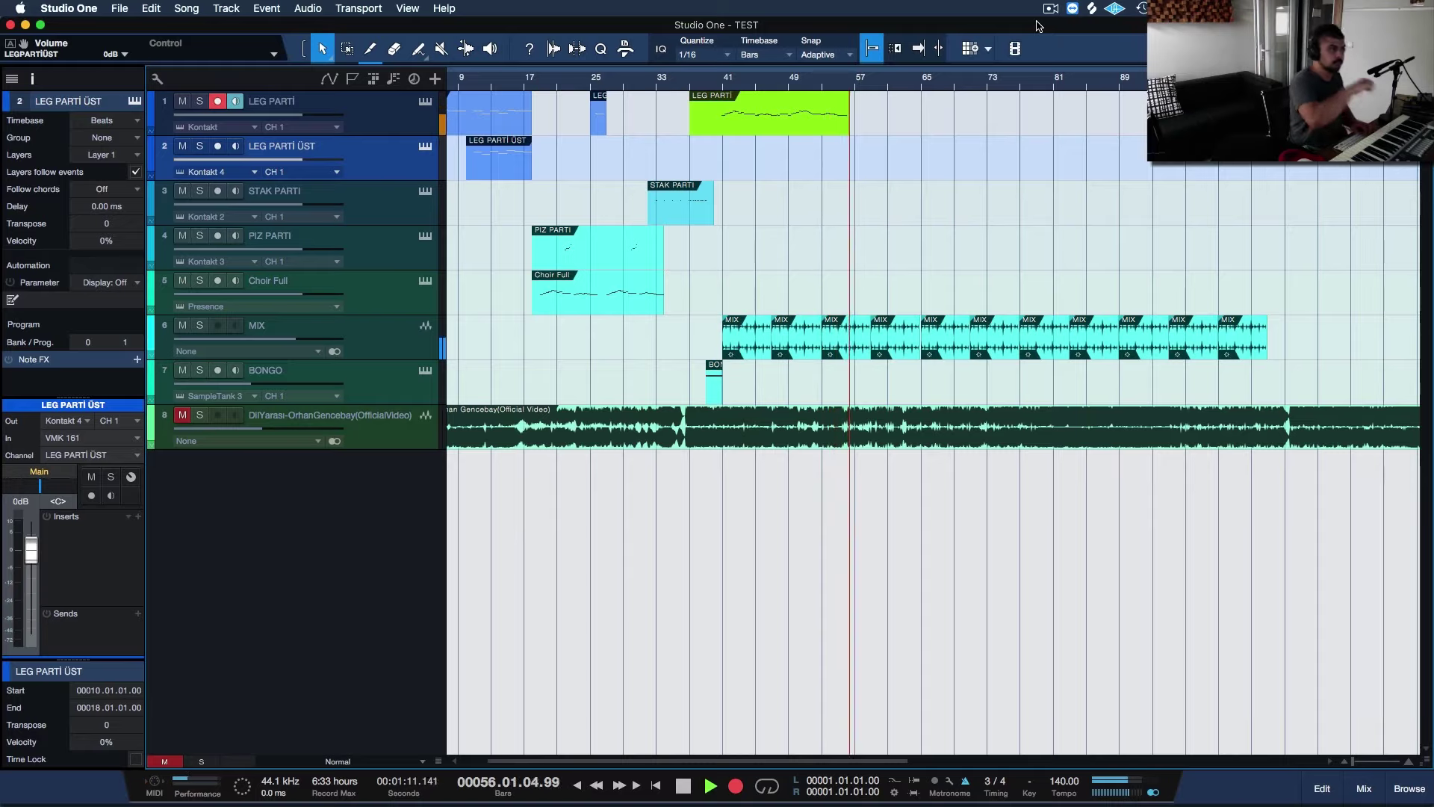
key(space)
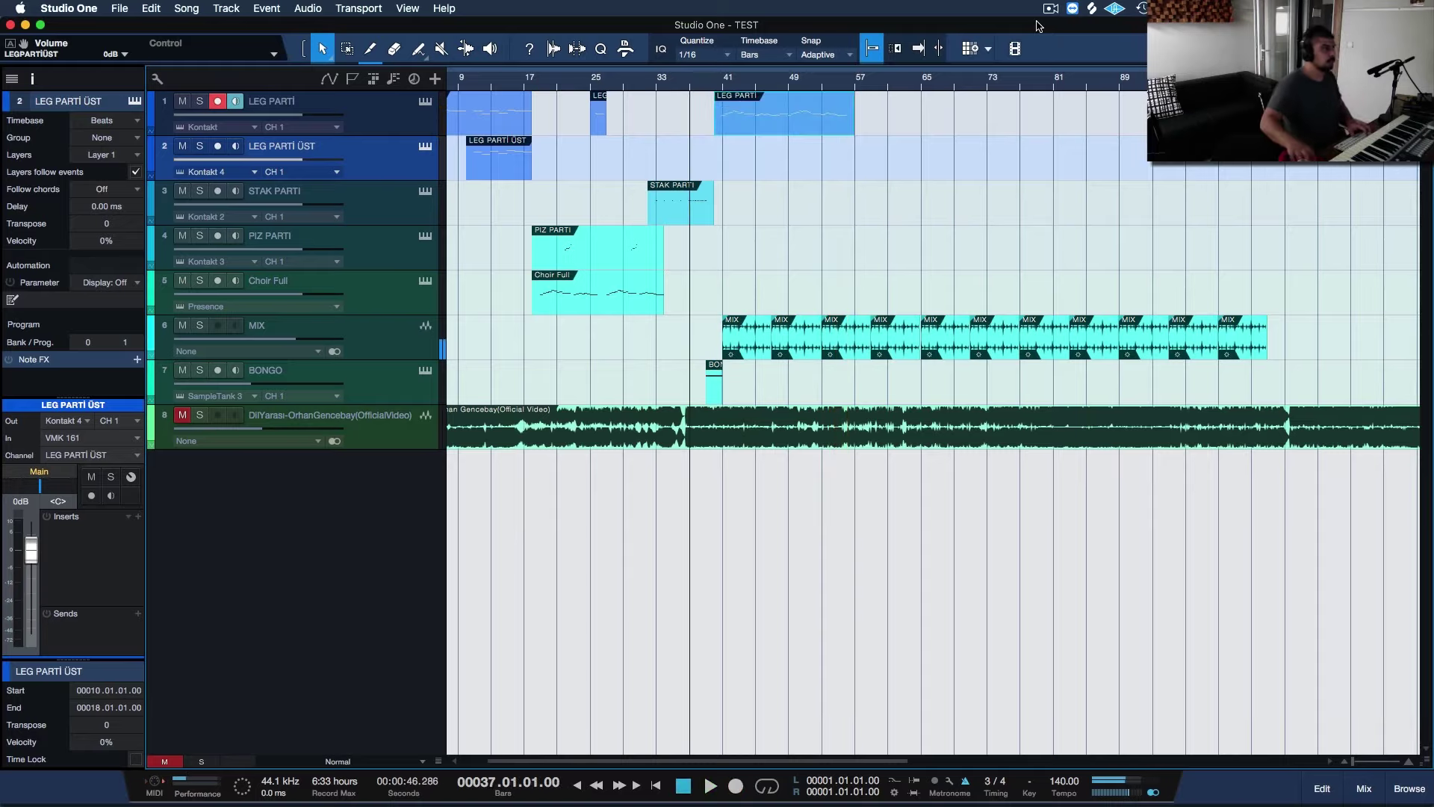
Switch record arming from LEG PARTİ to LEG PARTİ ÜST and record its legato part from bar 45 to about bar 57
click(217, 146)
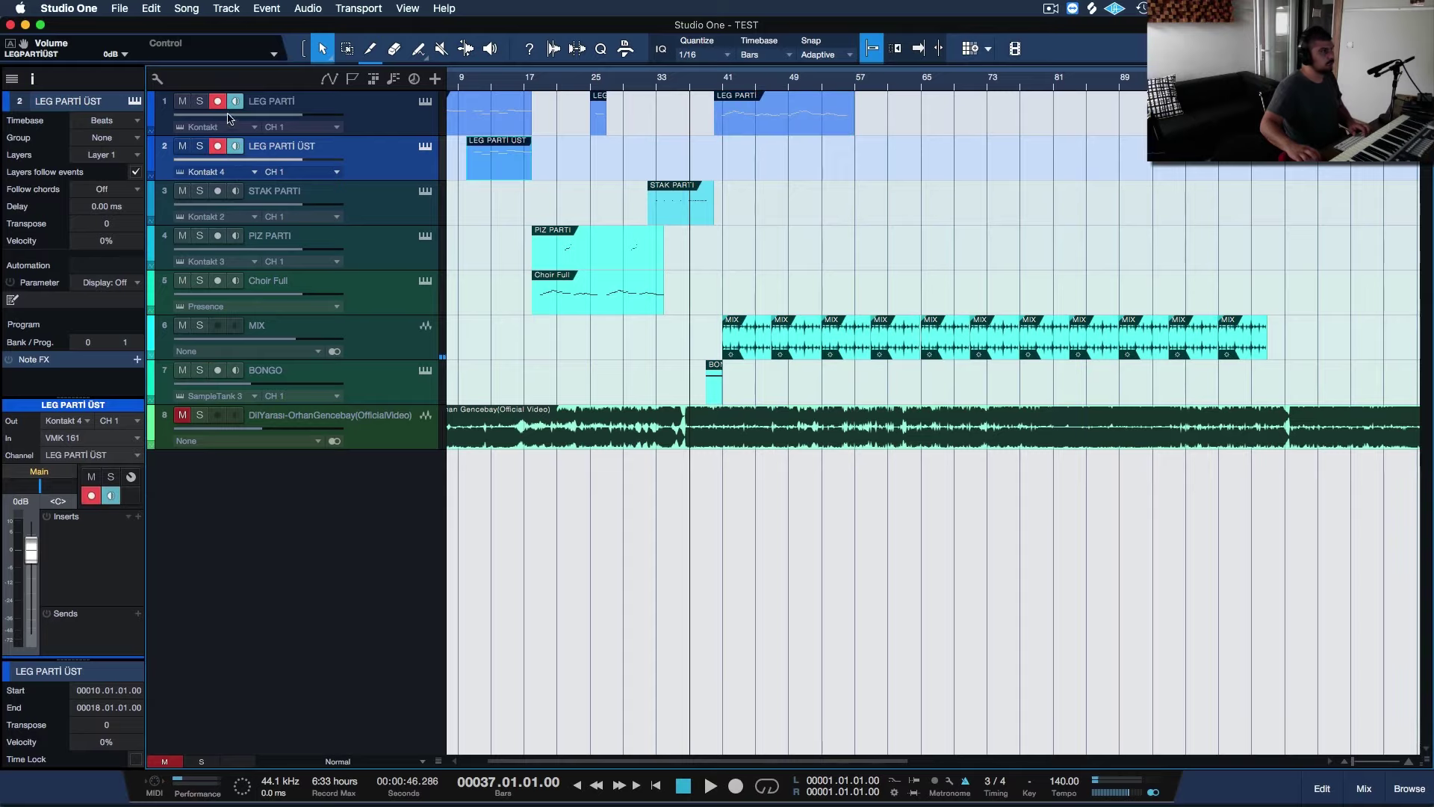
click(715, 87)
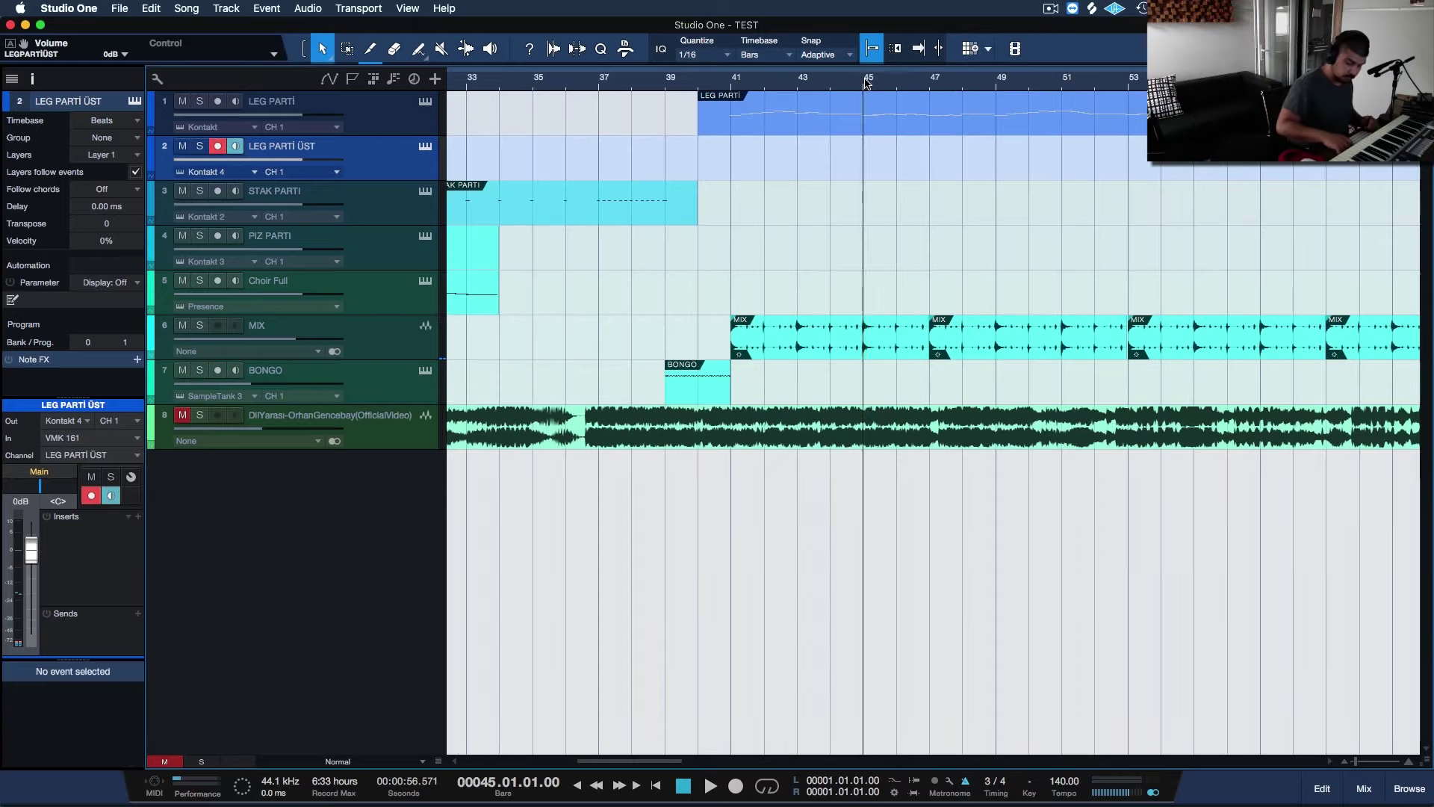
key(KP_Multiply)
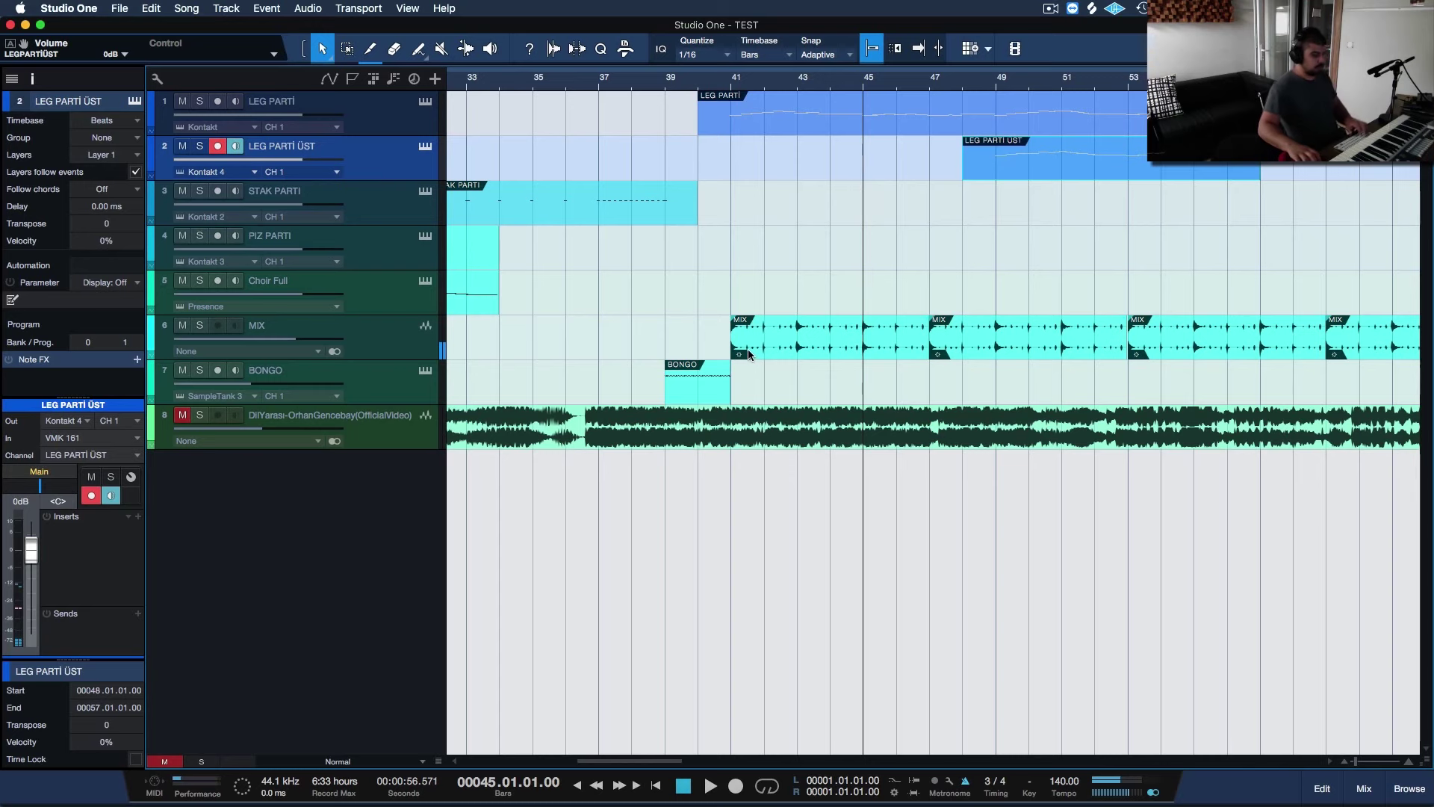
Add a new Kontakt instrument track from the Native Instruments plug-ins below the existing tracks
click(840, 243)
key(w)
key(w)
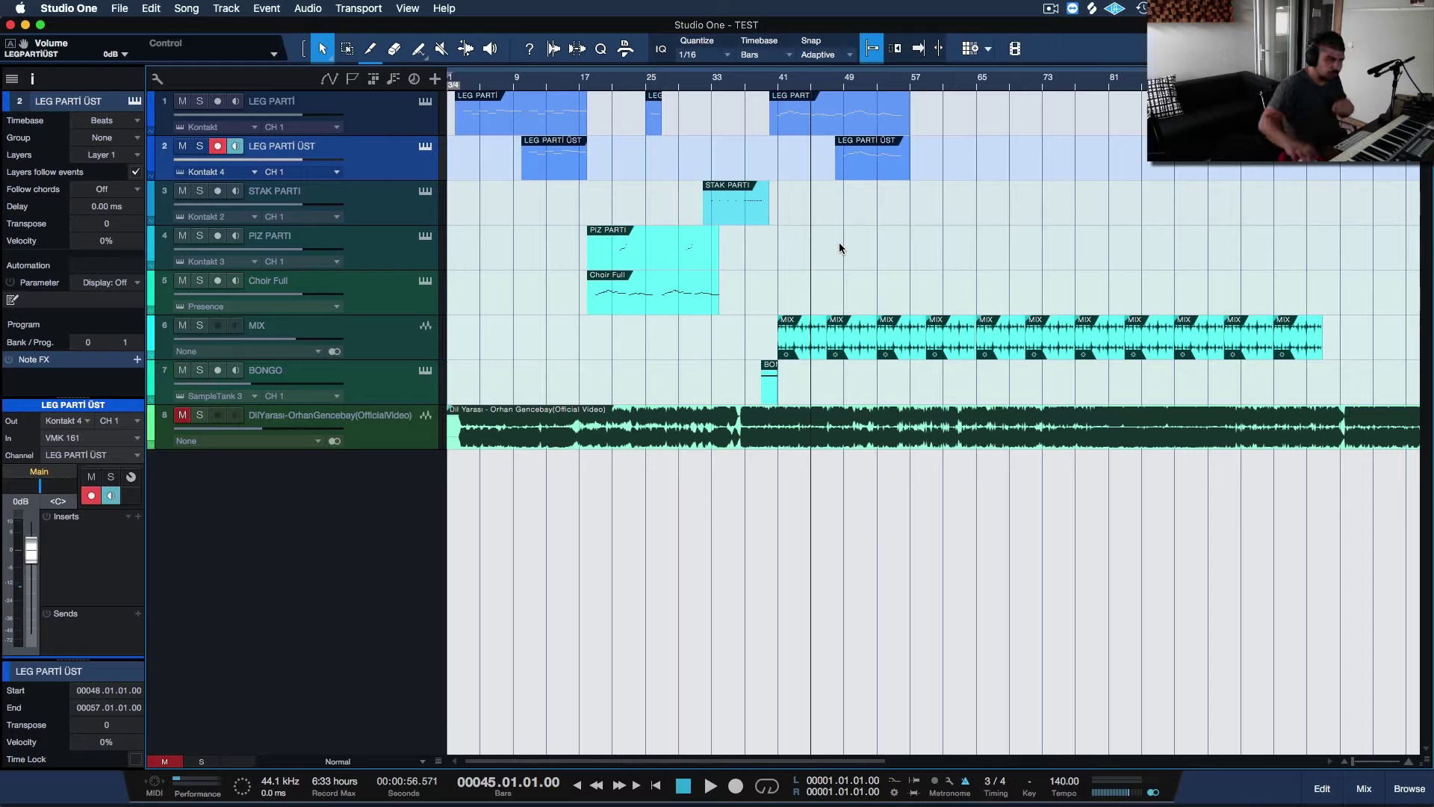
click(1391, 794)
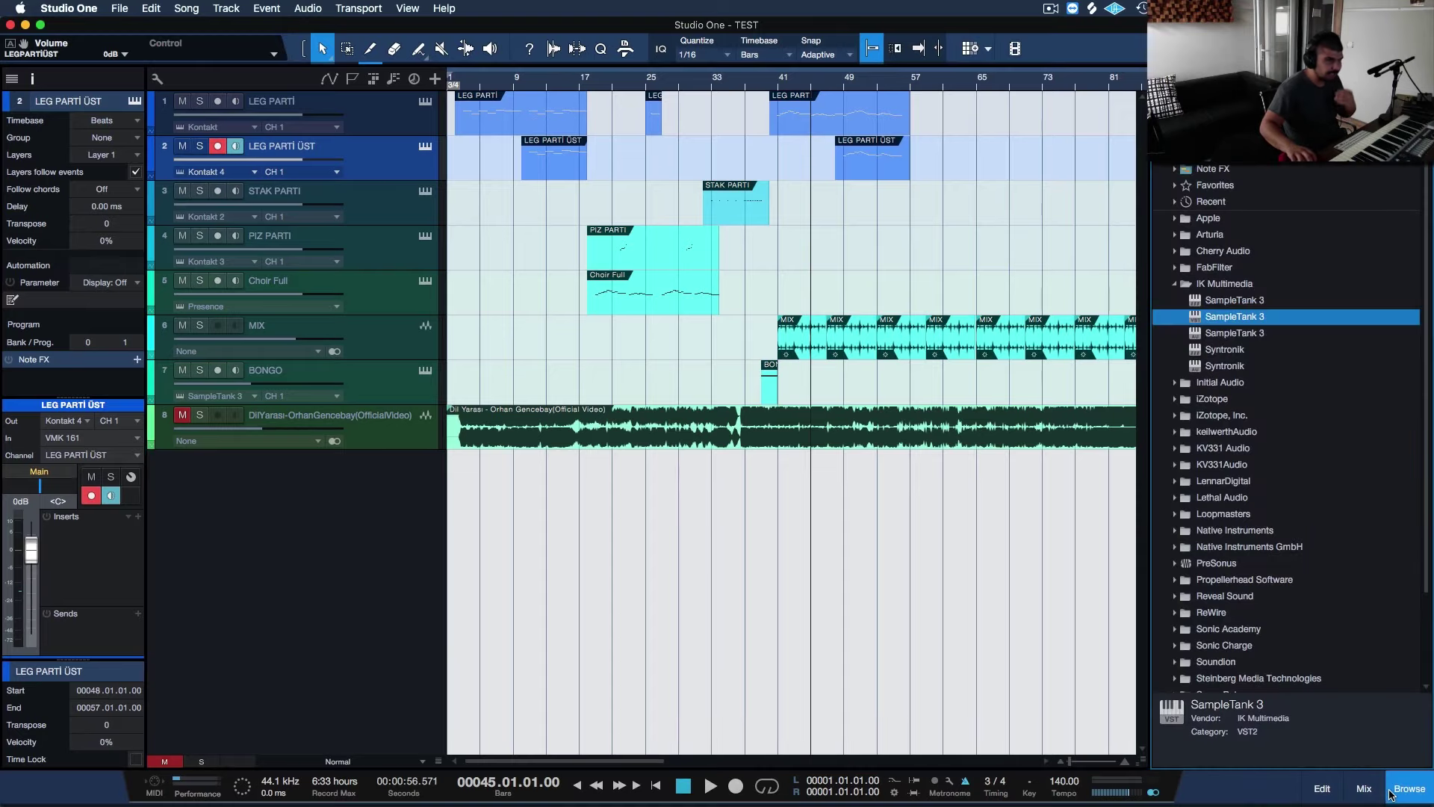
click(1177, 285)
click(1225, 451)
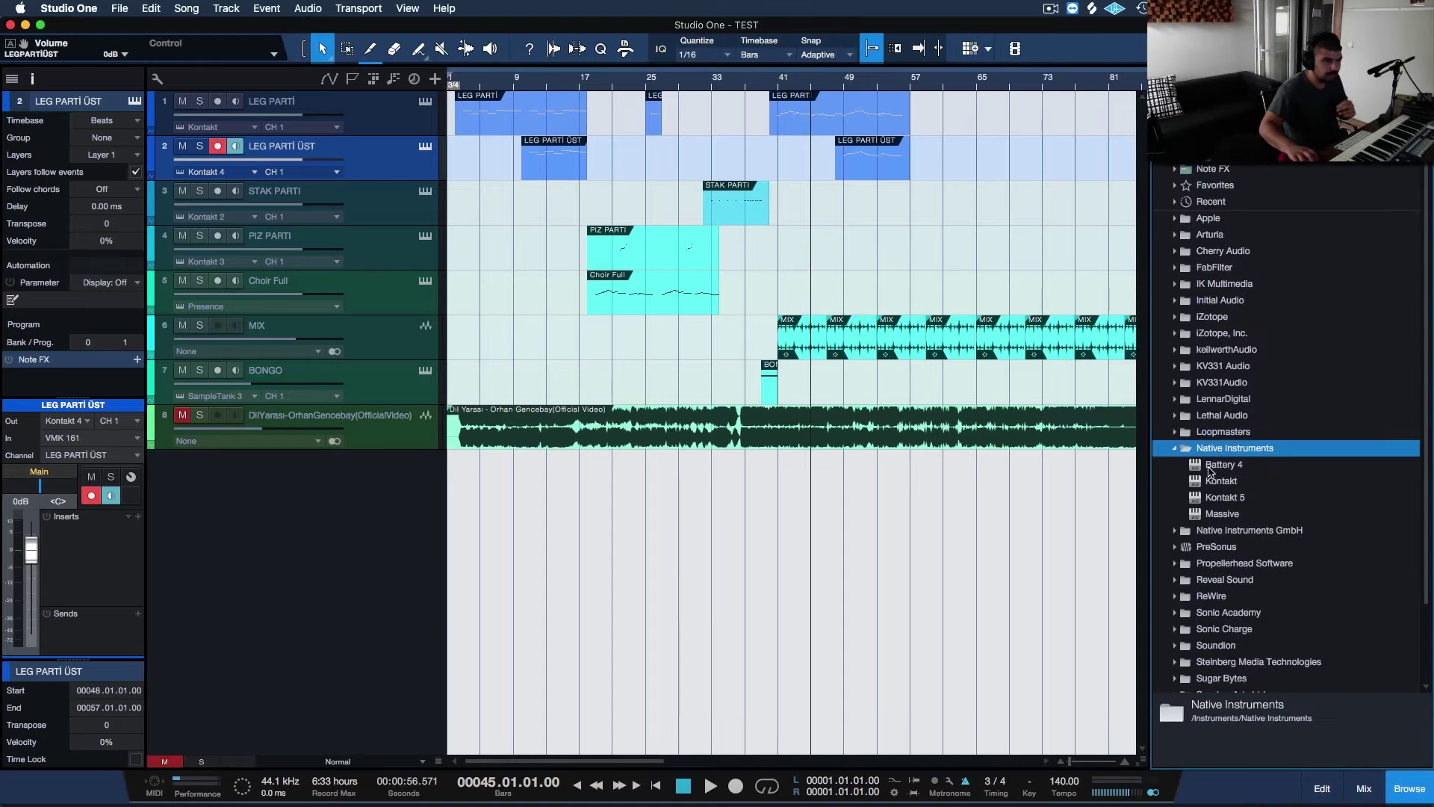
drag(1222, 480, 603, 575)
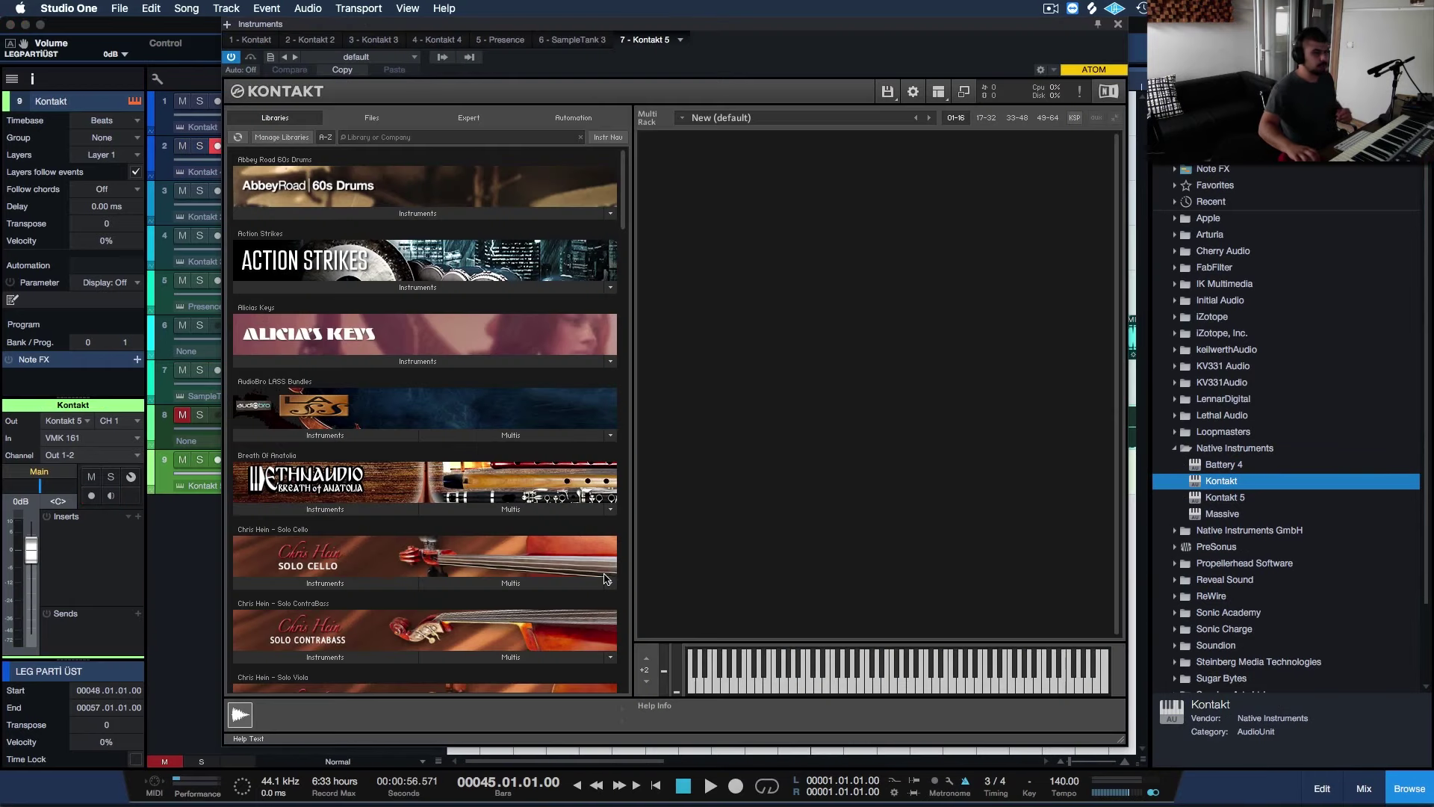
click(1394, 782)
Look through Kontakt's installed sound libraries for a suitable solo or ethnic instrument
scroll(307, 369, down, 6)
scroll(307, 369, down, 10)
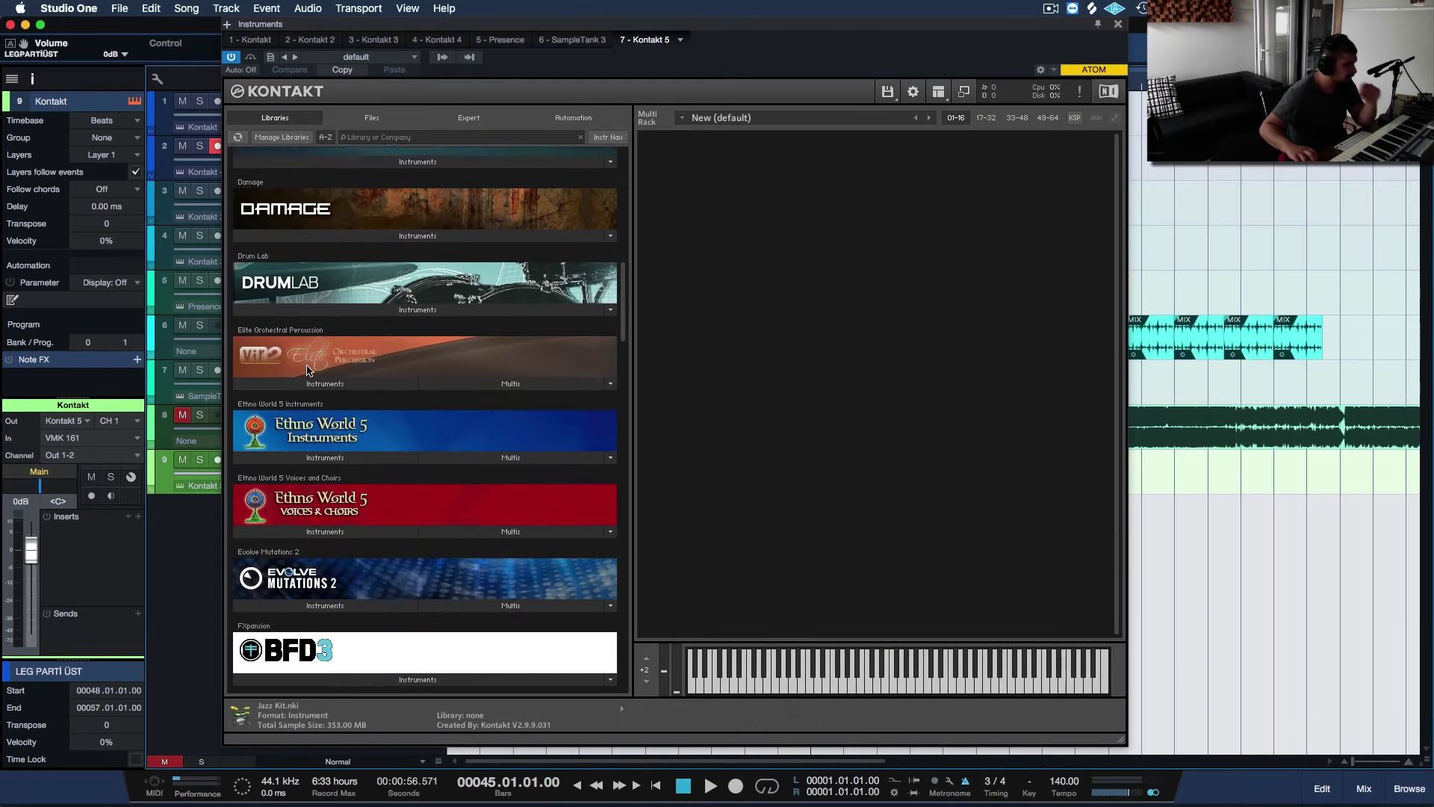
scroll(307, 369, down, 5)
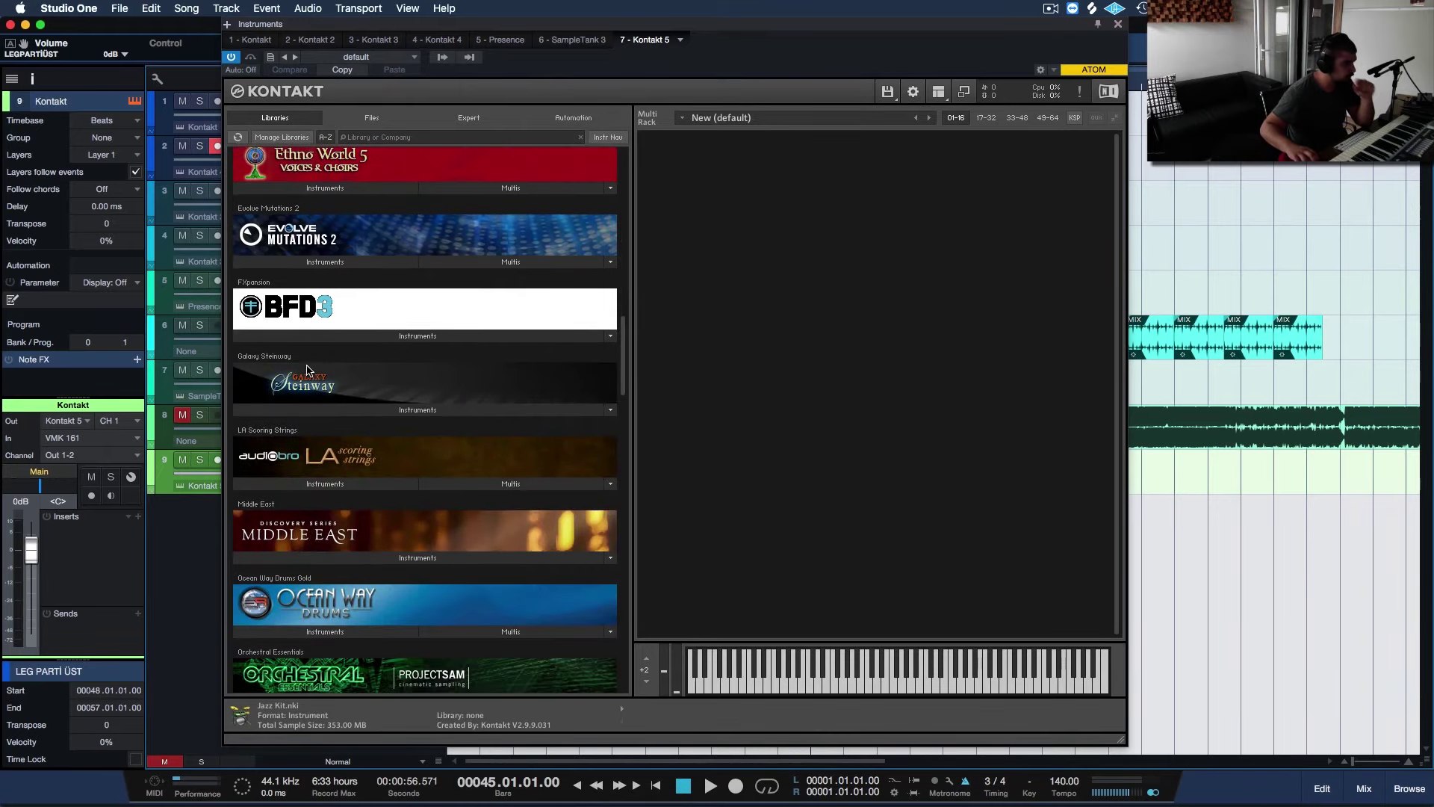
scroll(307, 369, down, 4)
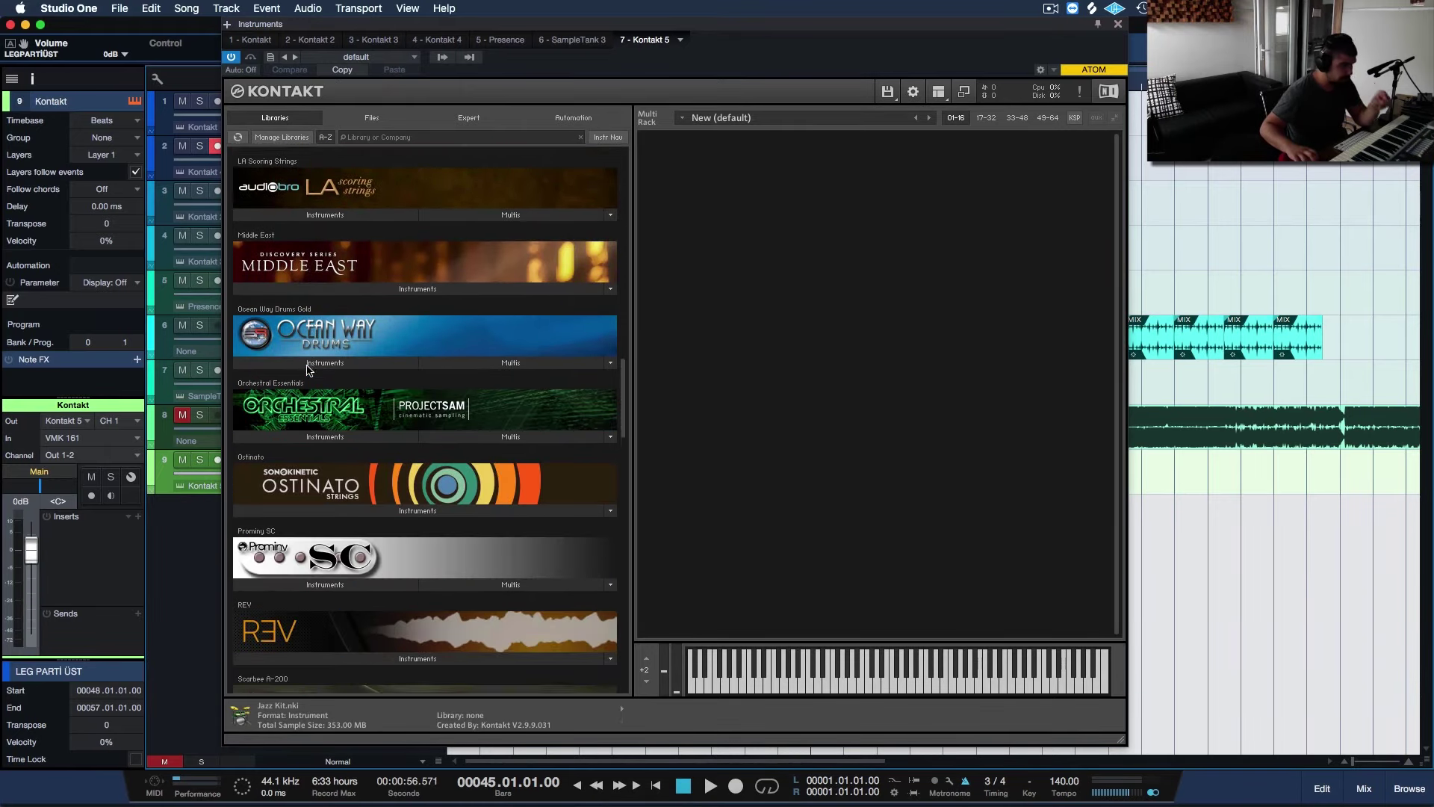
scroll(307, 369, down, 6)
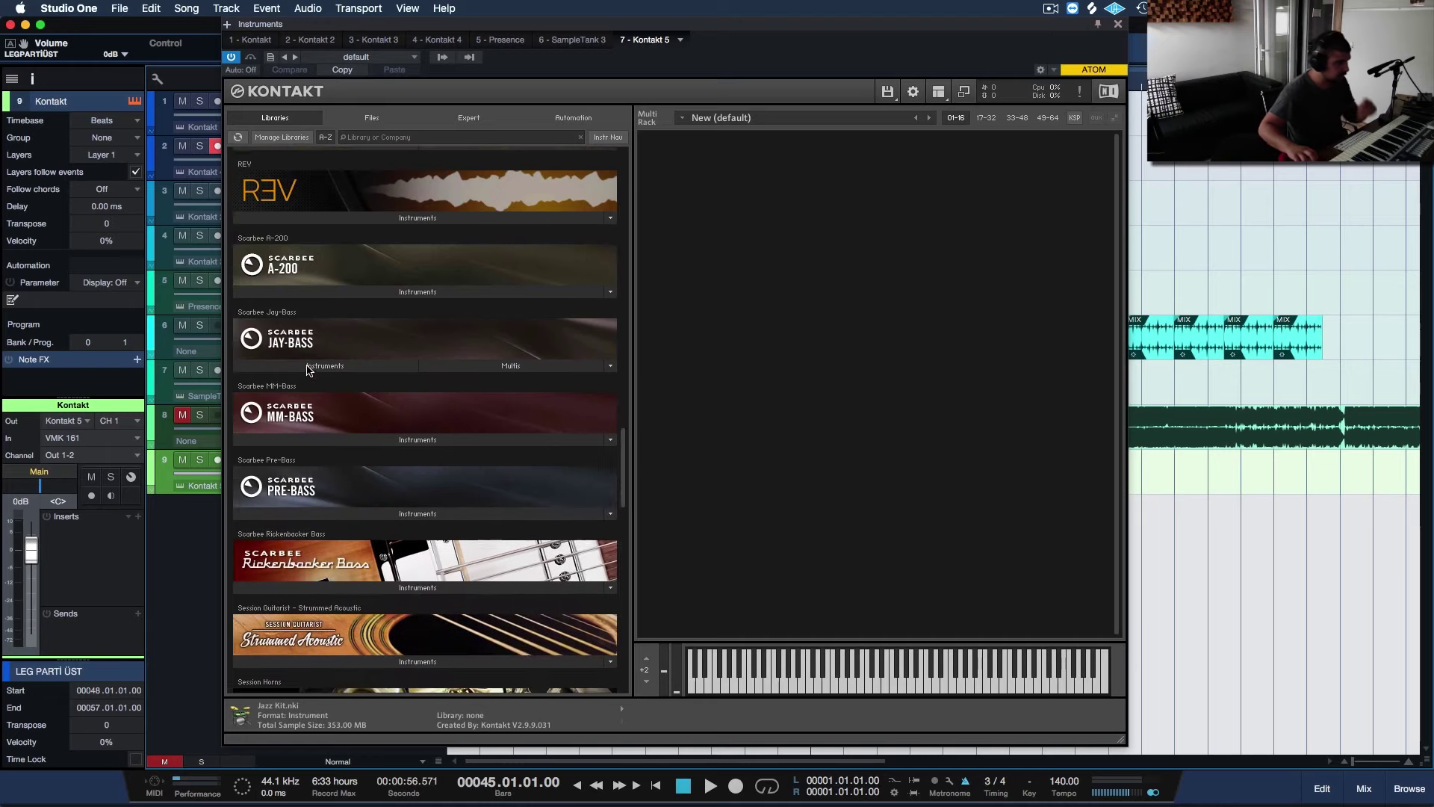
scroll(307, 369, down, 5)
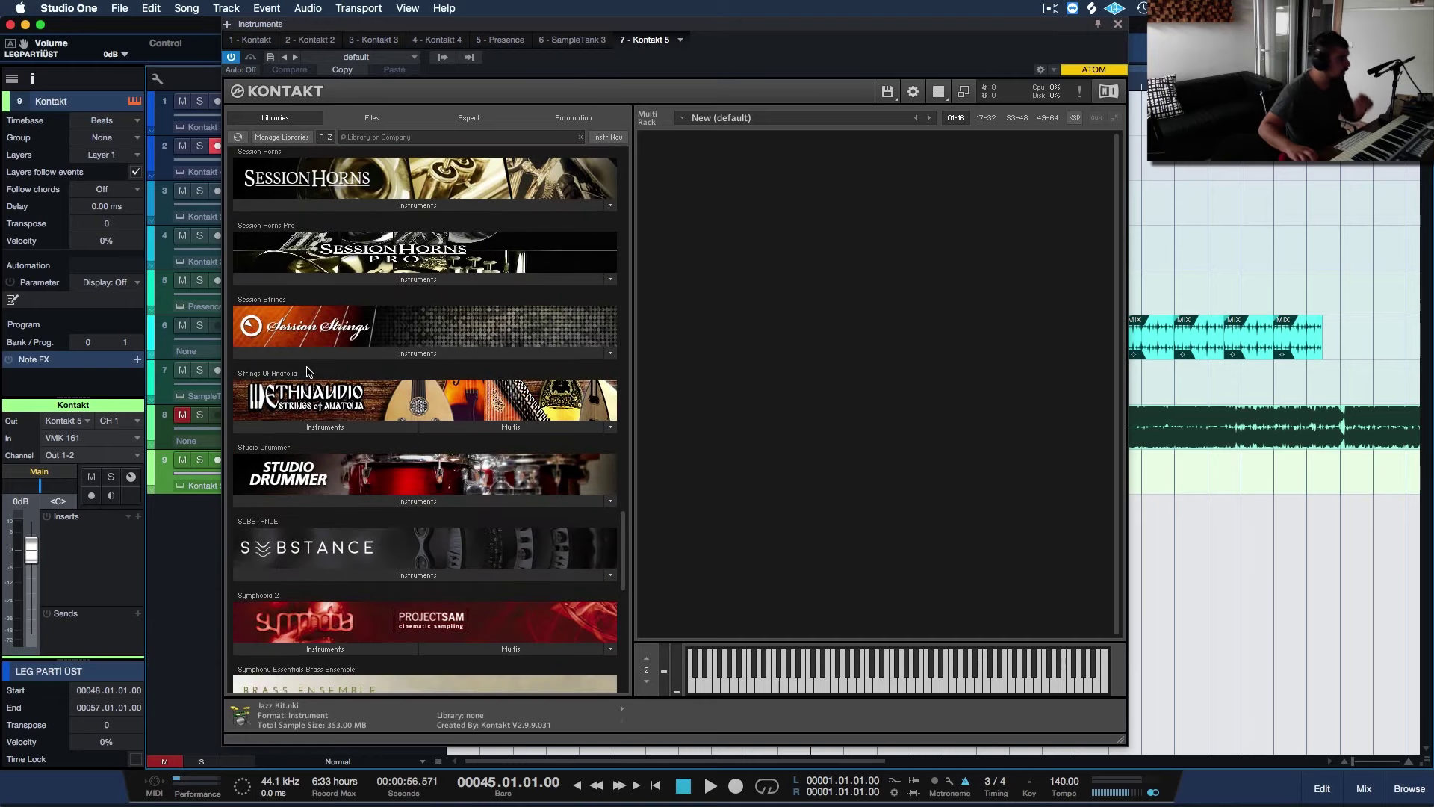
scroll(327, 378, down, 5)
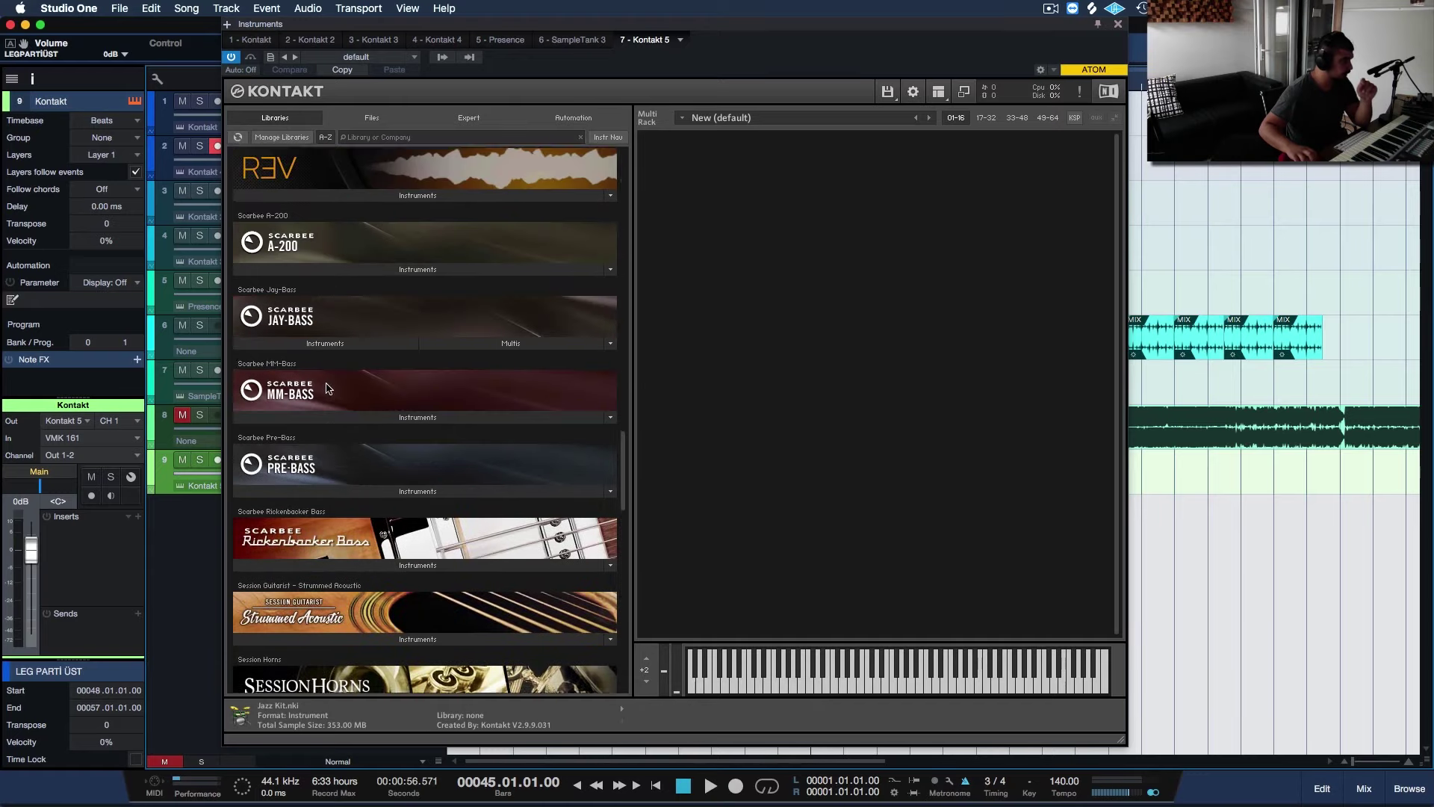
scroll(327, 388, up, 6)
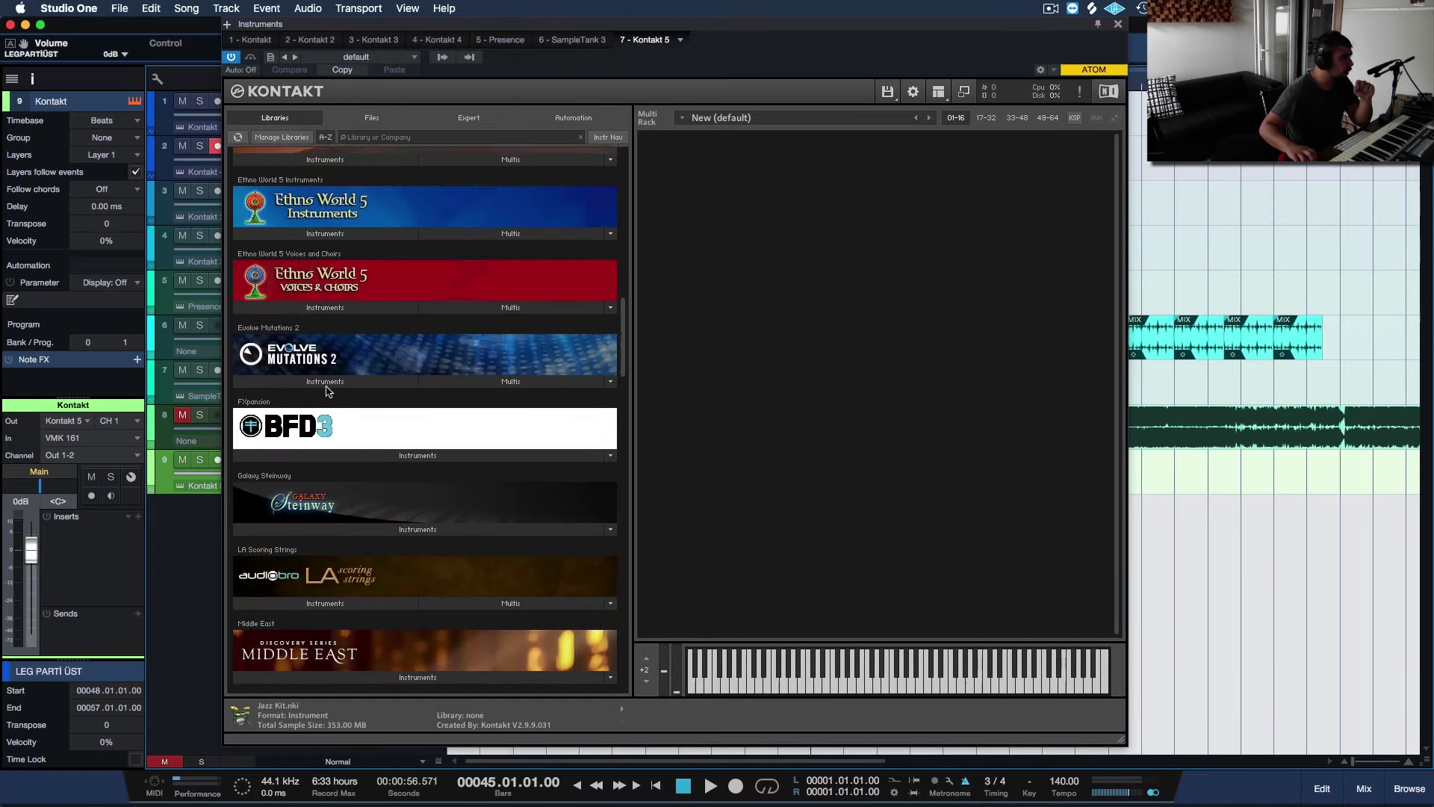
scroll(326, 391, up, 7)
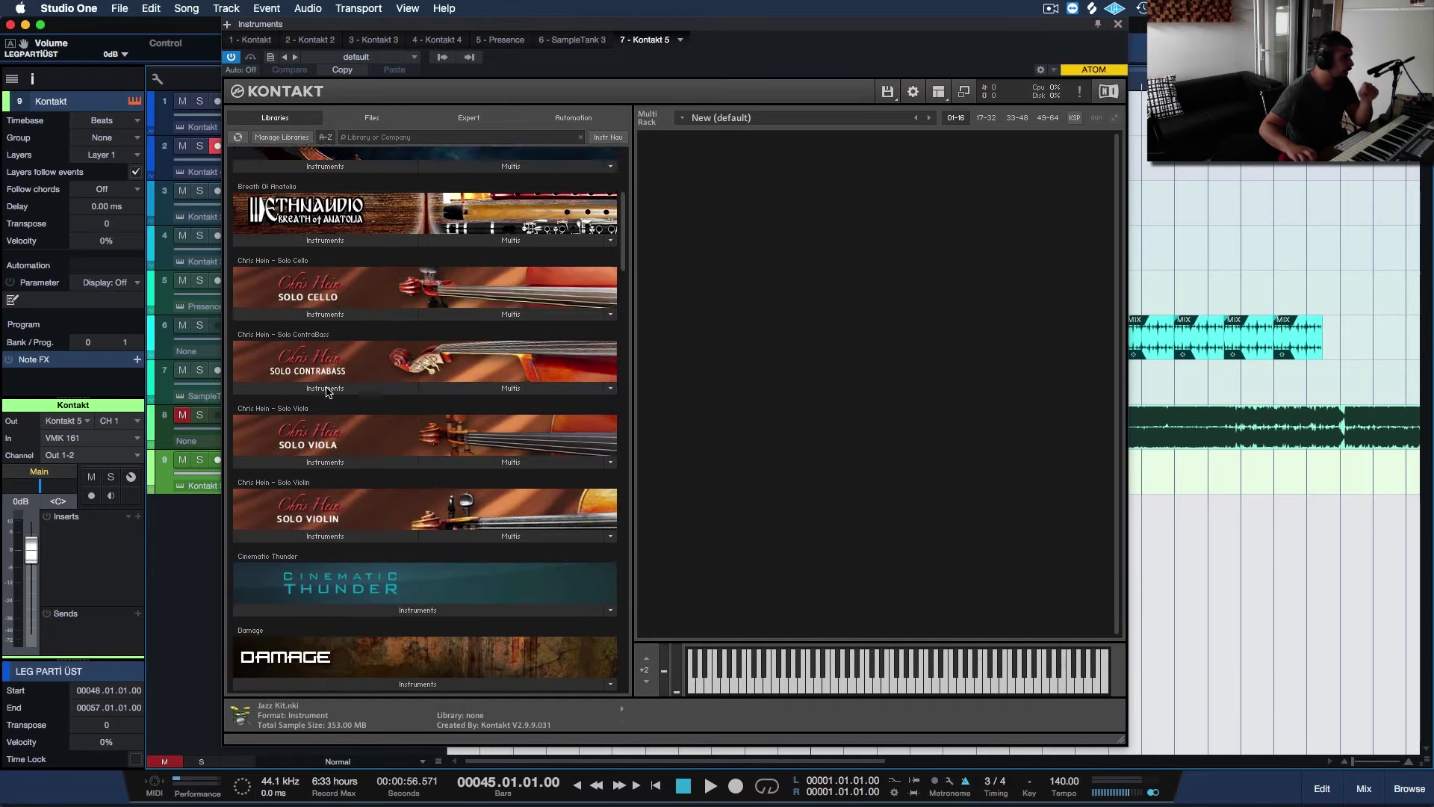
scroll(326, 392, up, 1)
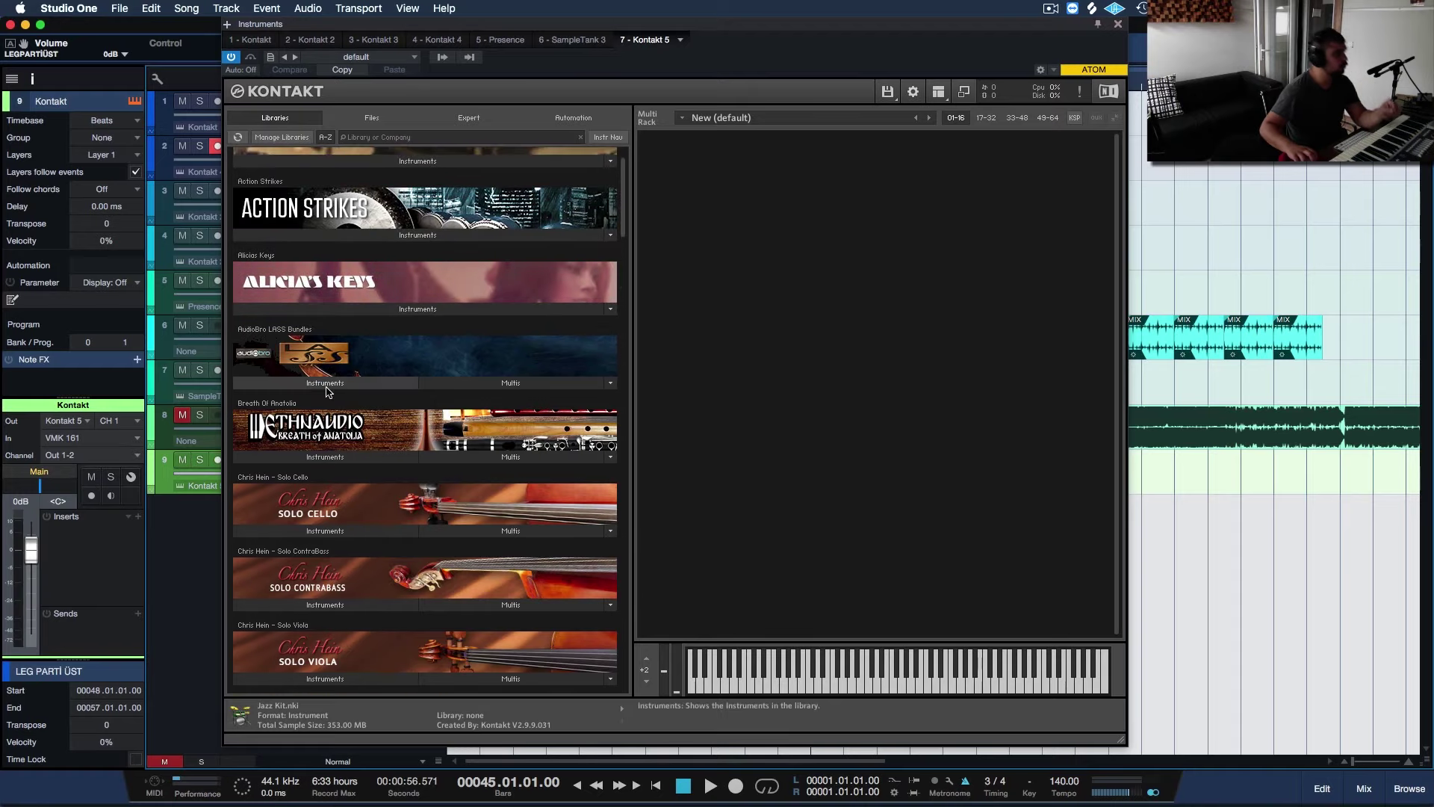
scroll(326, 391, up, 1)
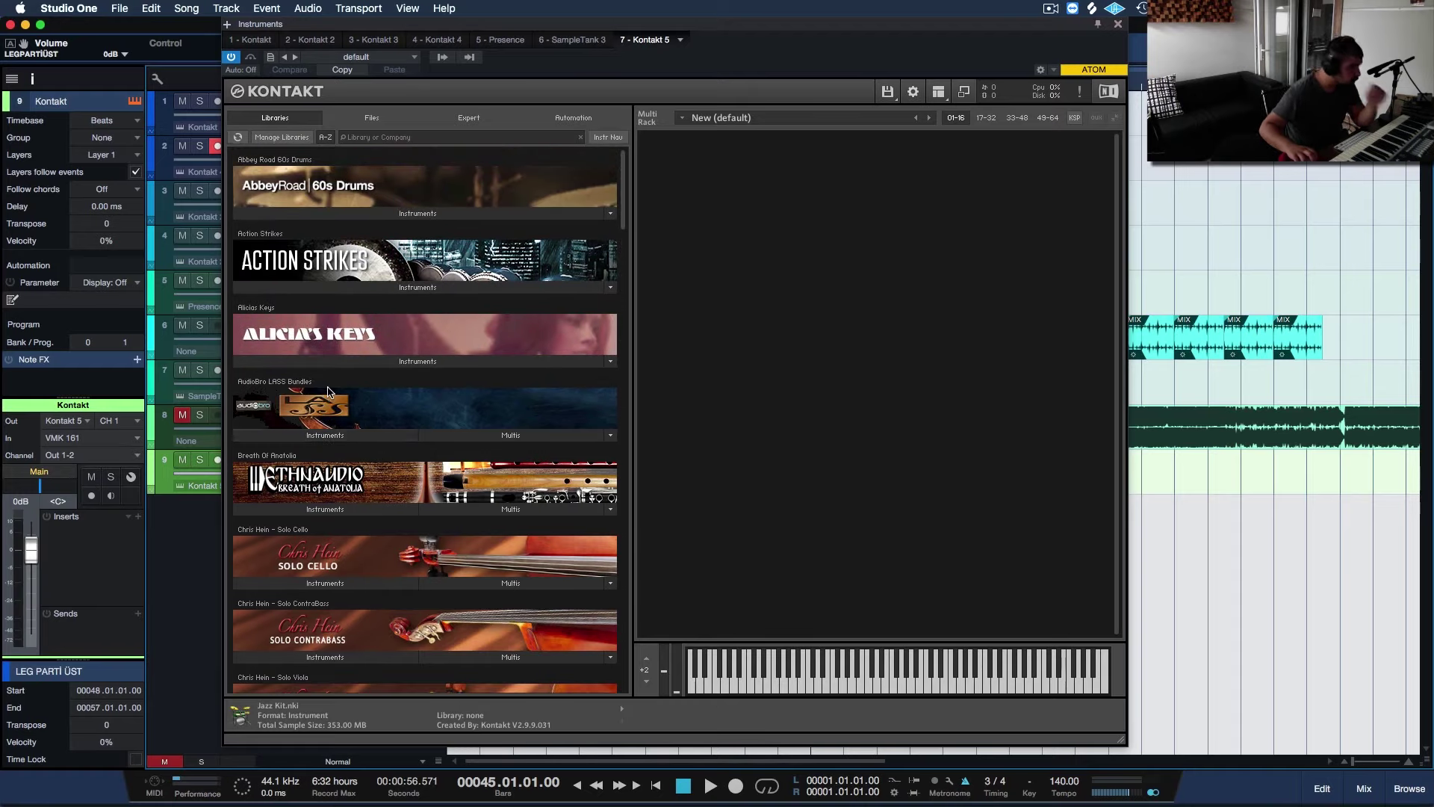
Examine the instruments in the Breath Of Anatolia library and collapse its list again
scroll(329, 391, down, 3)
click(341, 352)
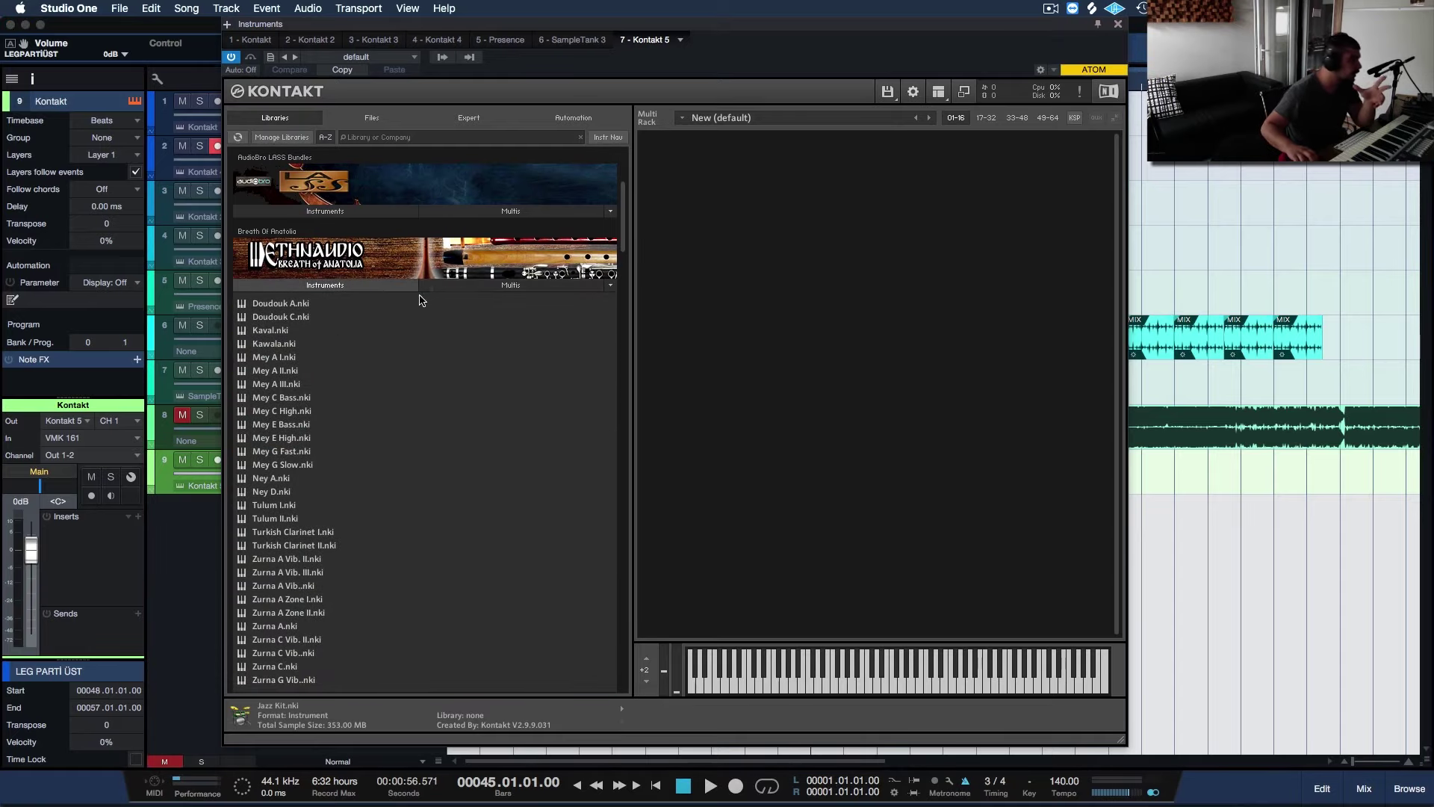
click(395, 290)
scroll(395, 291, up, 4)
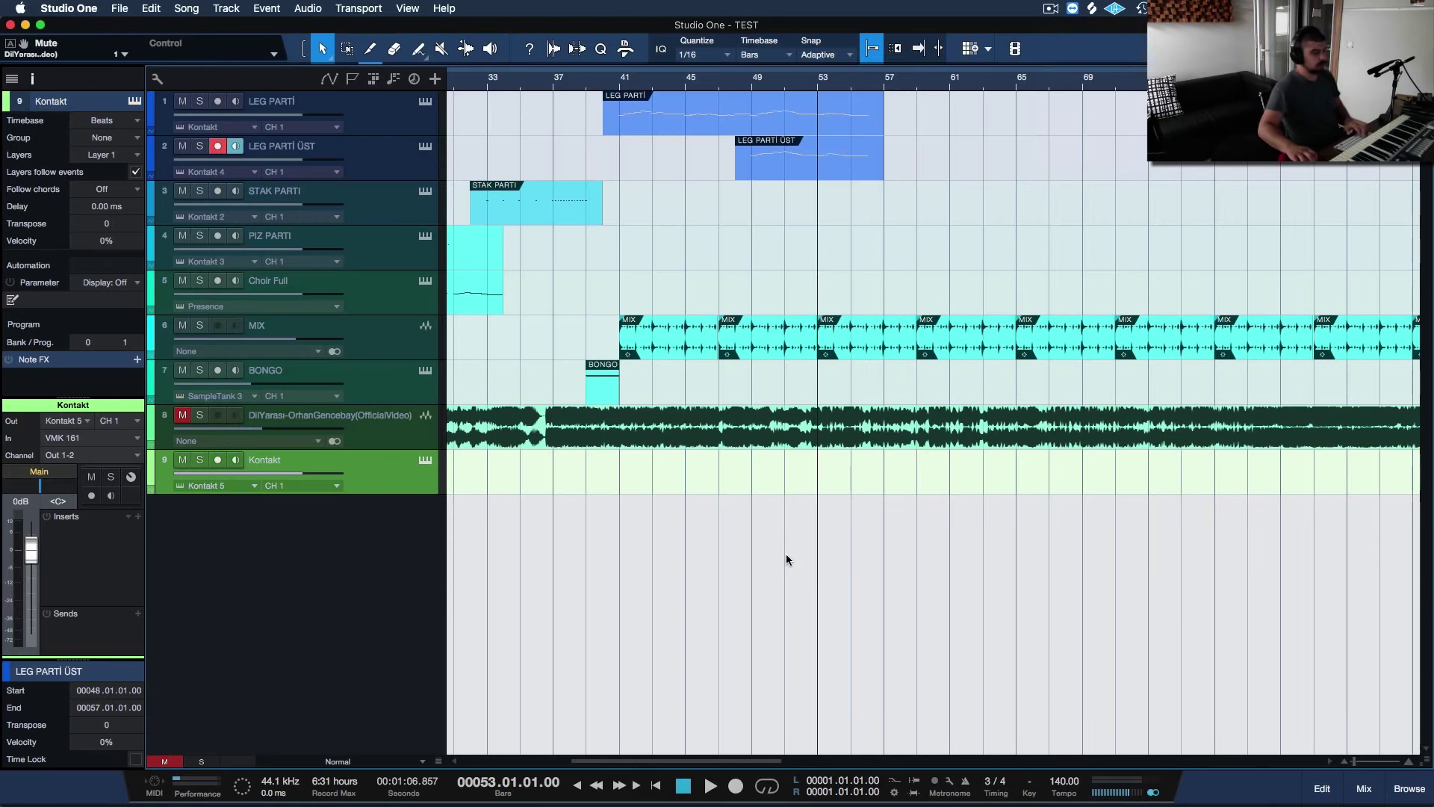
key(w)
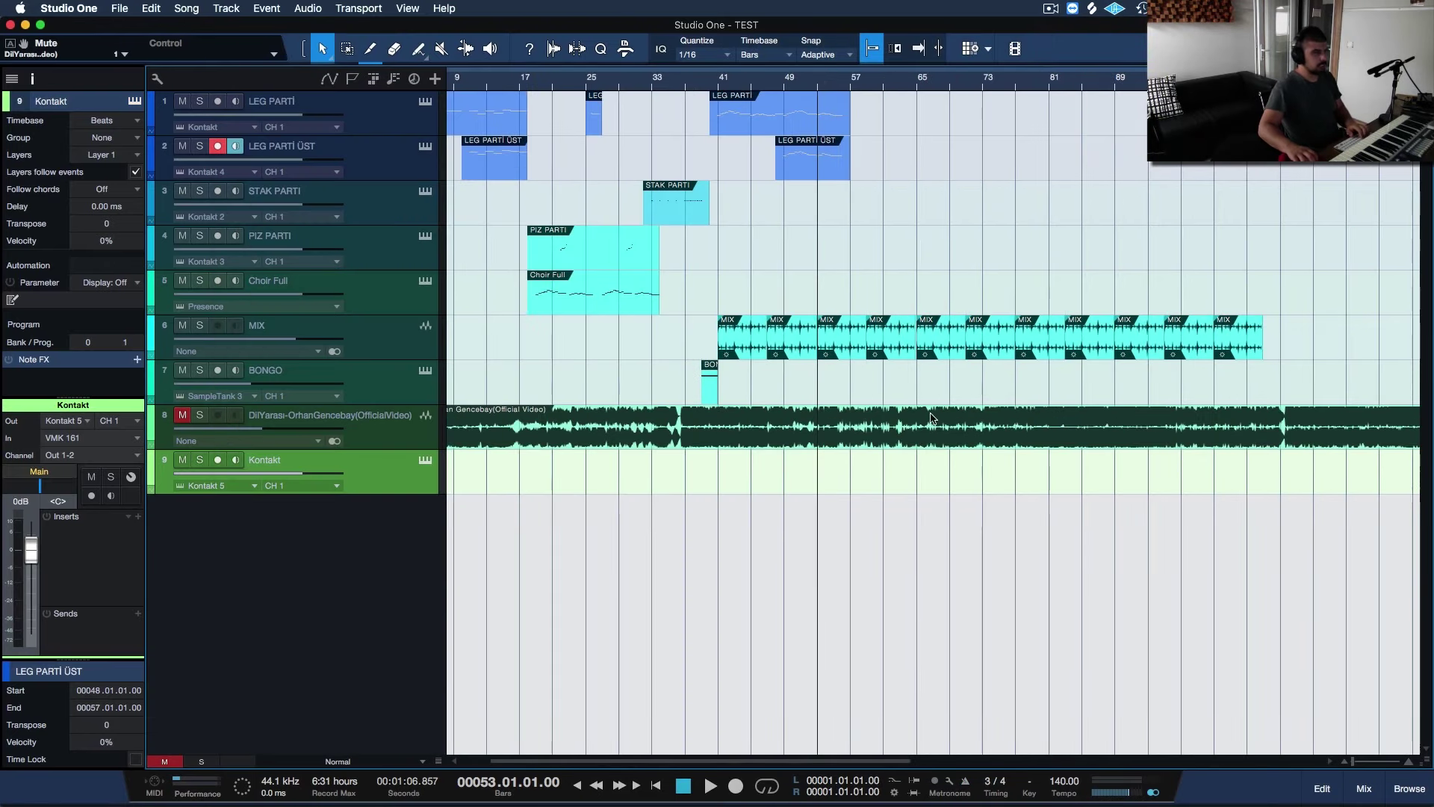
key(super+z)
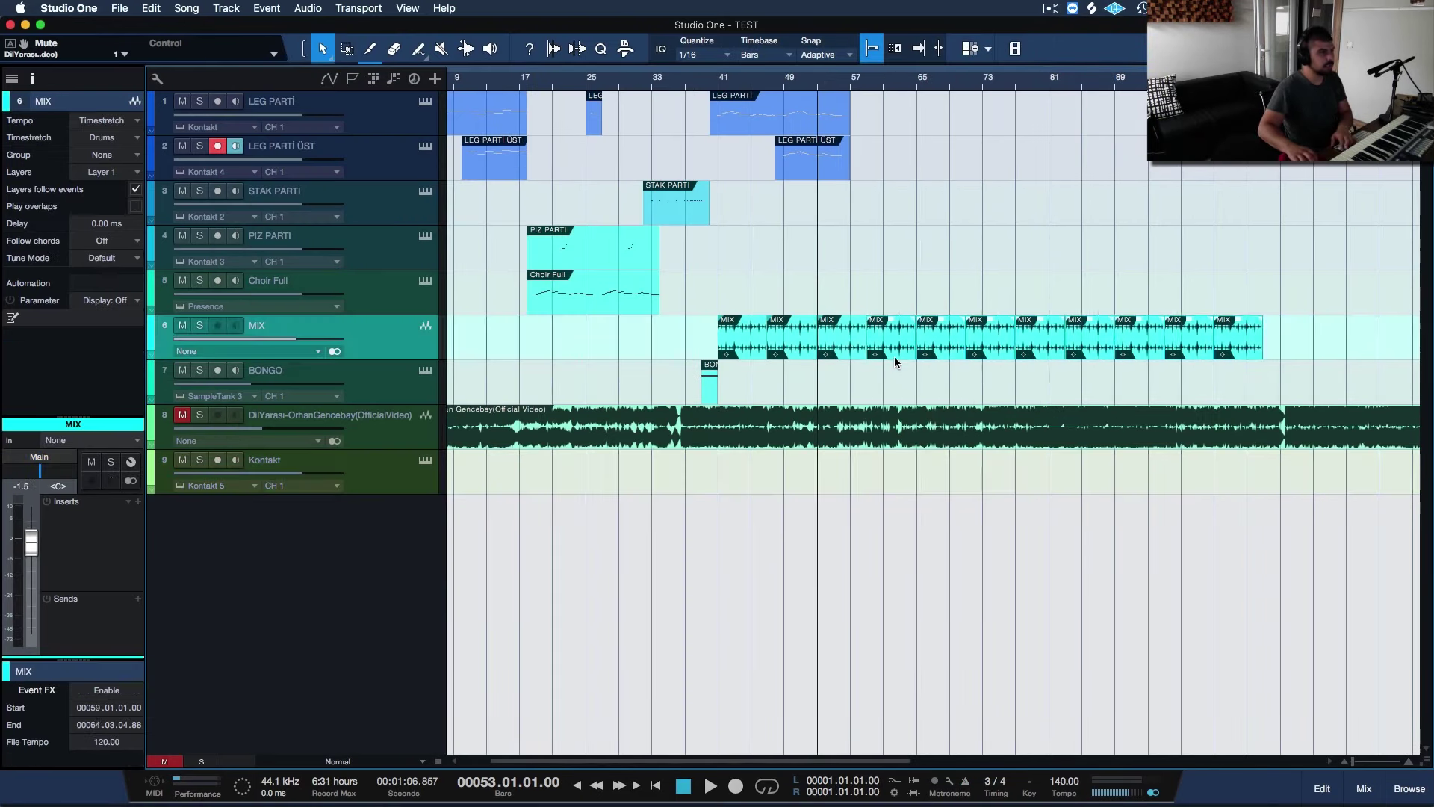
Undo the extra MIX loop copies beyond bar 58 and disarm recording on LEG PARTİ ÜST
key(super+z)
key(e)
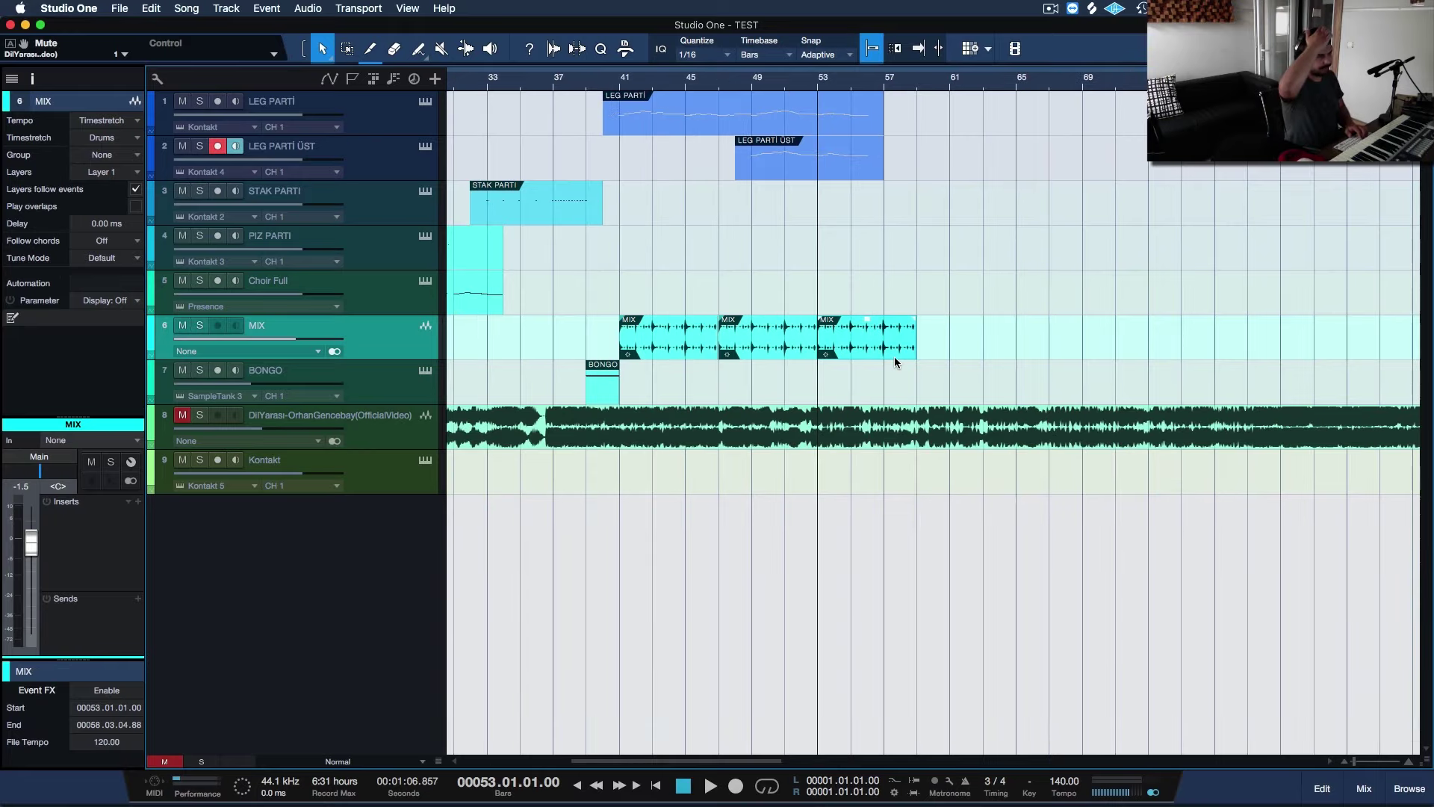
key(w)
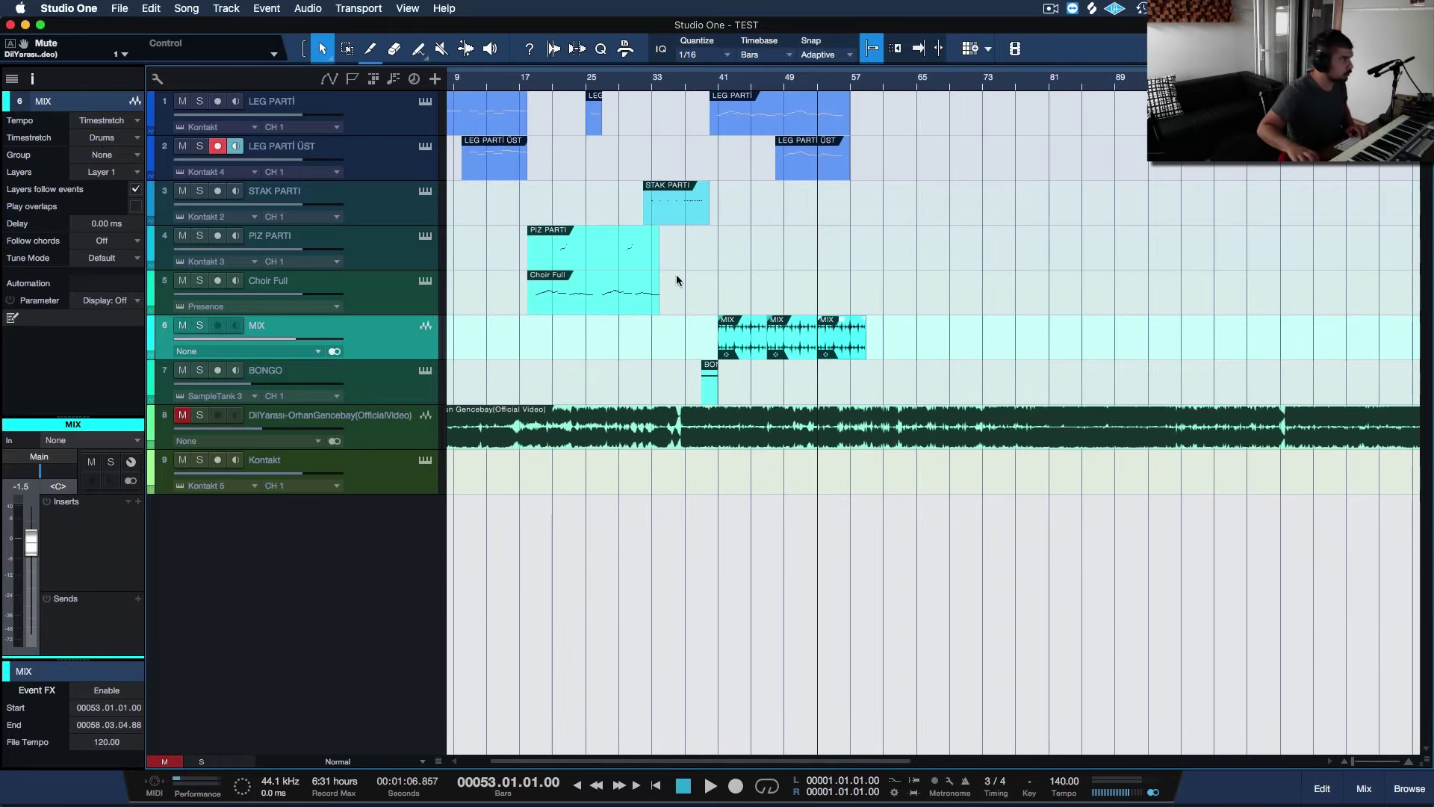
click(223, 154)
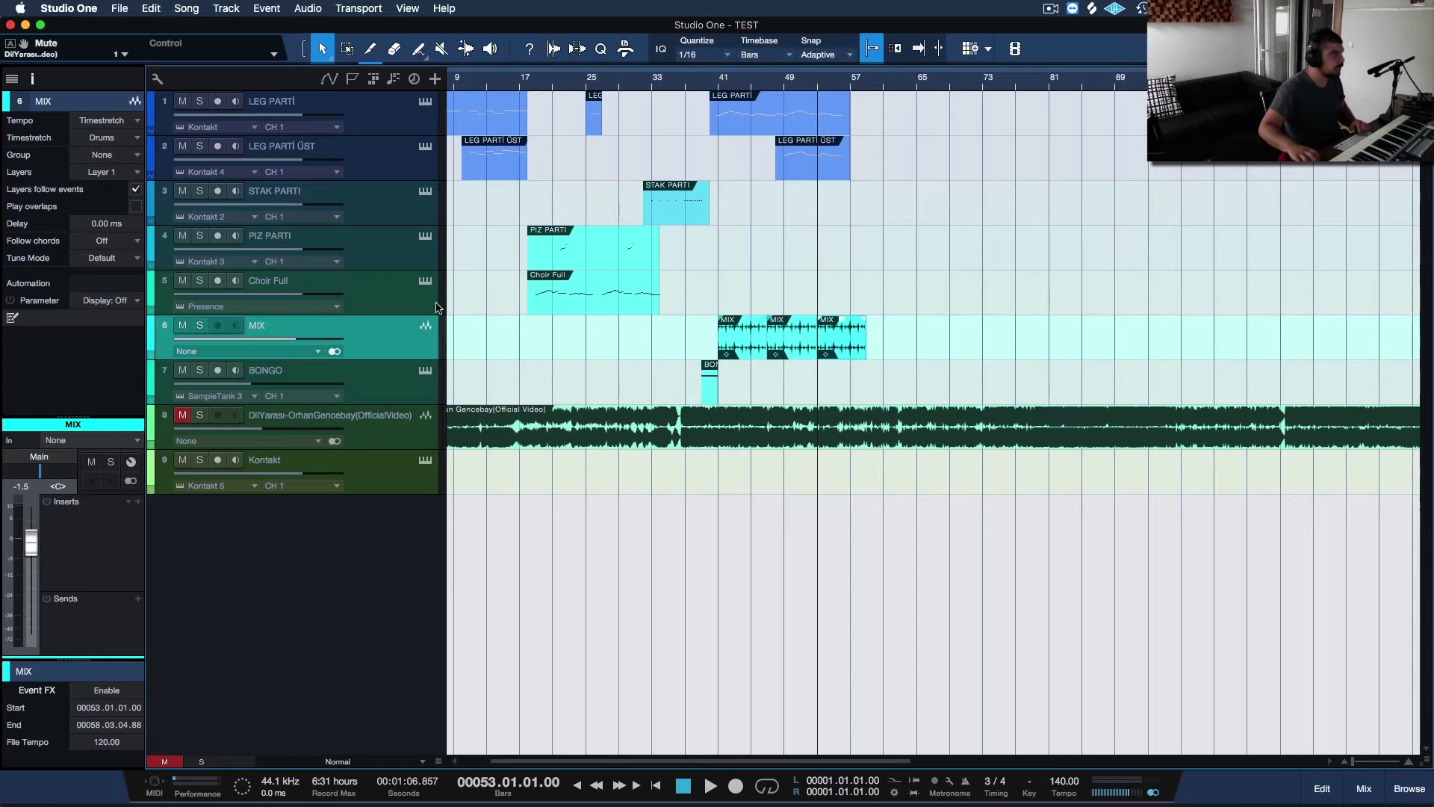
key(w)
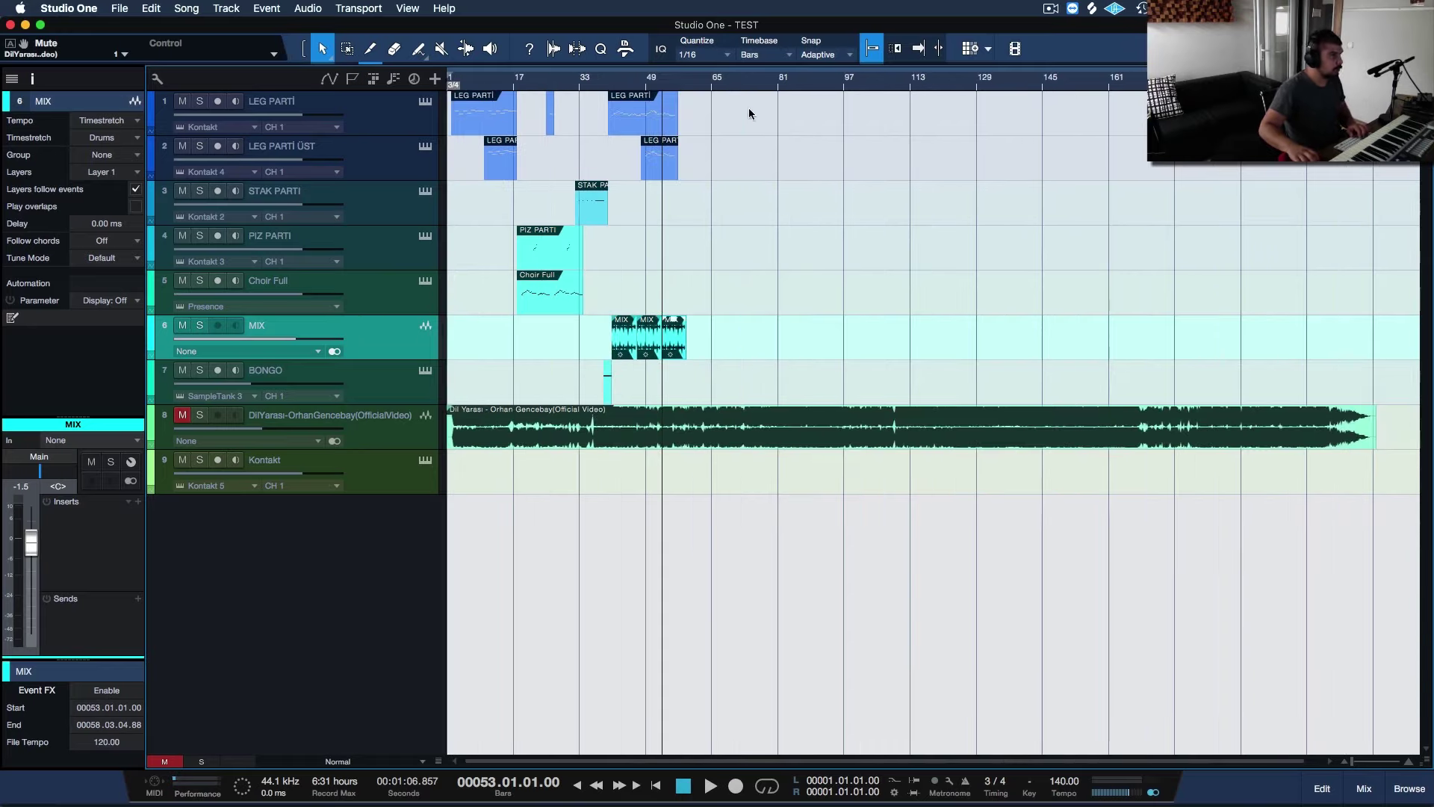
drag(748, 108, 561, 176)
click(643, 251)
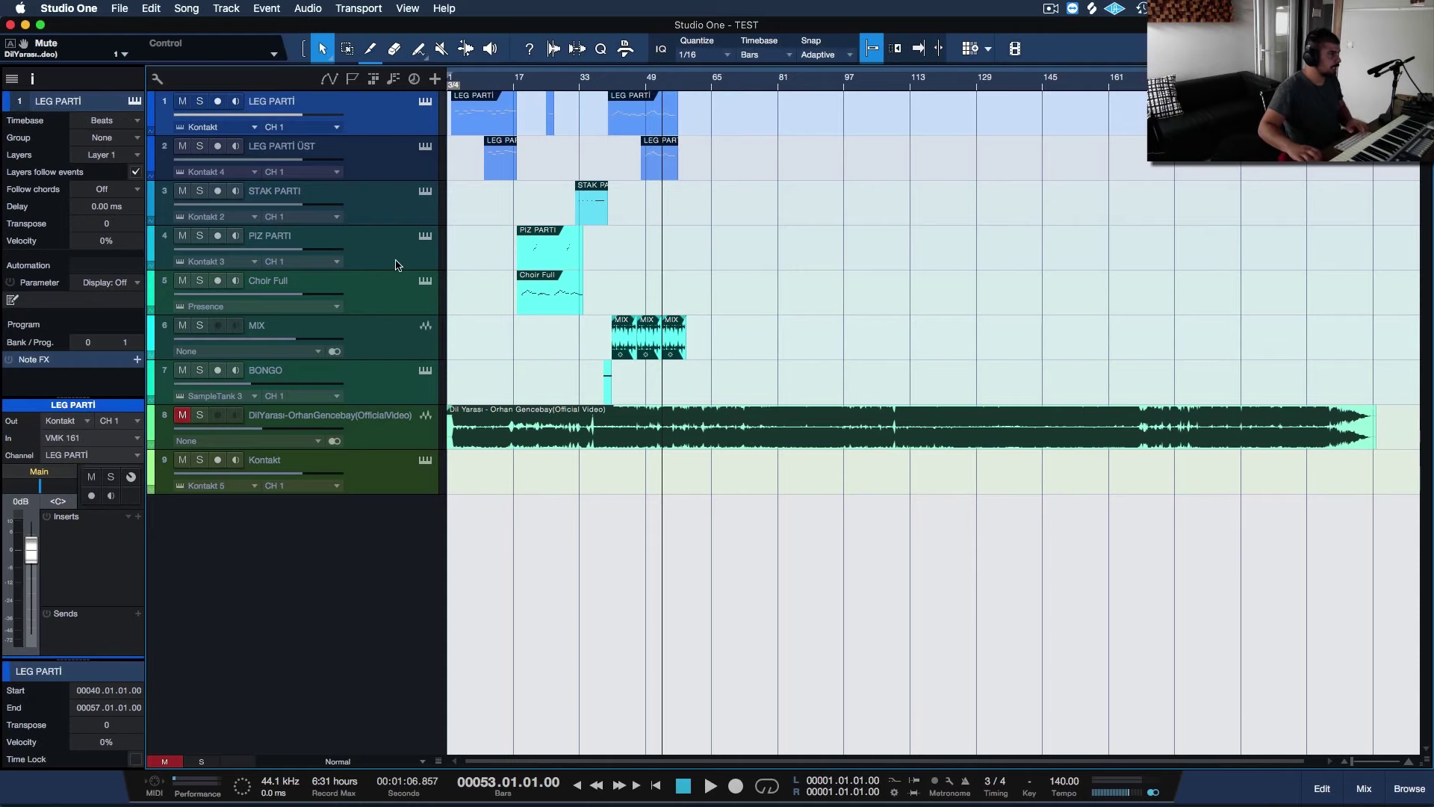
Add an FX channel to the mixer and name it KEMAN FX
key(F3)
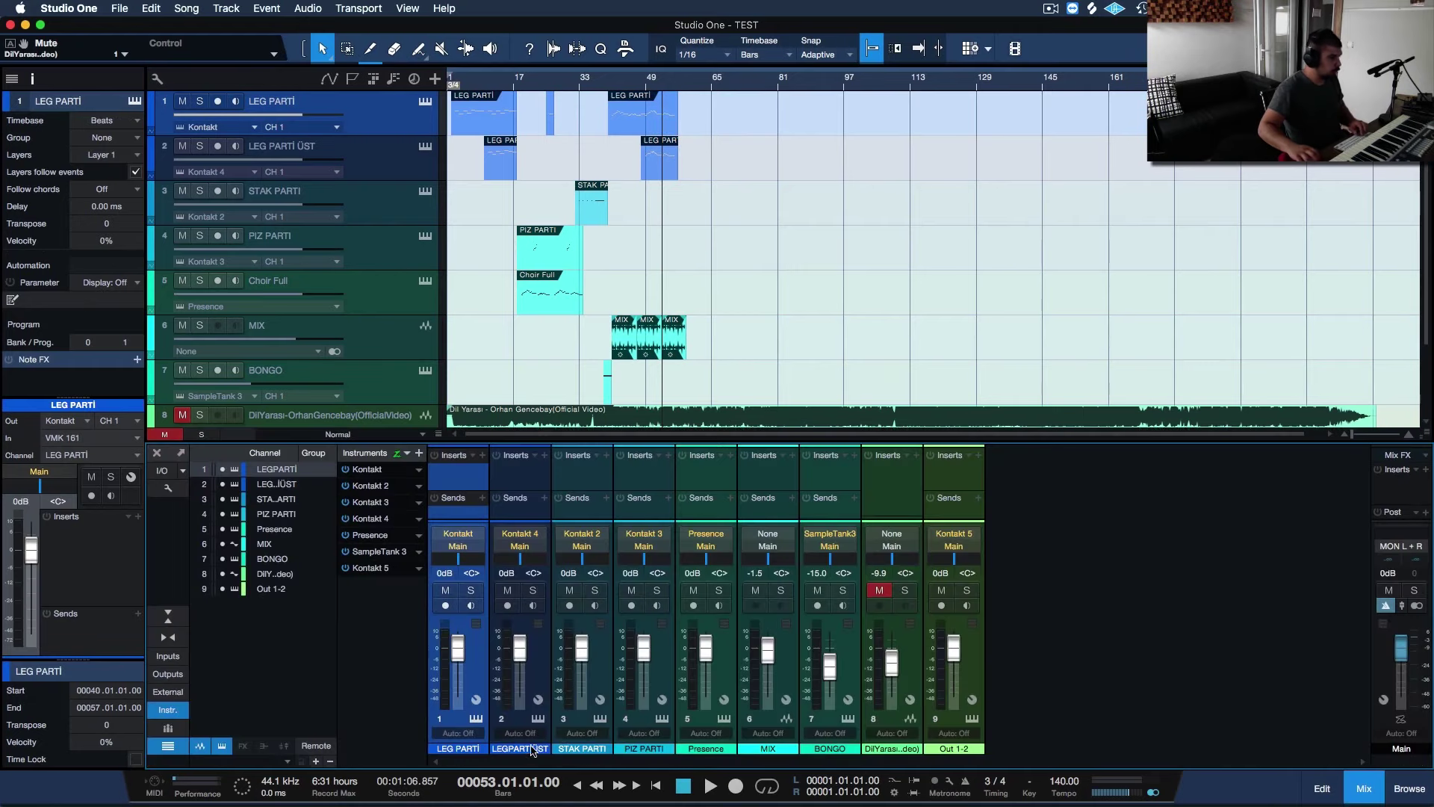
right_click(667, 678)
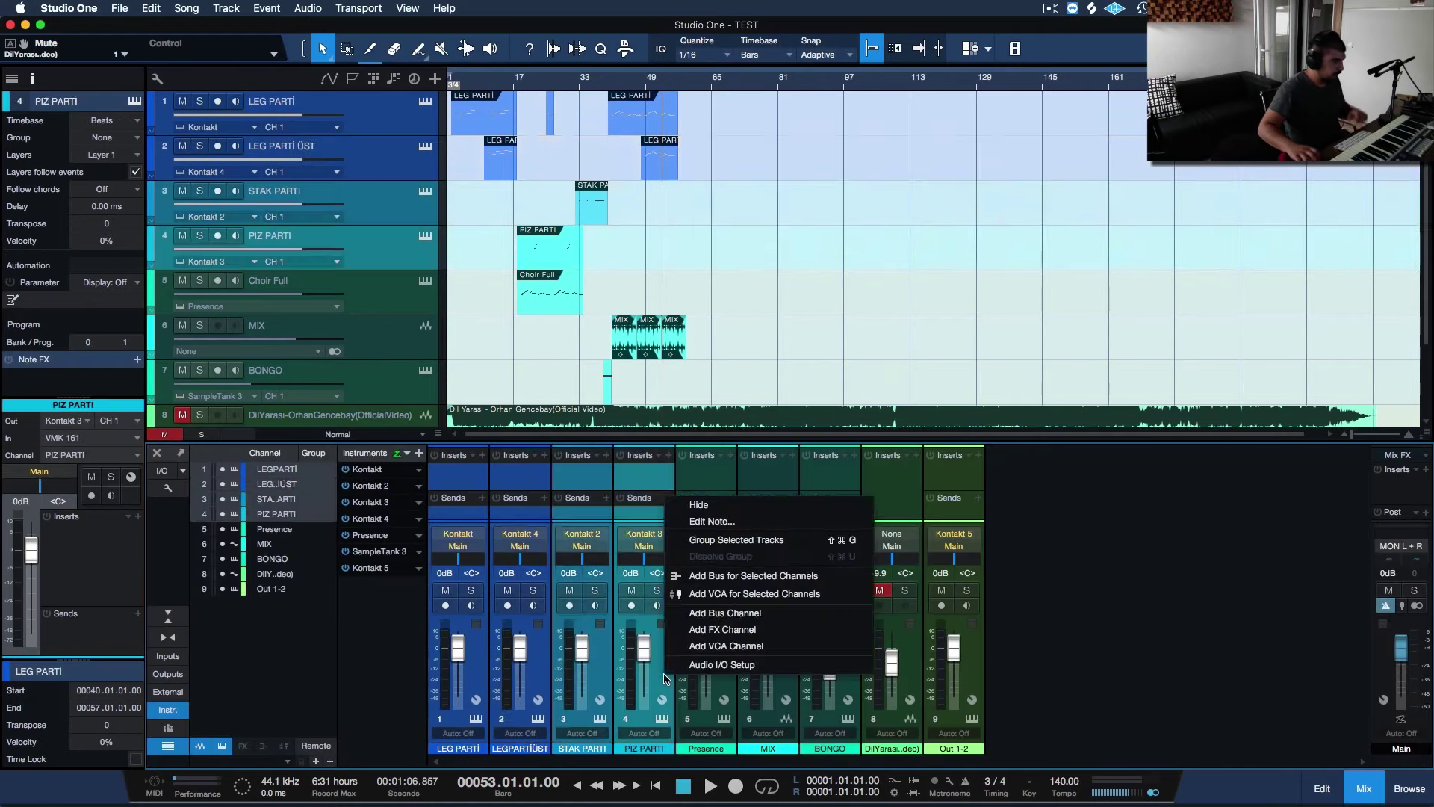
click(769, 632)
double_click(1026, 750)
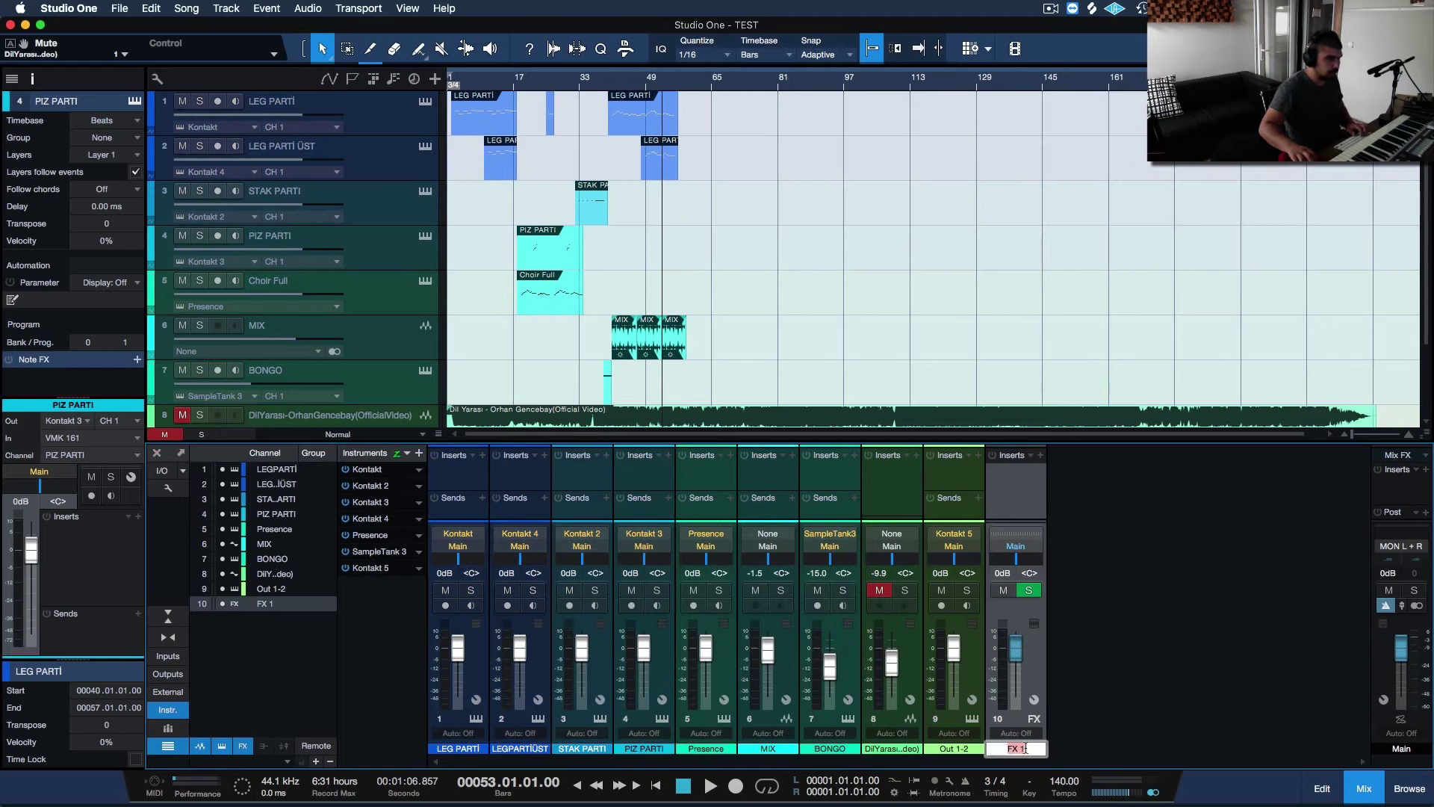
text(KEMAN FX)
key(Return)
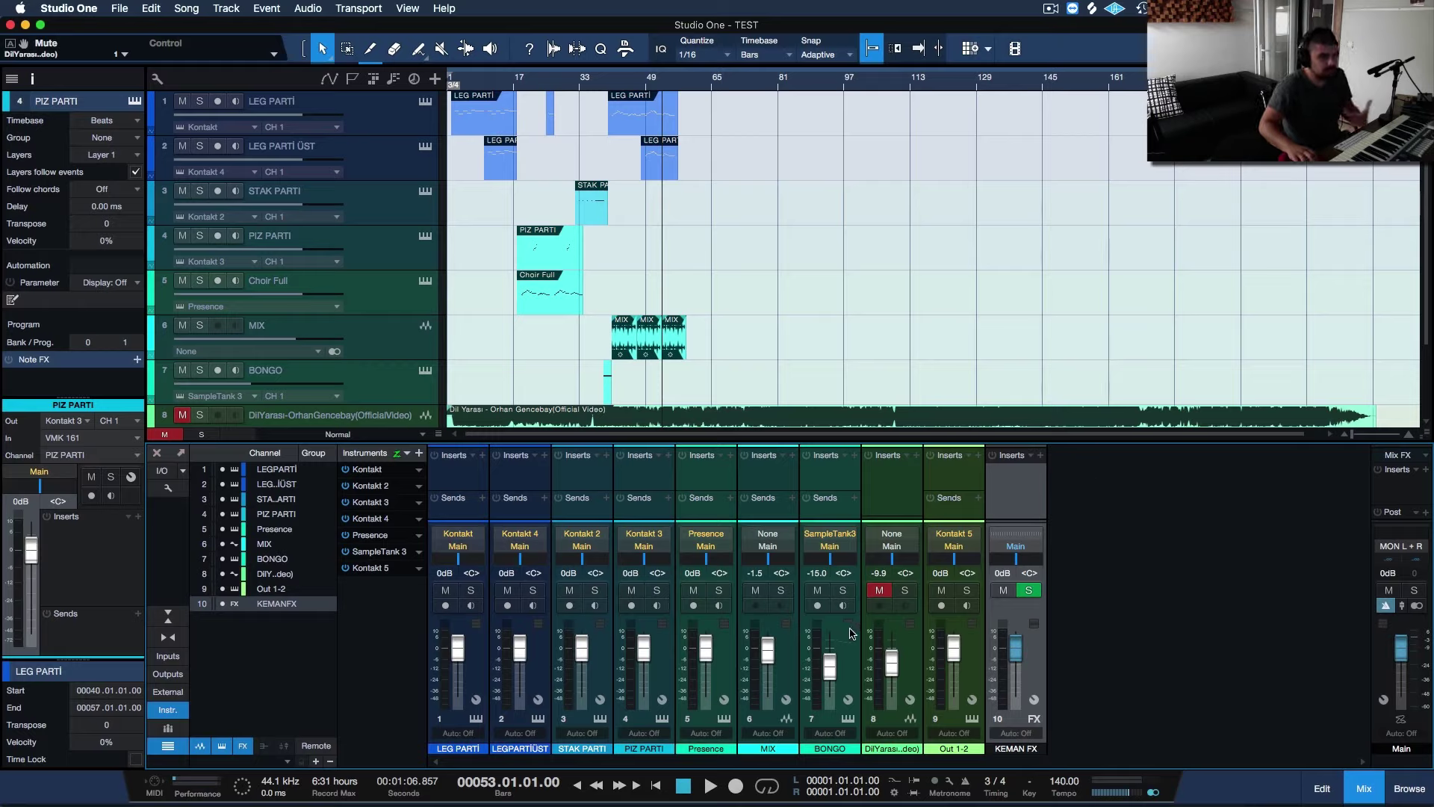
Insert the H-Delay Stereo plug-in on the KEMAN FX channel and enlarge the mixer to show more insert space
click(1041, 455)
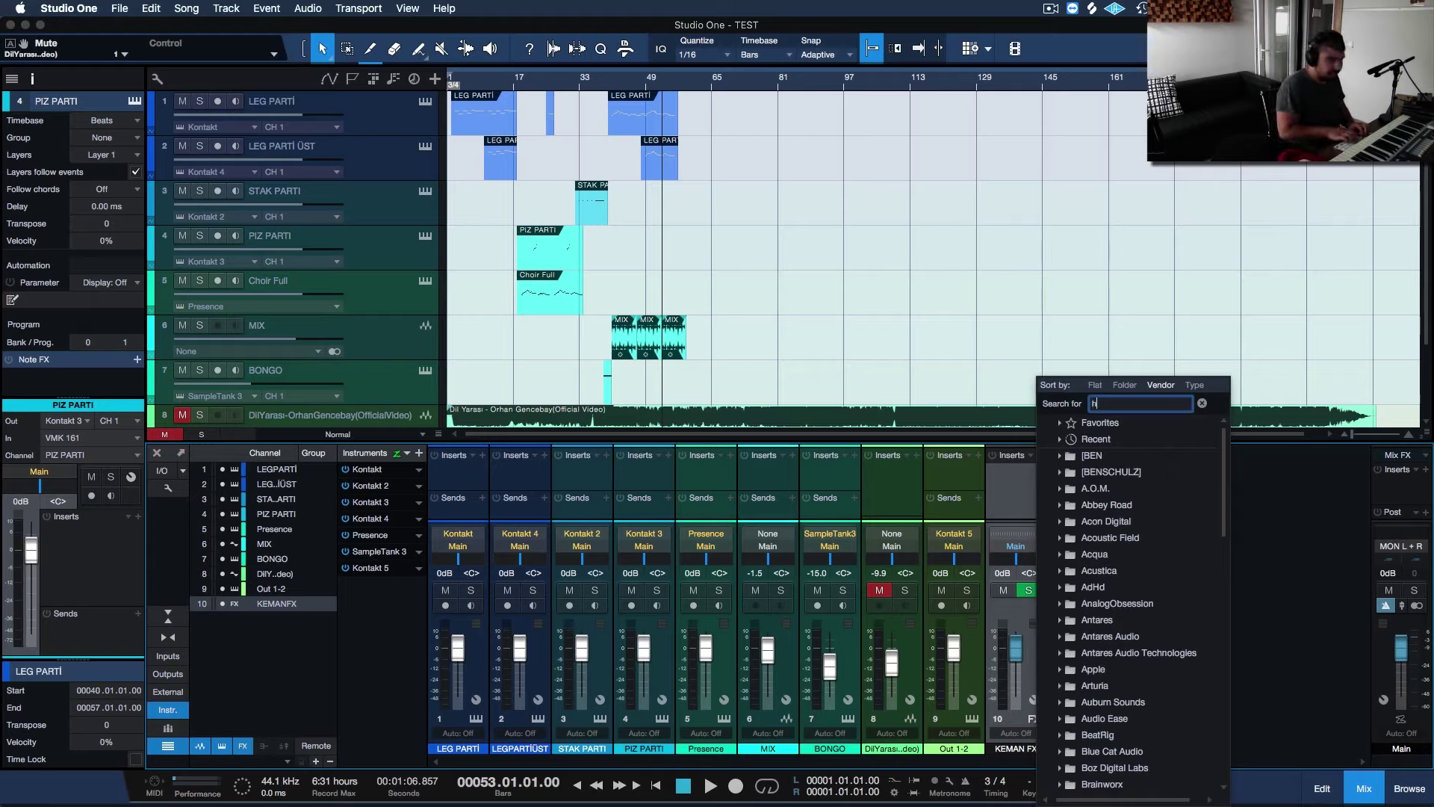
text(h)
key(BackSpace)
text(dela)
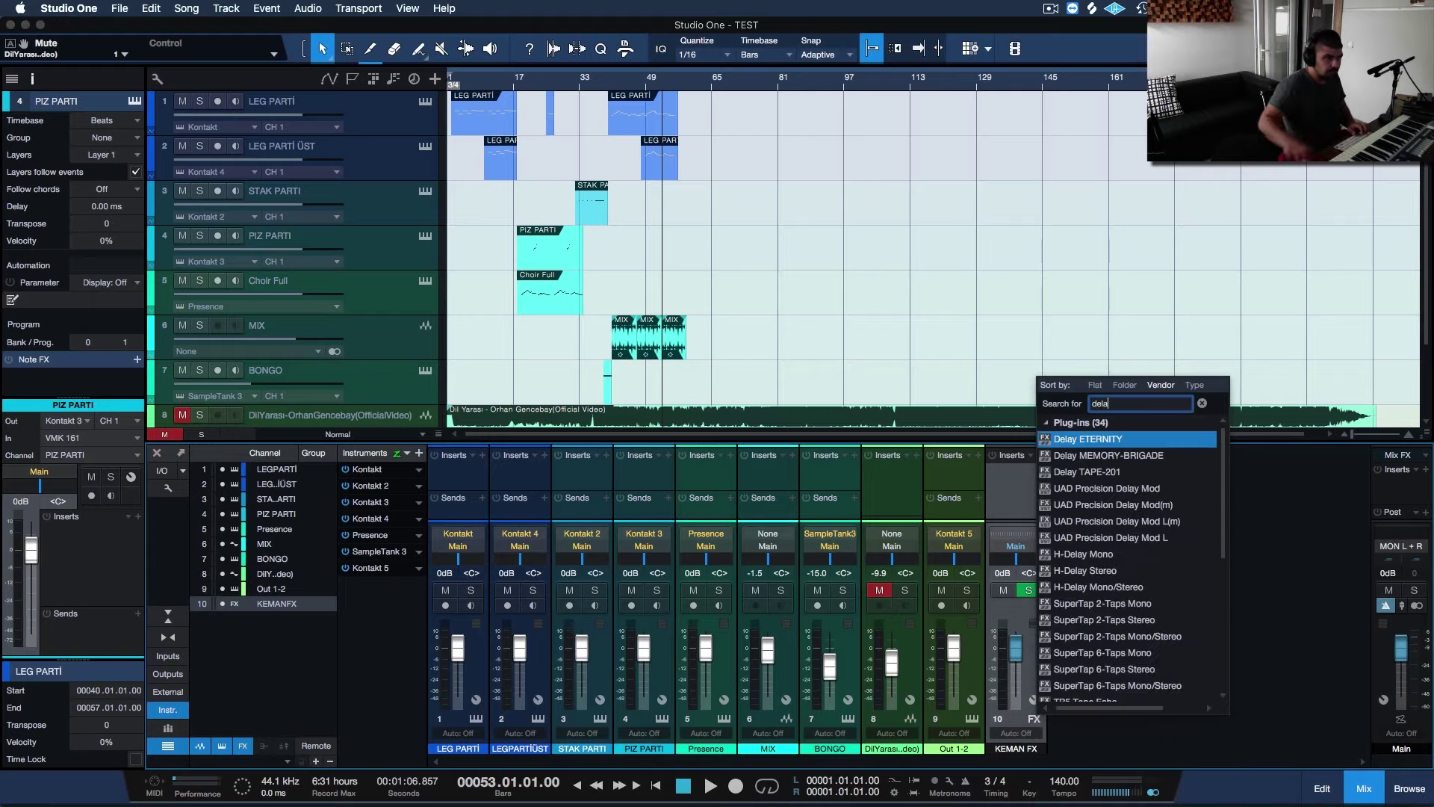
click(1131, 572)
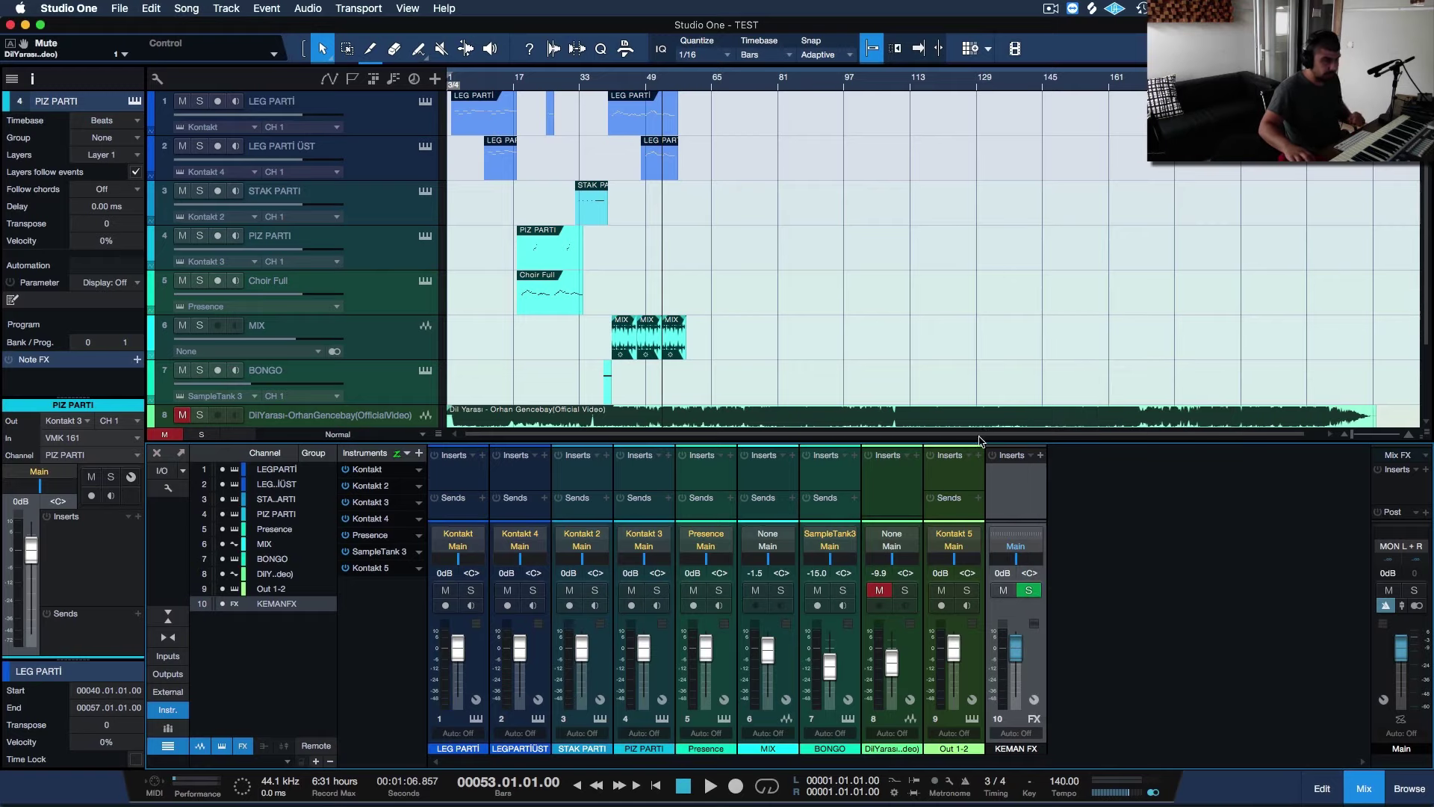
drag(926, 150, 1311, 81)
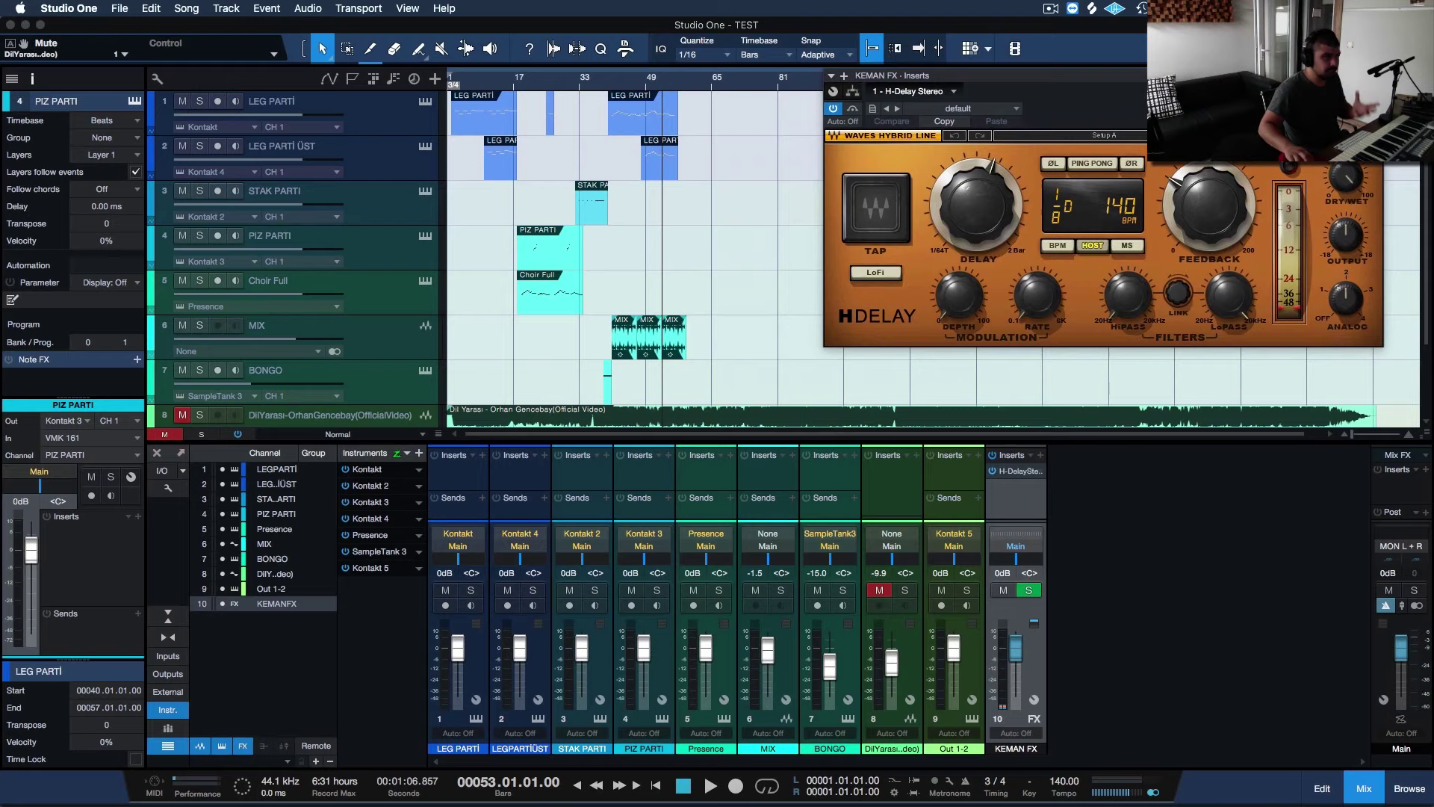
click(1063, 449)
drag(1066, 439, 1068, 334)
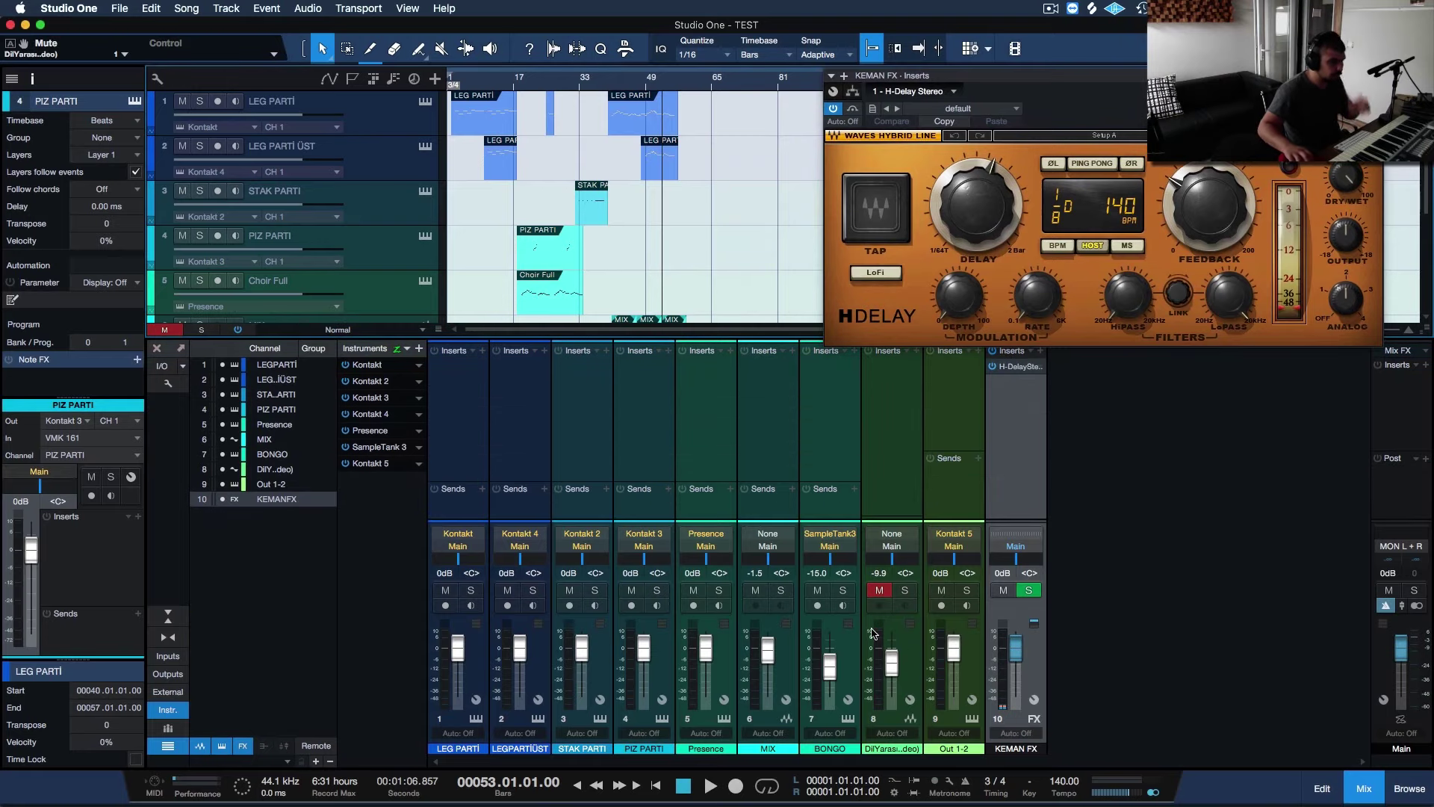
Add a send to KEMAN FX on the LEG PARTİ, LEG PARTİ ÜST, STAK PARTİ and PIZ PARTİ channels together
click(669, 687)
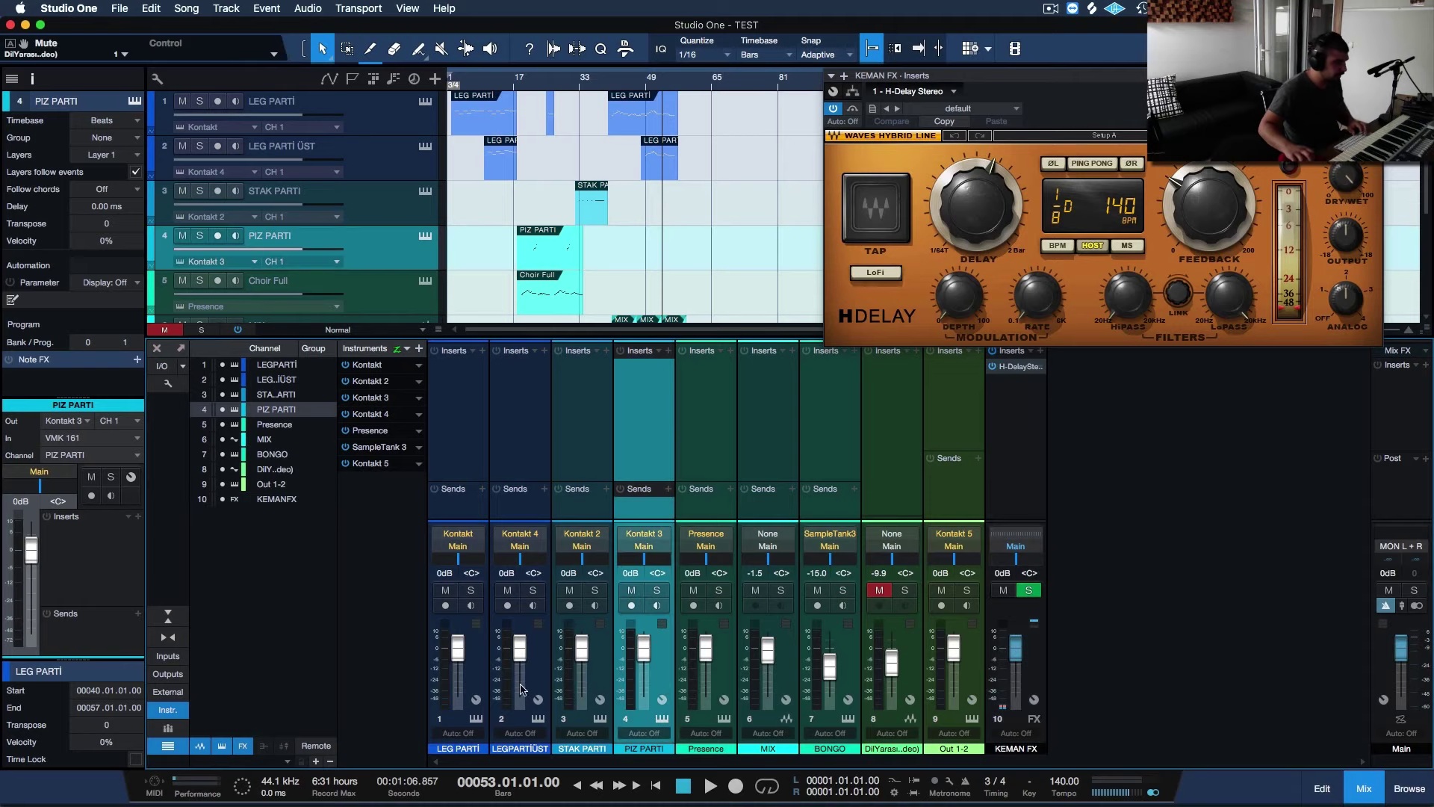
shift+click(484, 678)
click(482, 489)
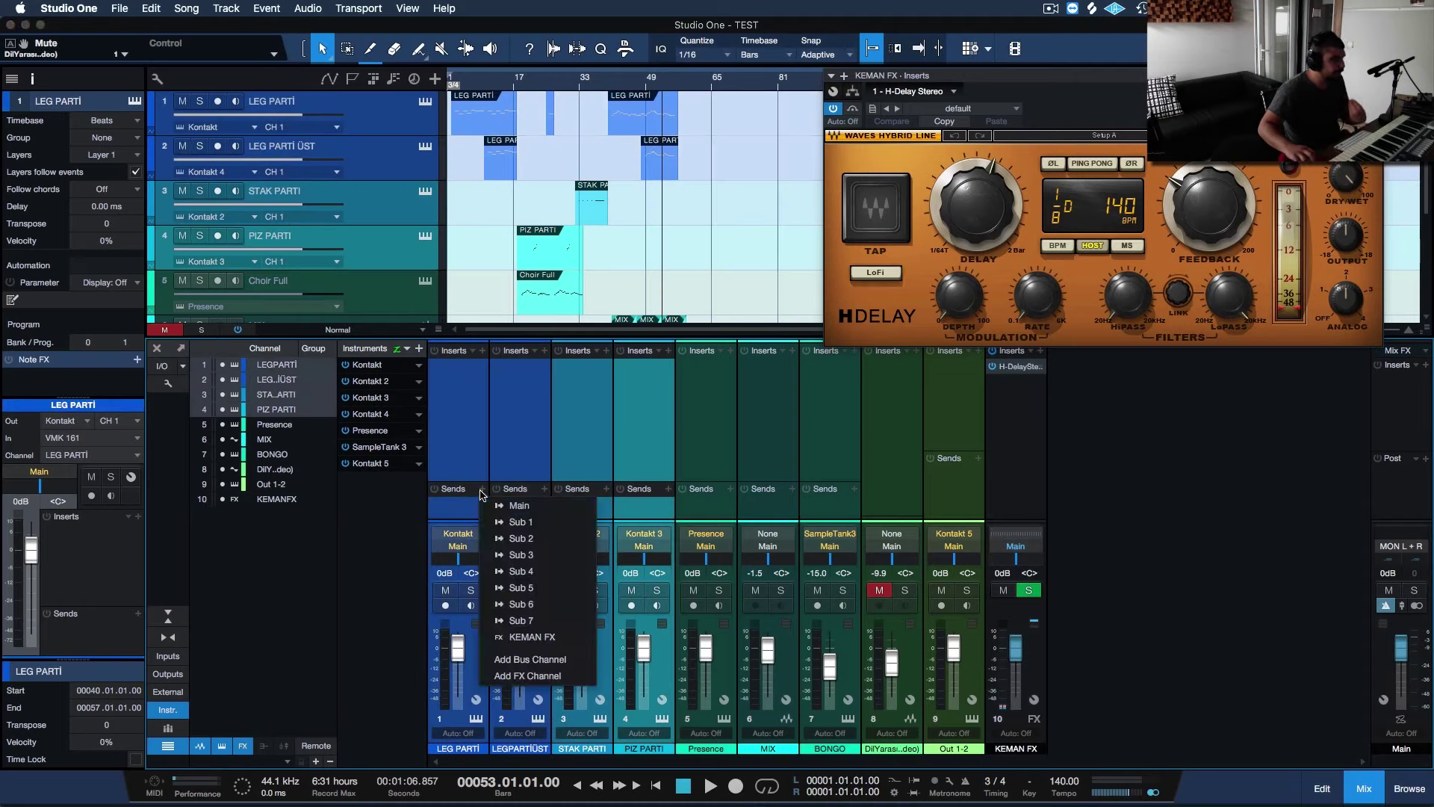
click(514, 633)
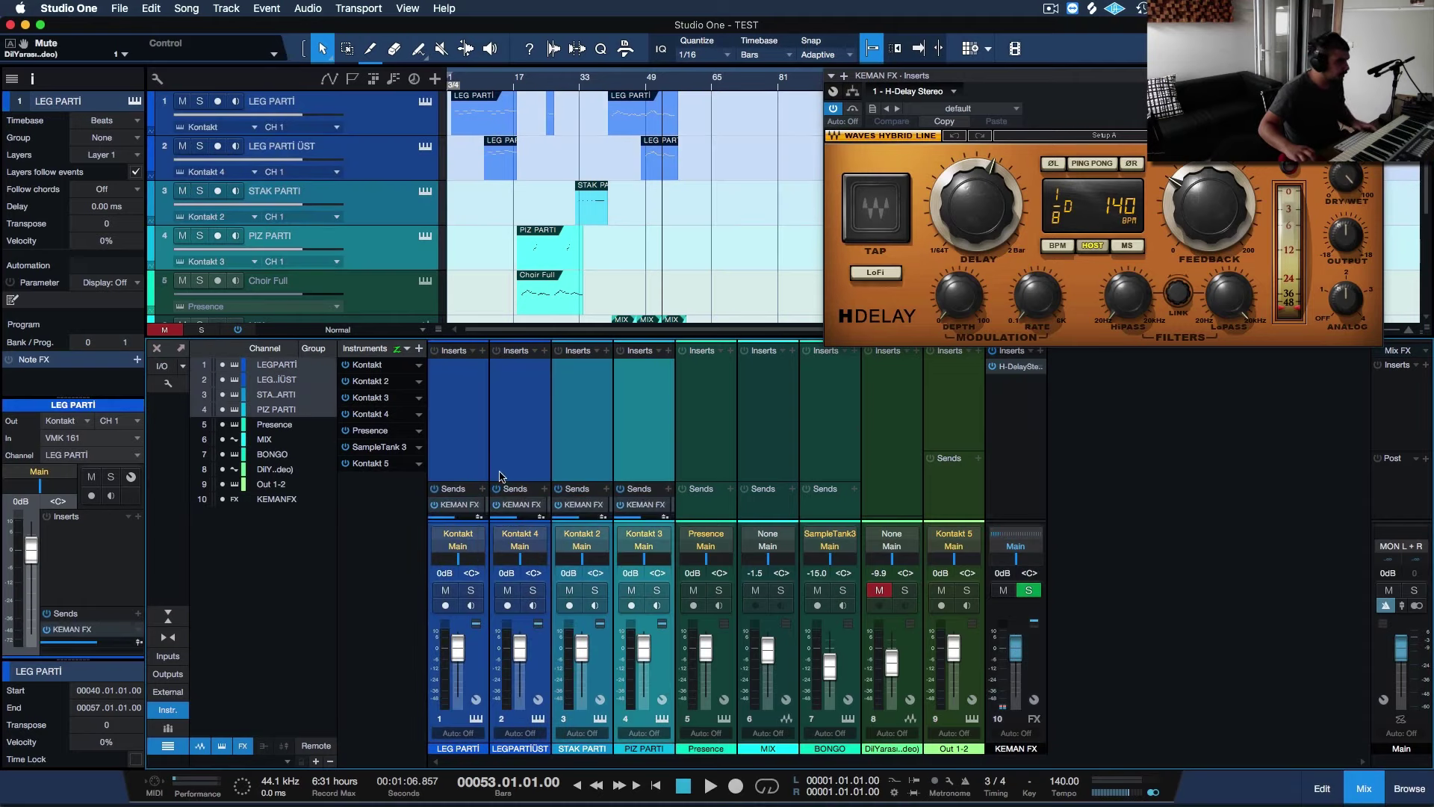
drag(502, 480, 431, 478)
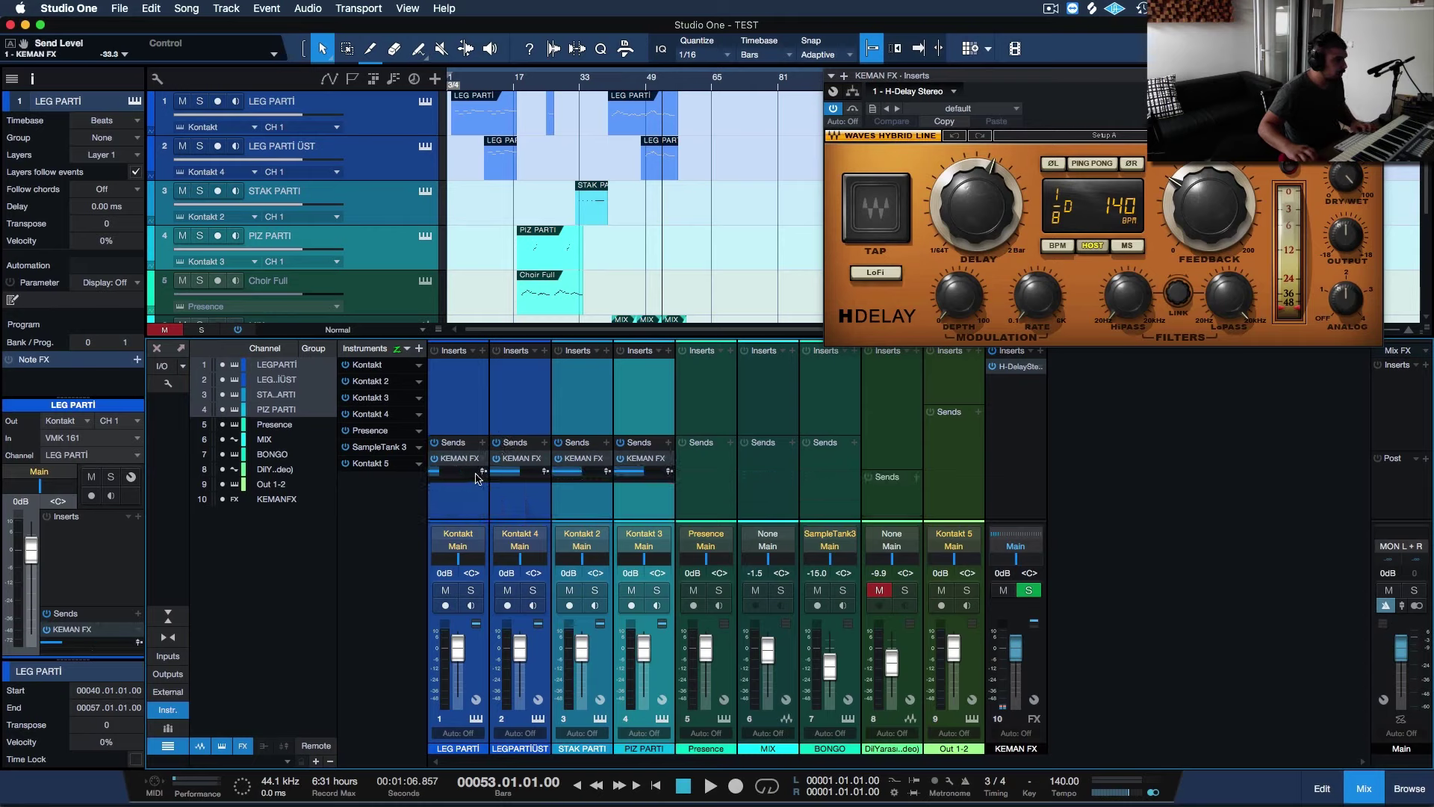
key(super+z)
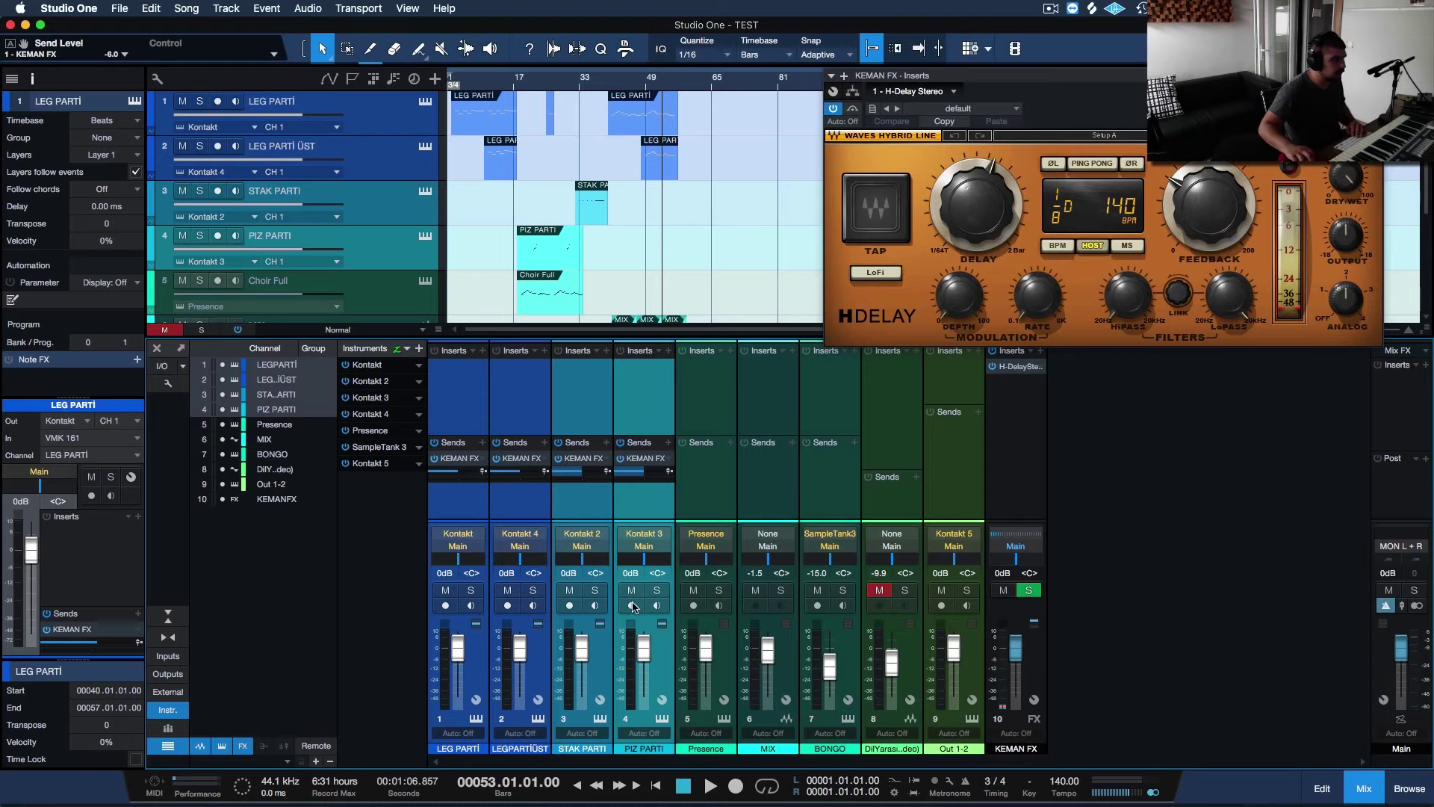
Solo the four string channels and raise their KEMAN FX send level to -7.0 dB during playback
click(657, 591)
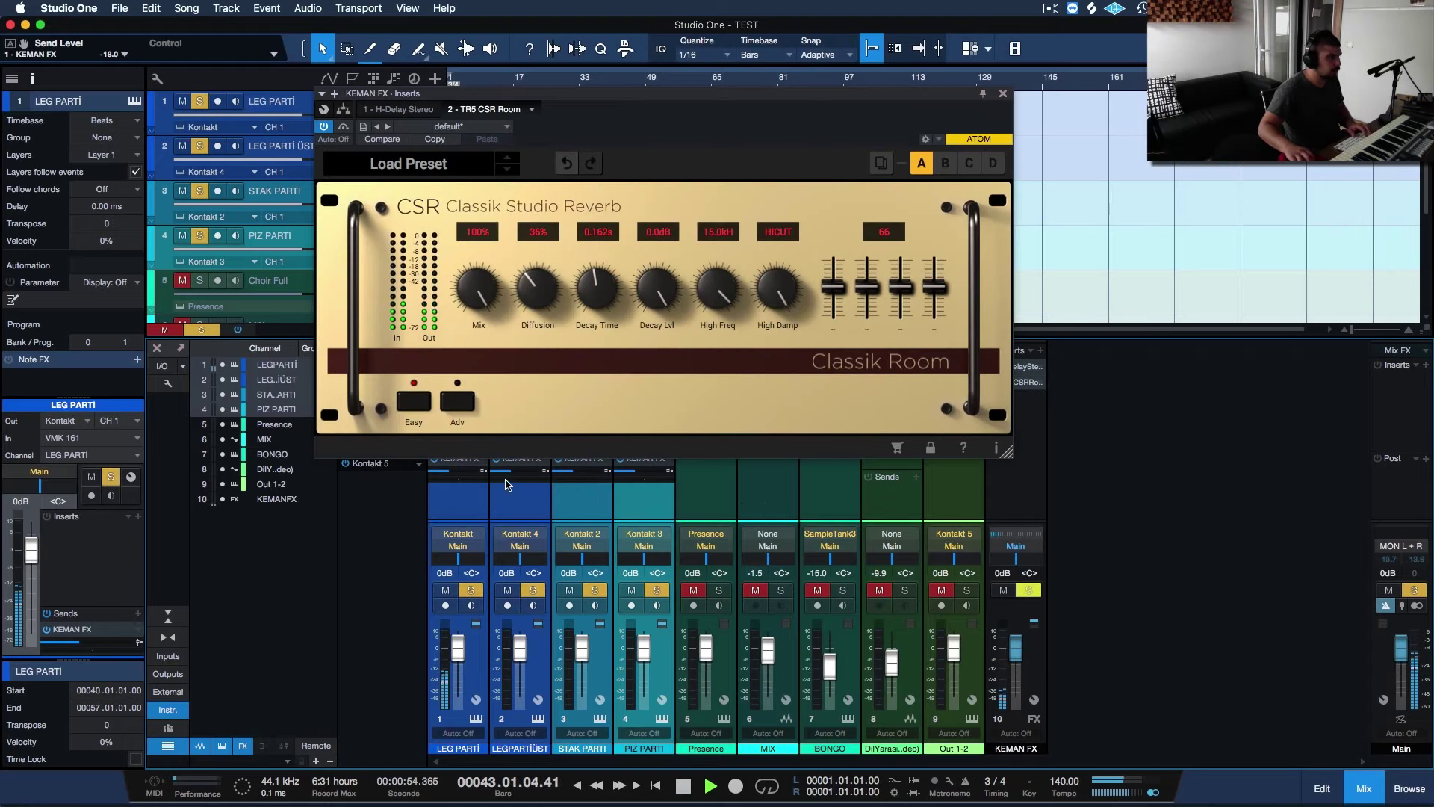
drag(514, 475, 674, 473)
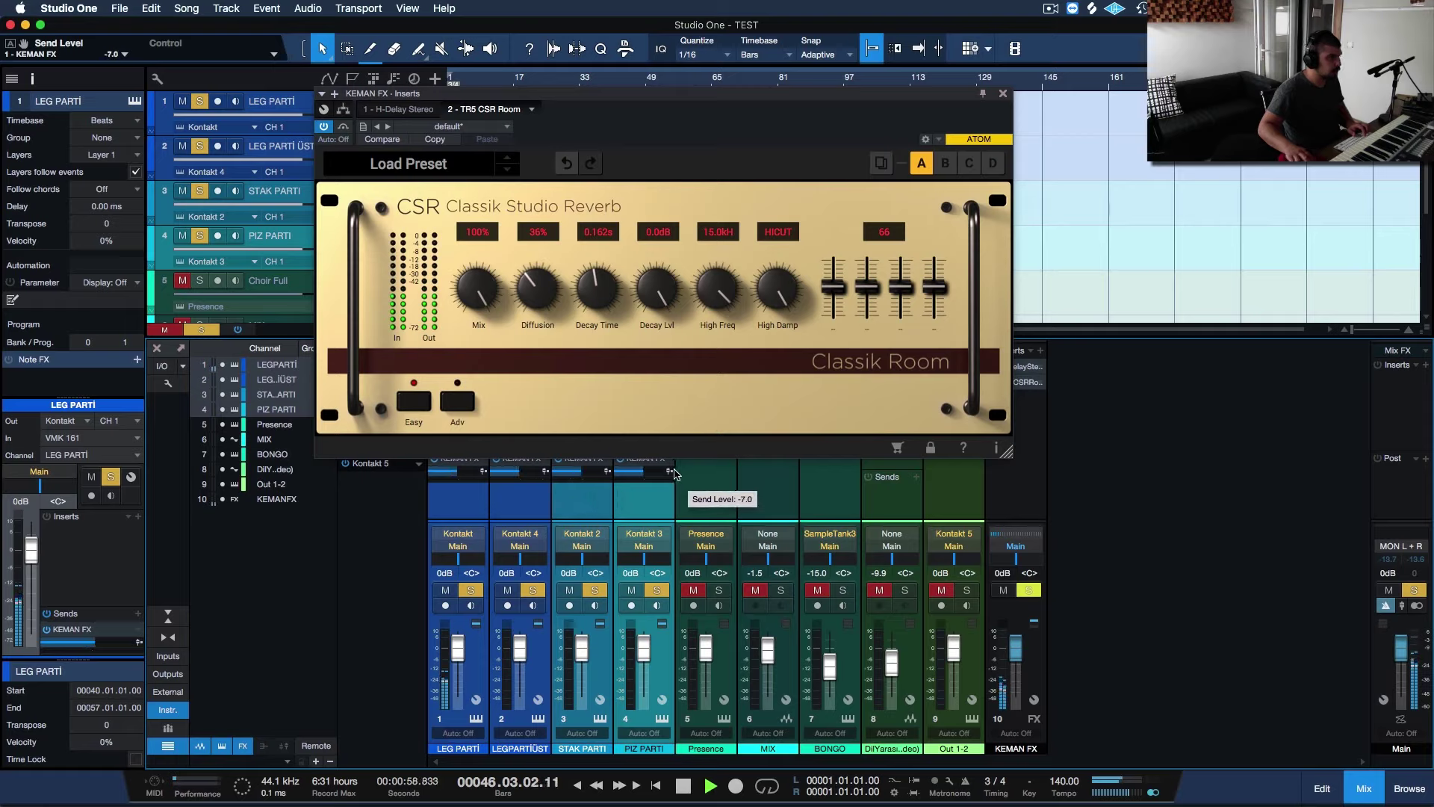
Set the H-Delay dry/wet mix on KEMAN FX to about 26, stop playback and check the TR5 CSR Room reverb
click(1003, 97)
click(1020, 366)
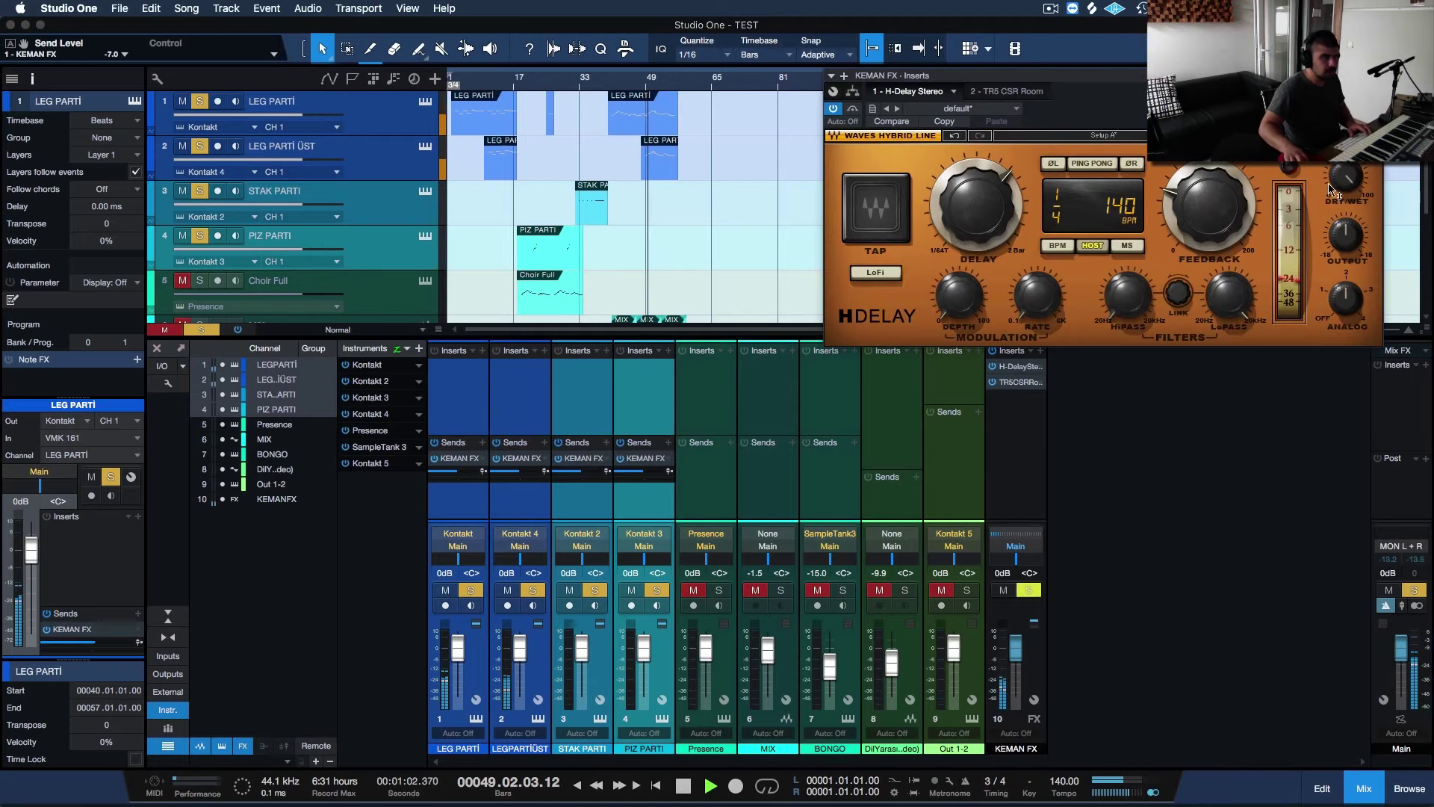
drag(1344, 179, 1344, 233)
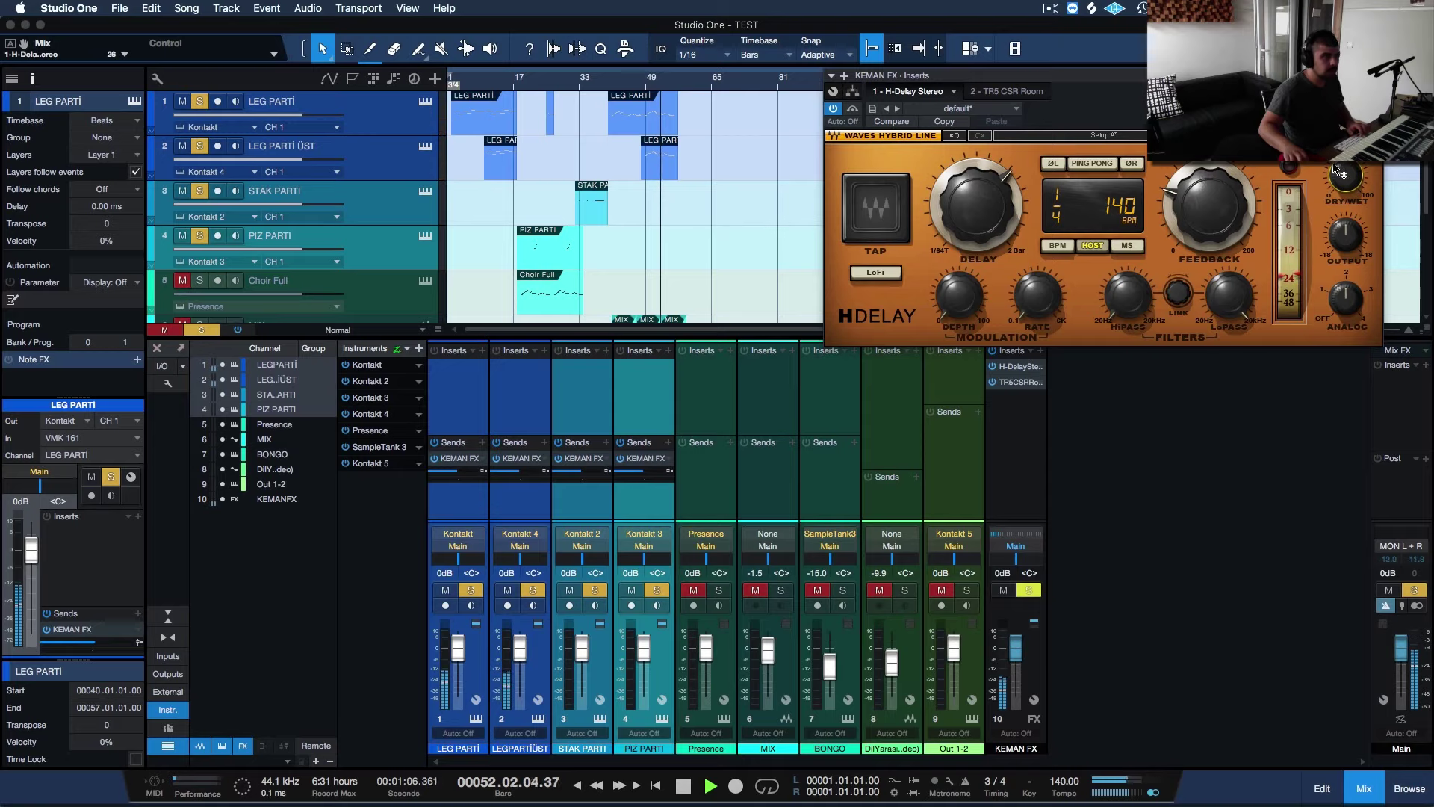
click(1375, 75)
key(space)
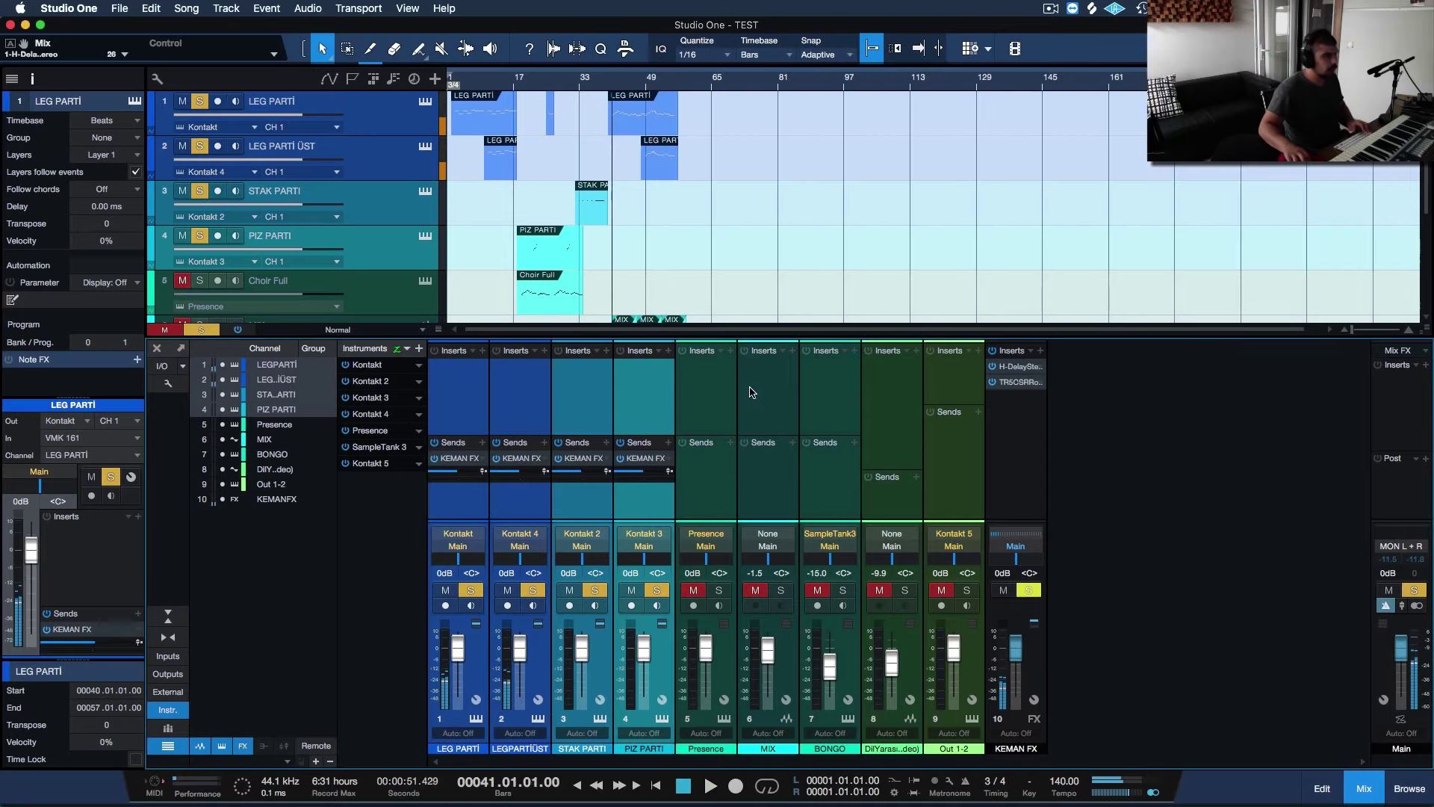
click(1020, 382)
click(1003, 94)
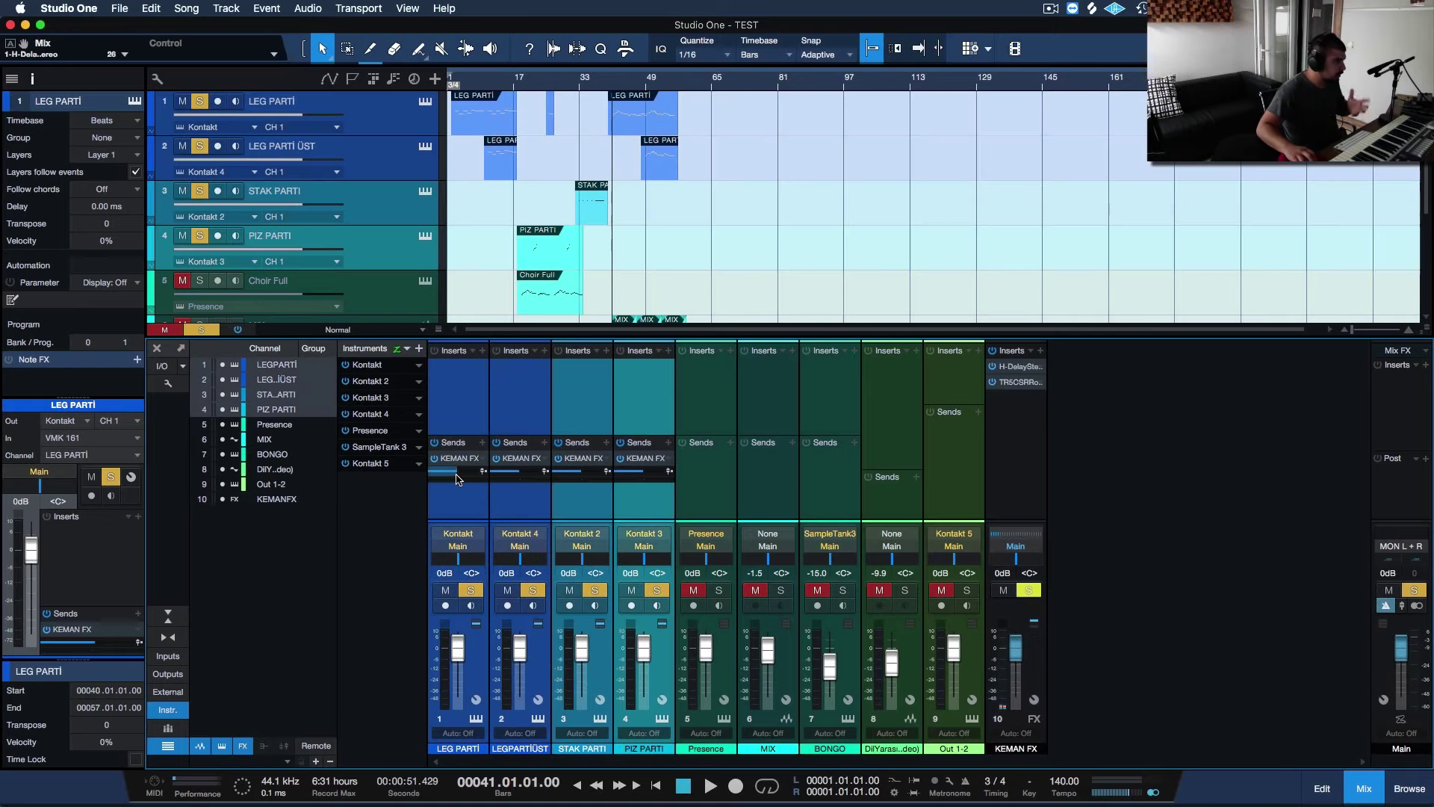
Lower the KEMAN FX send level of the four string channels to -8.0 dB, unsolo them and hide the mixer
drag(454, 472, 434, 479)
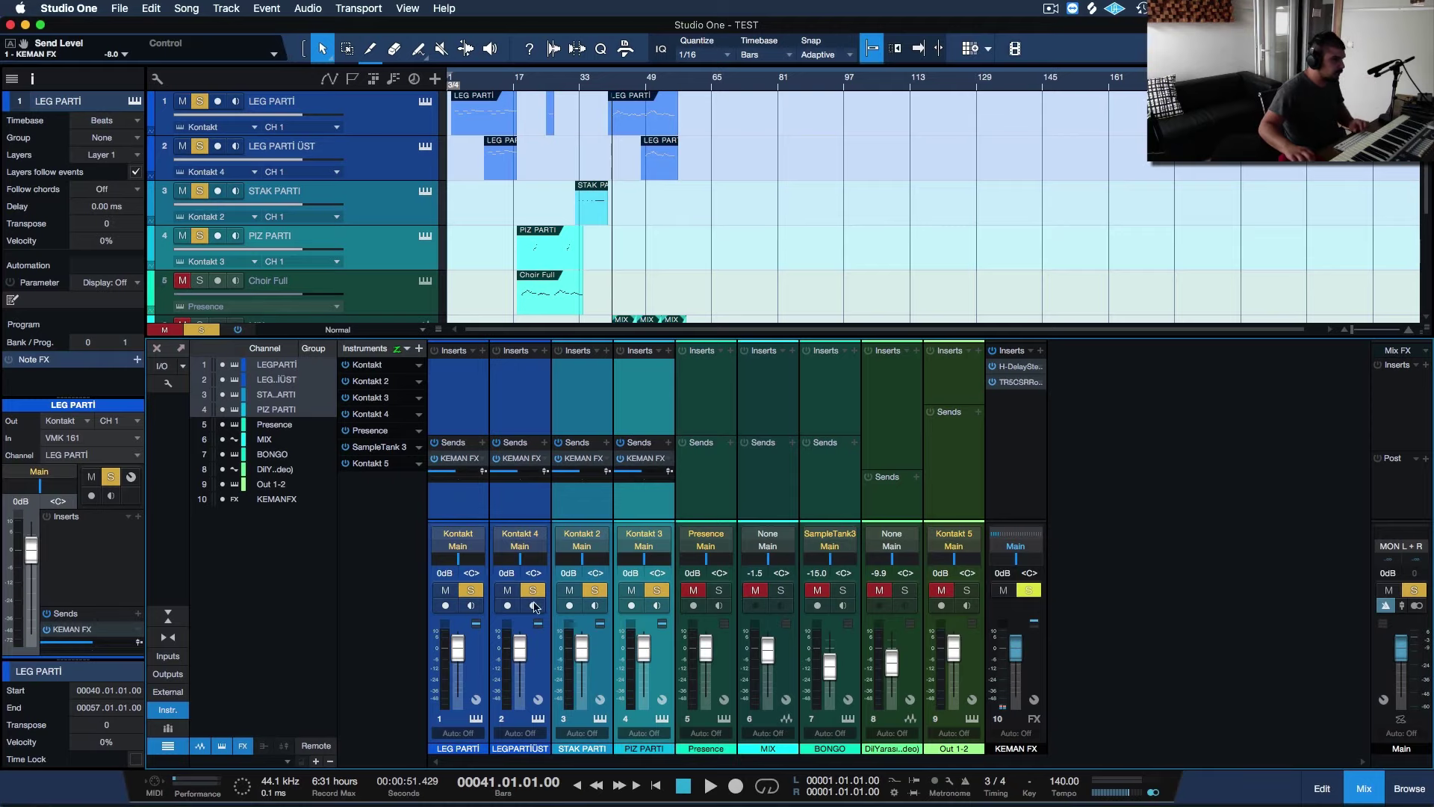
click(471, 591)
key(F3)
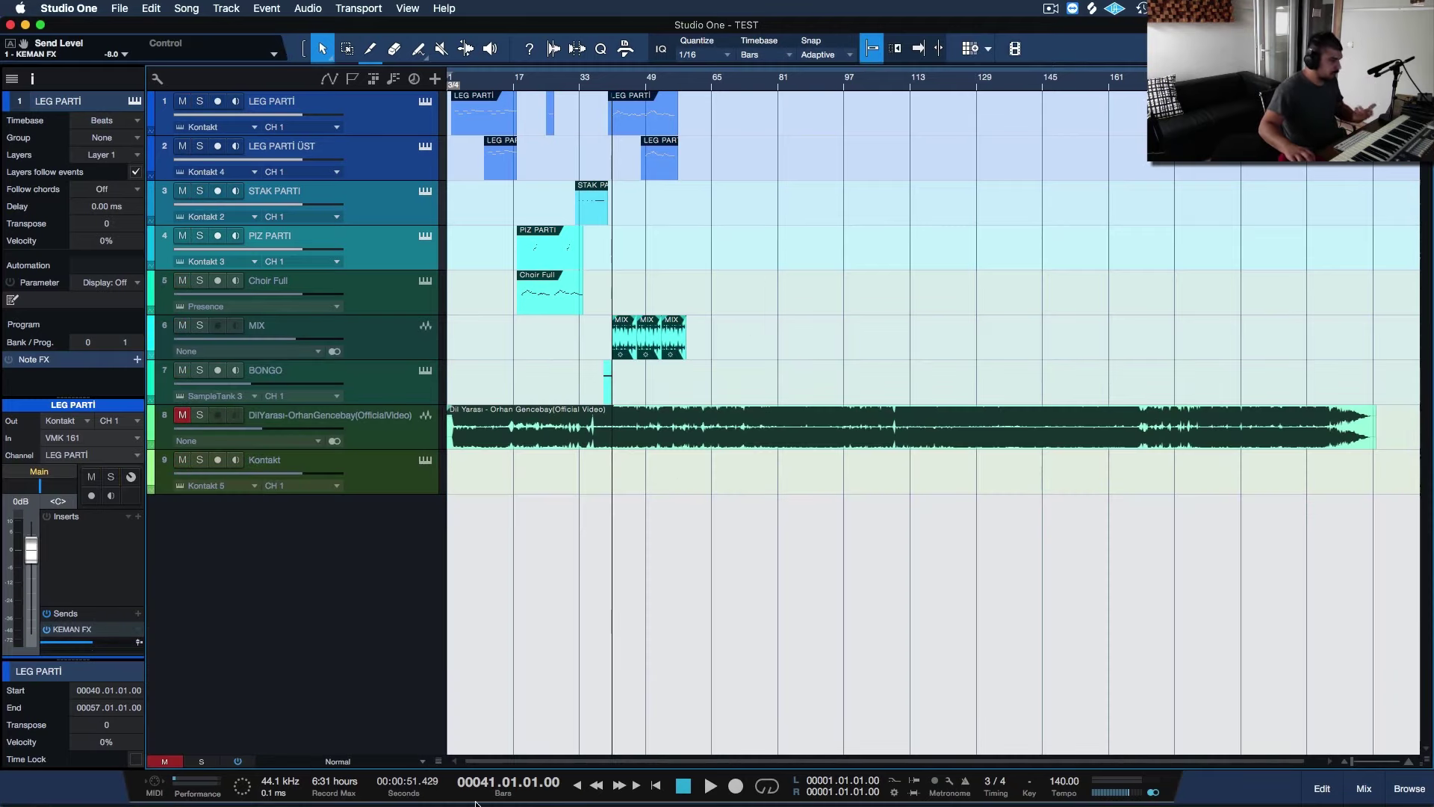
Play the arrangement from bar 3 to about bar 35 to listen to the strings and choir with the effects
click(468, 102)
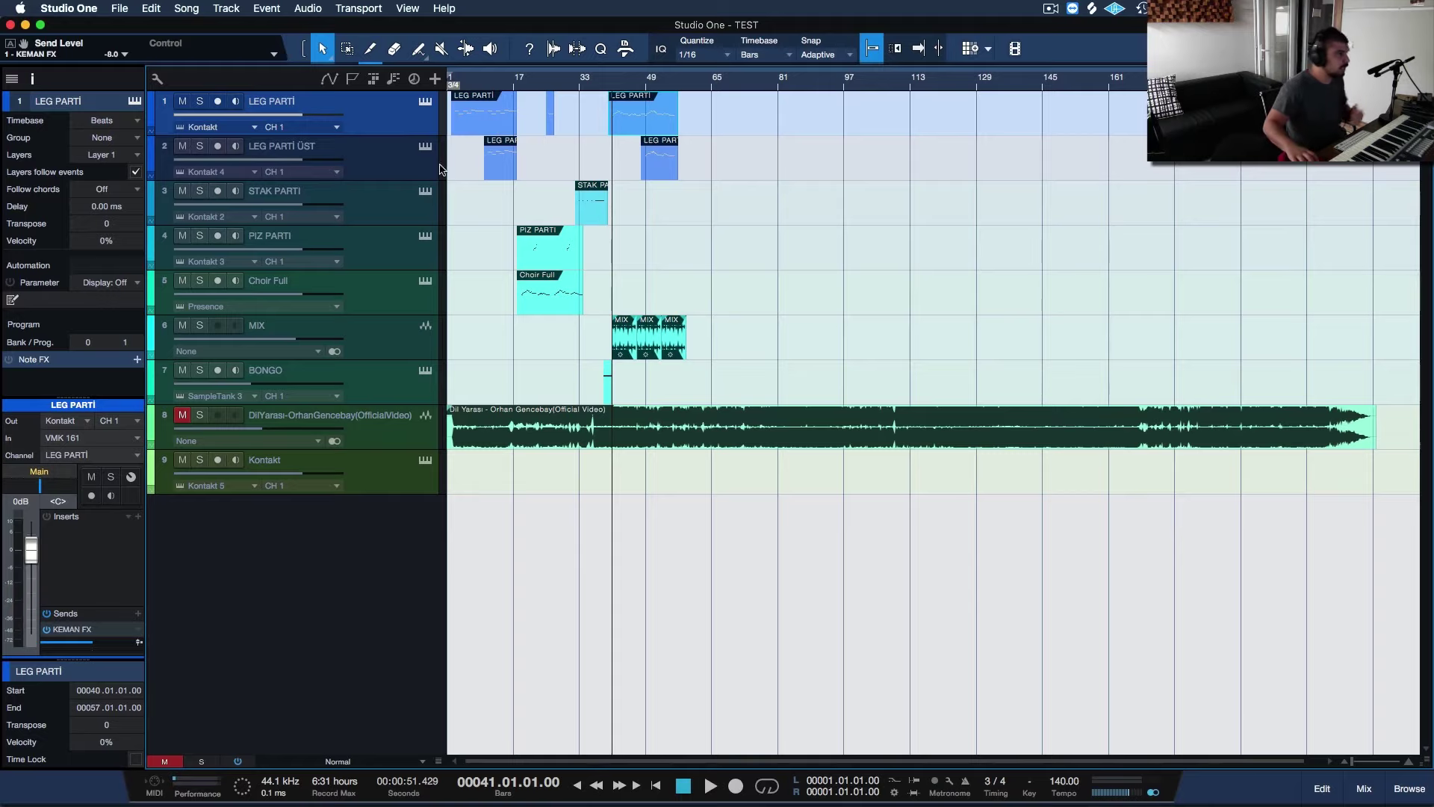
key(e)
scroll(832, 215, left, 5)
click(521, 272)
click(460, 80)
key(e)
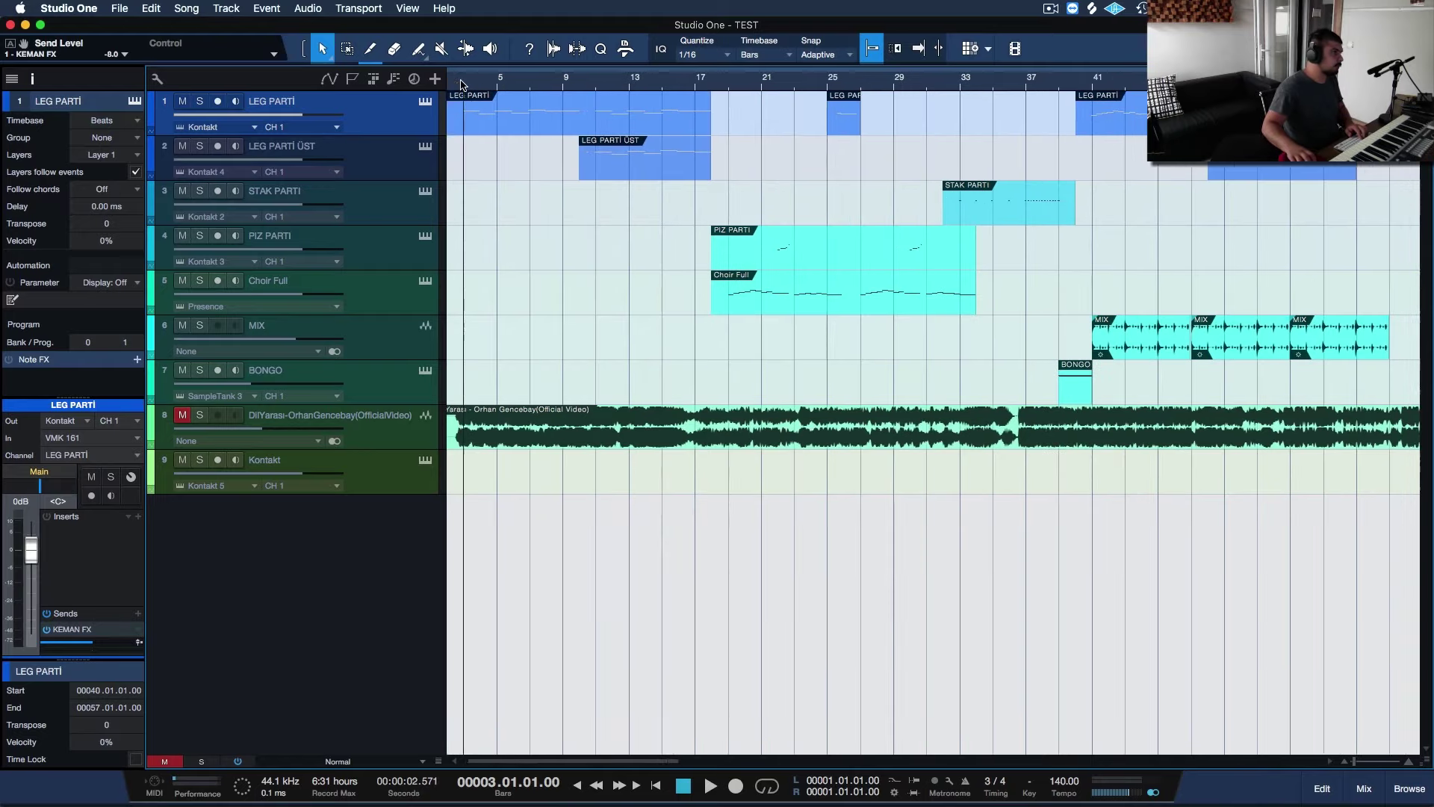
key(space)
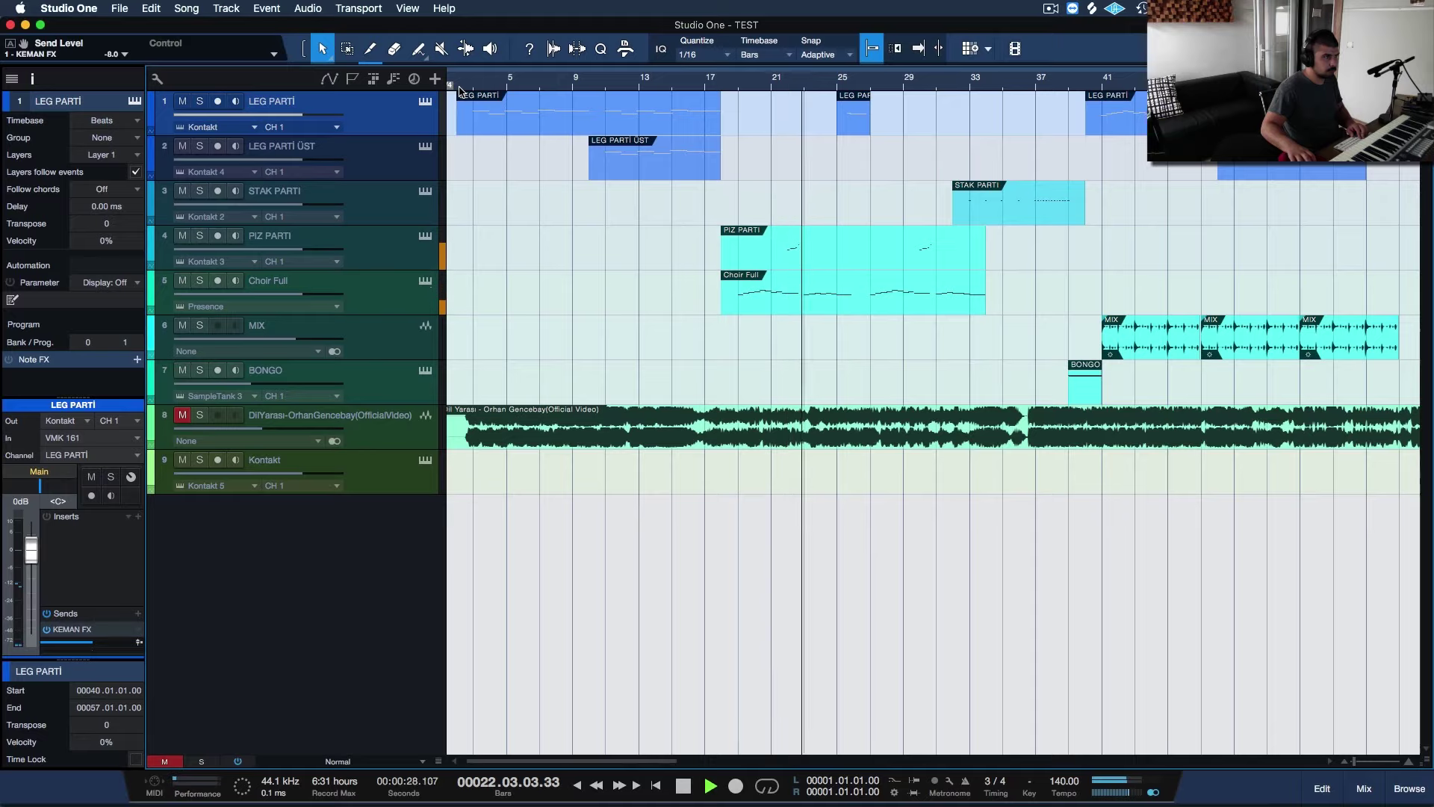
scroll(464, 120, right, 5)
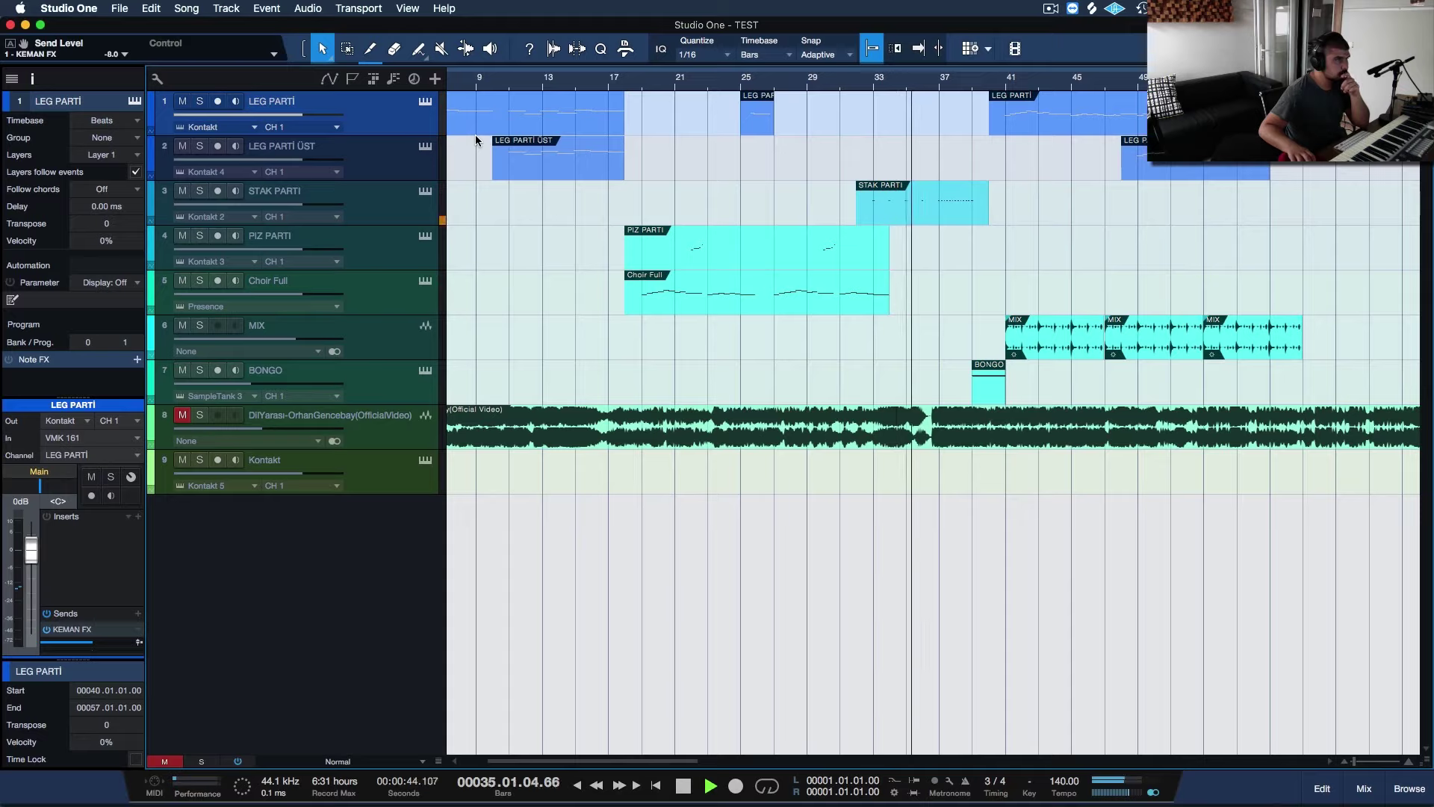
key(space)
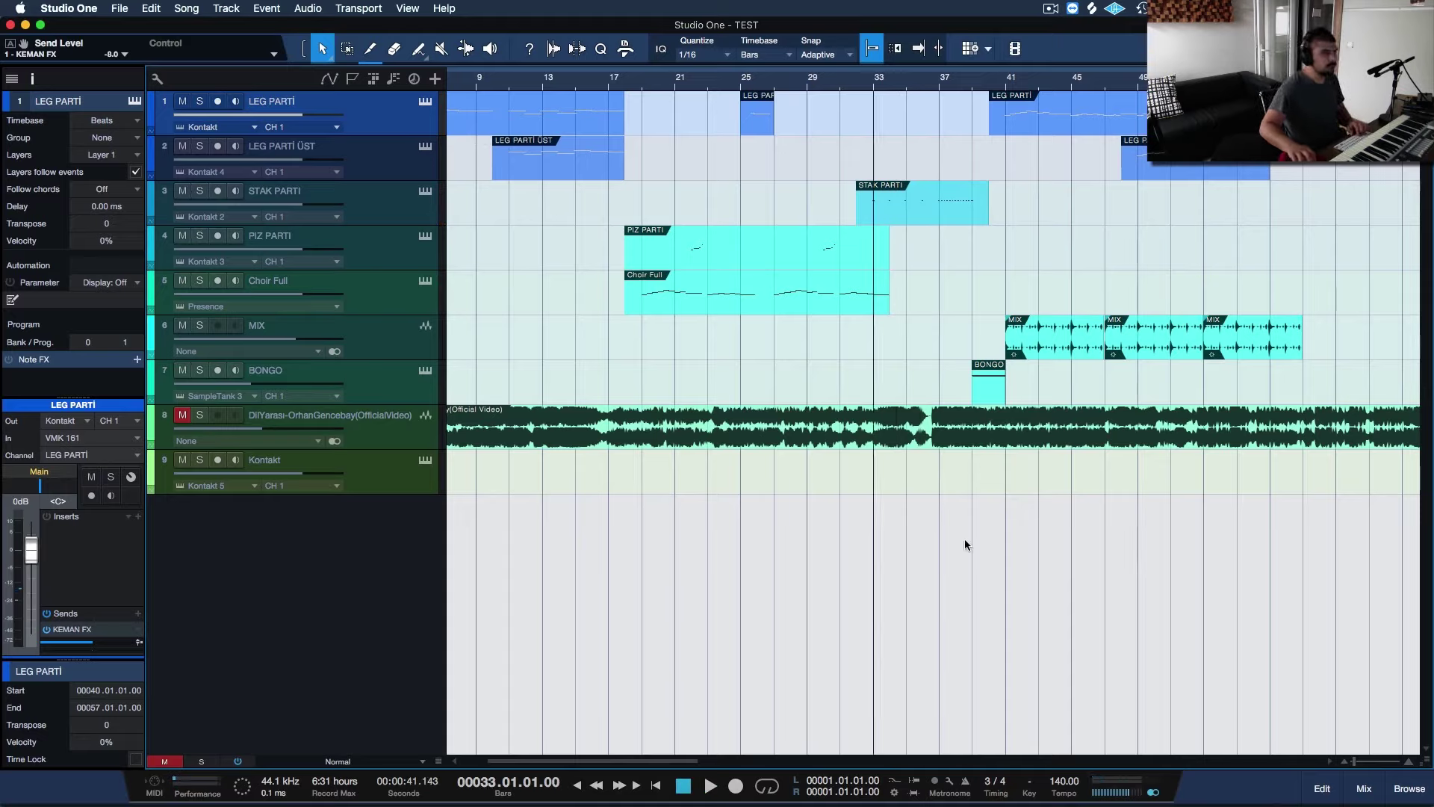
Reduce the H-Delay dry/wet mix on the KEMAN FX channel to 4 and close the plug-in
key(F3)
click(1022, 366)
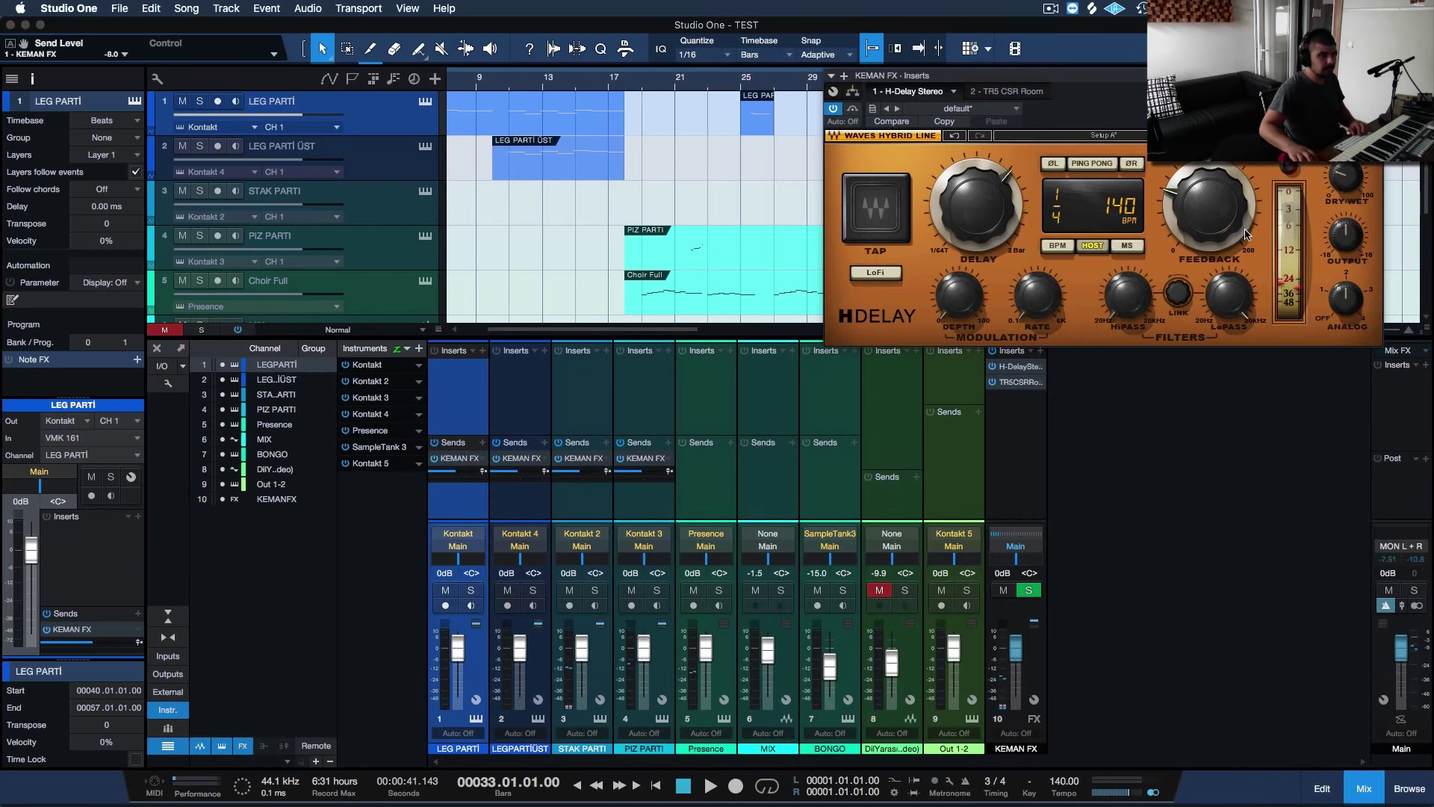
drag(1344, 175, 1345, 196)
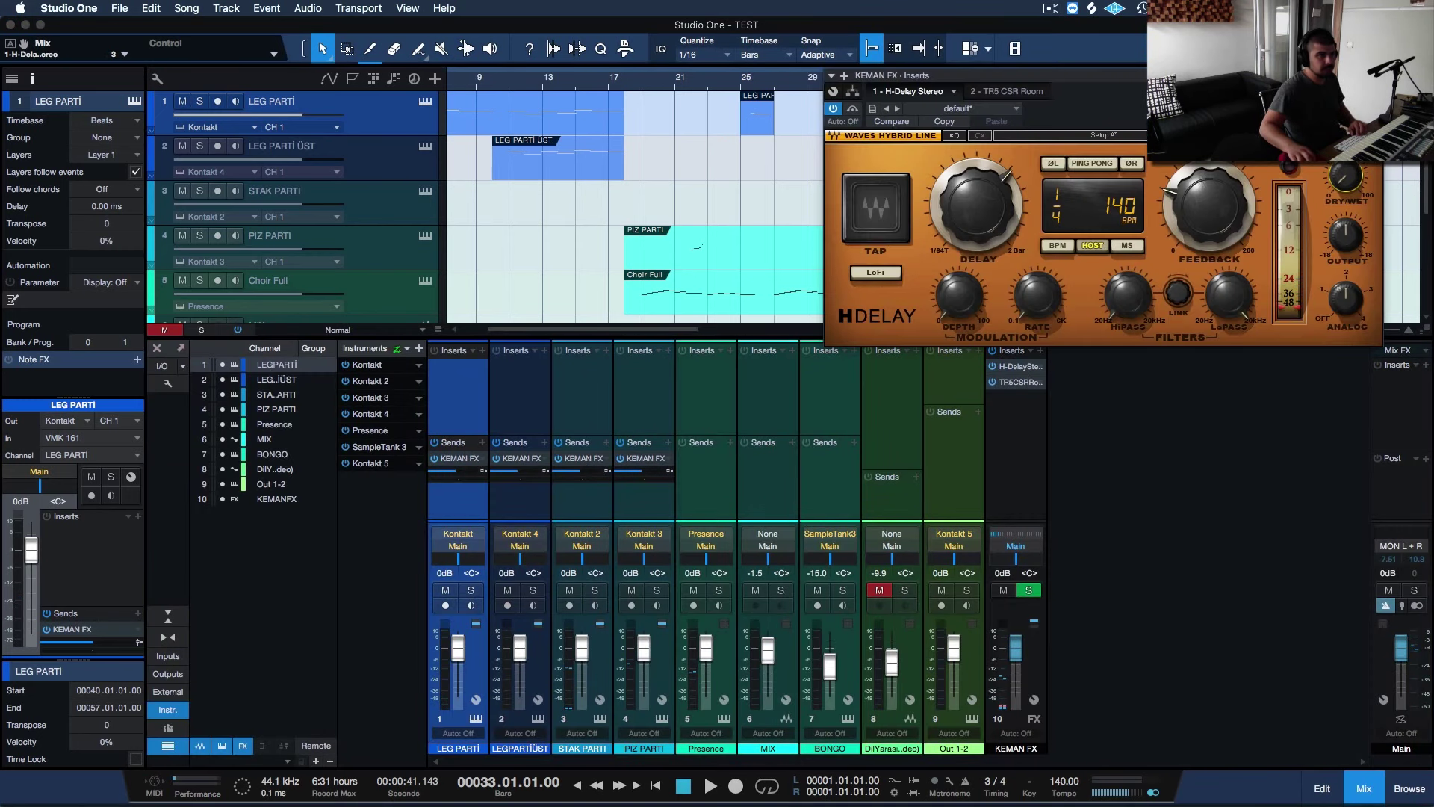
click(869, 122)
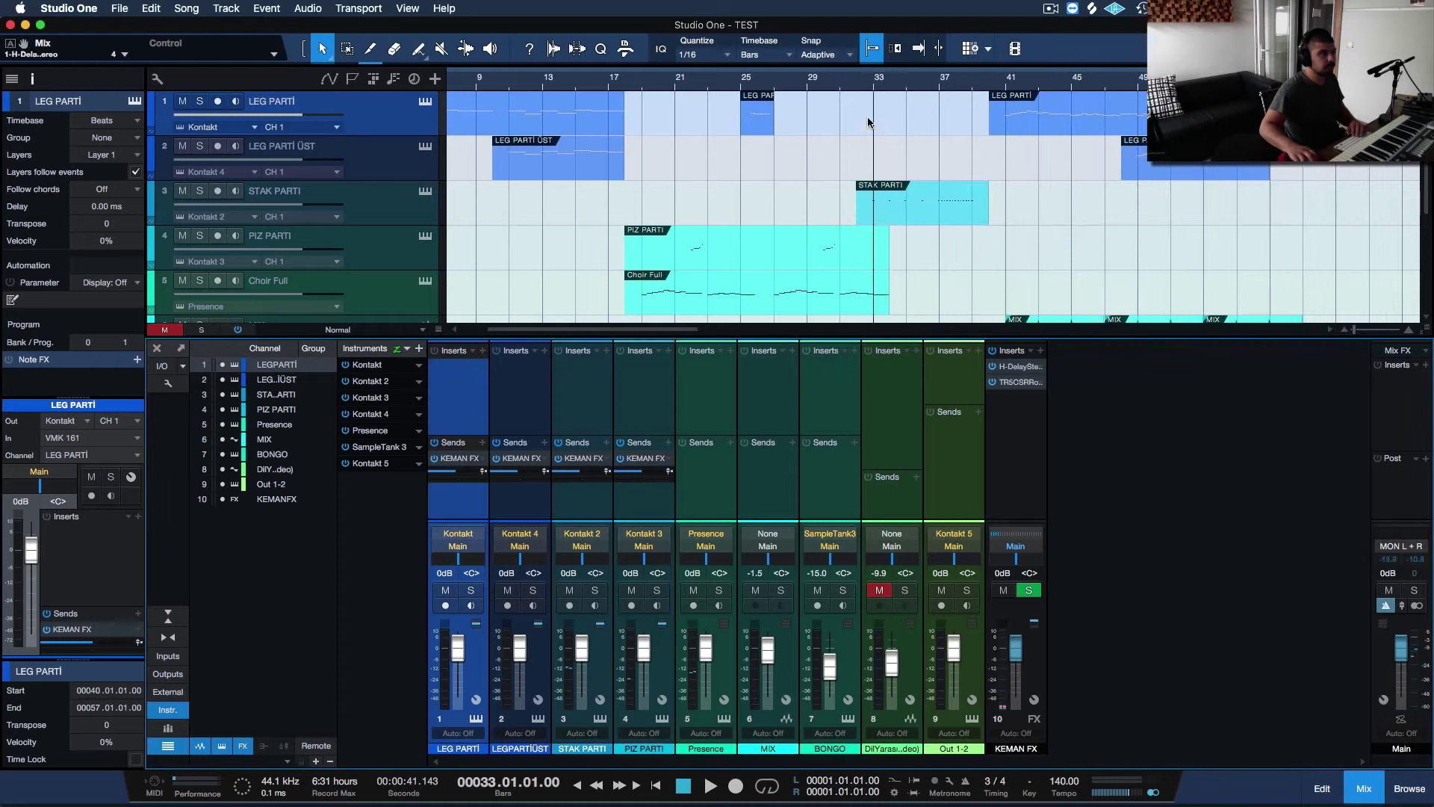
Play the arrangement from bar 33 to about bar 55 to listen to the reduced delay, hiding the mixer during playback
key(space)
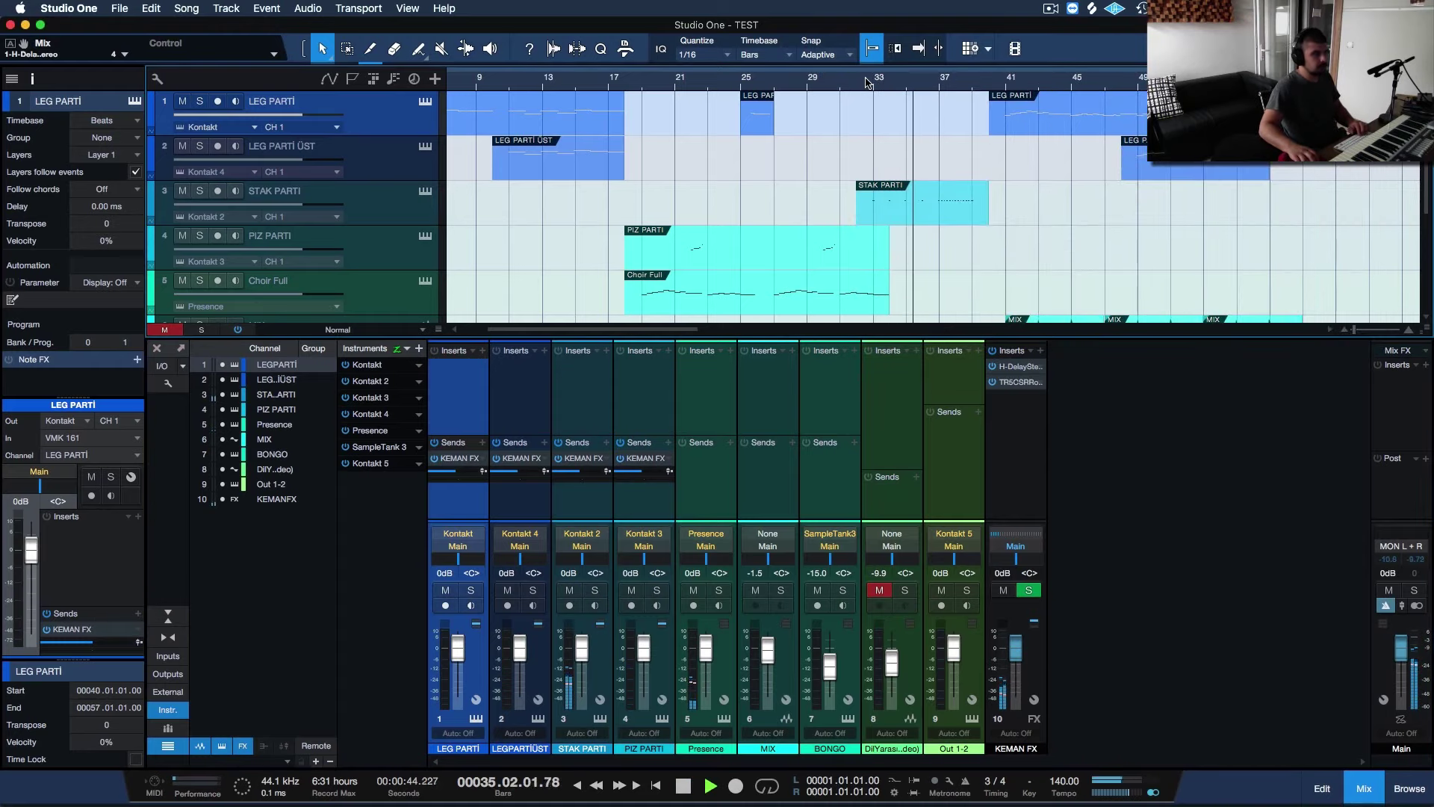
key(F3)
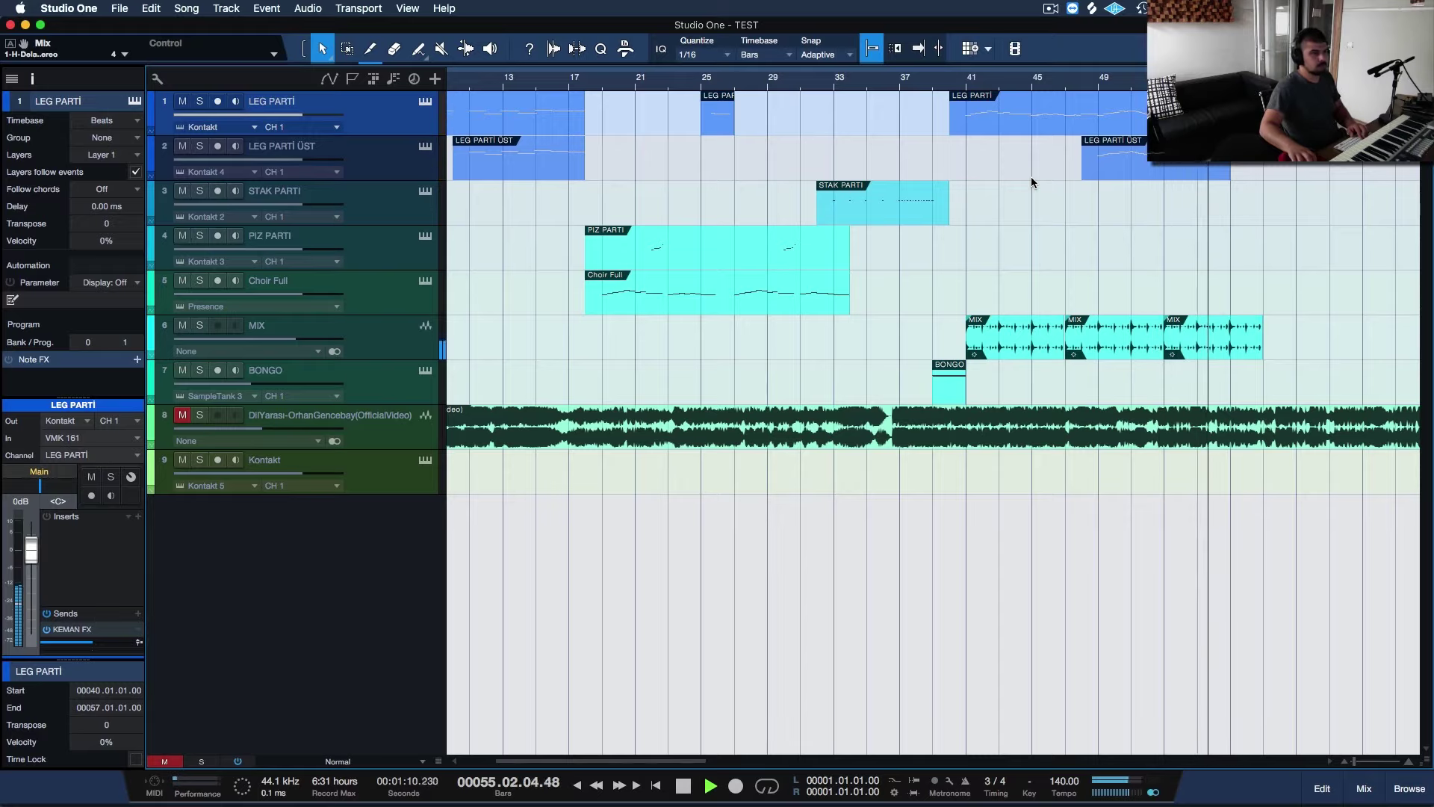
key(space)
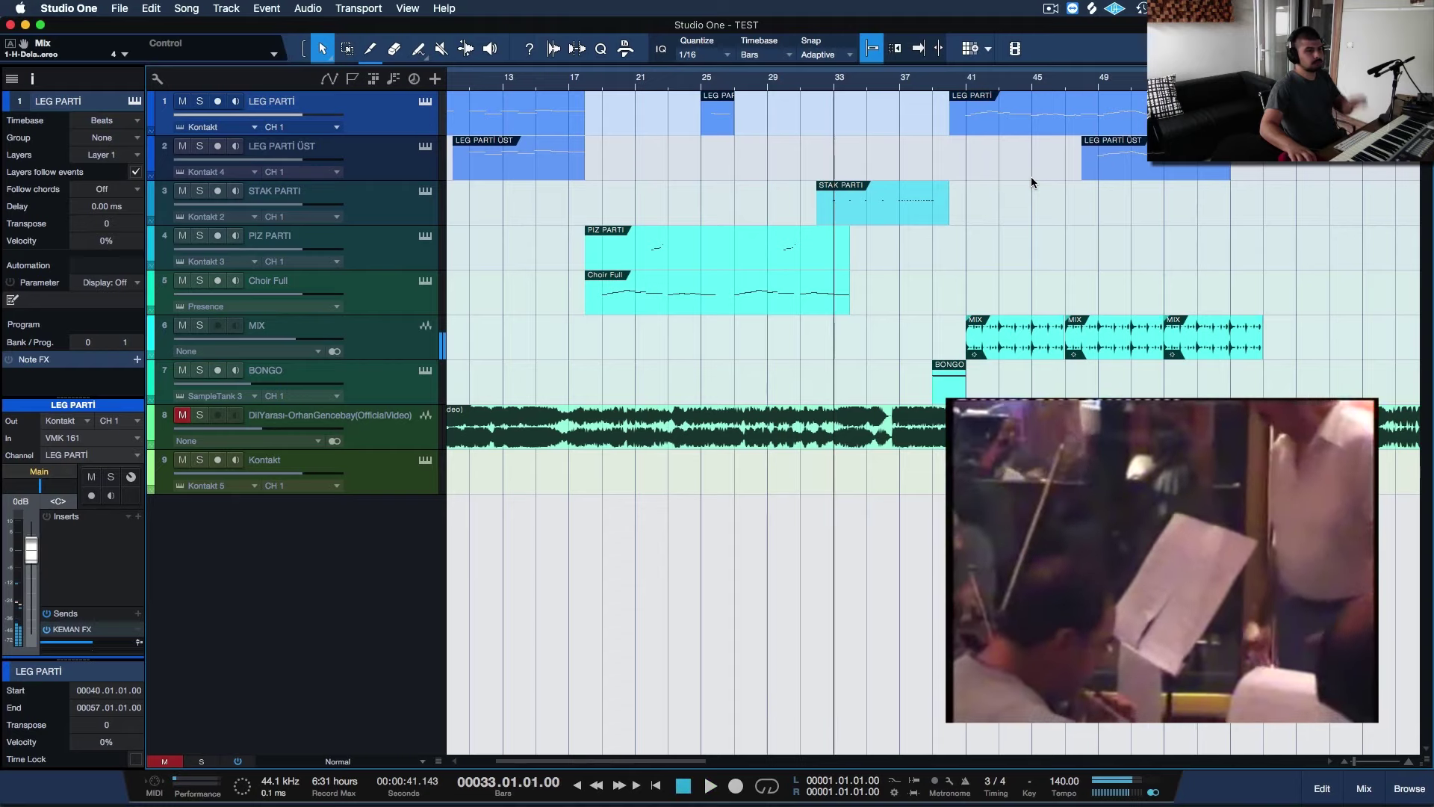
Check the string instruments loaded in Kontakt on the LEG PARTİ track and close the instrument window
key(w)
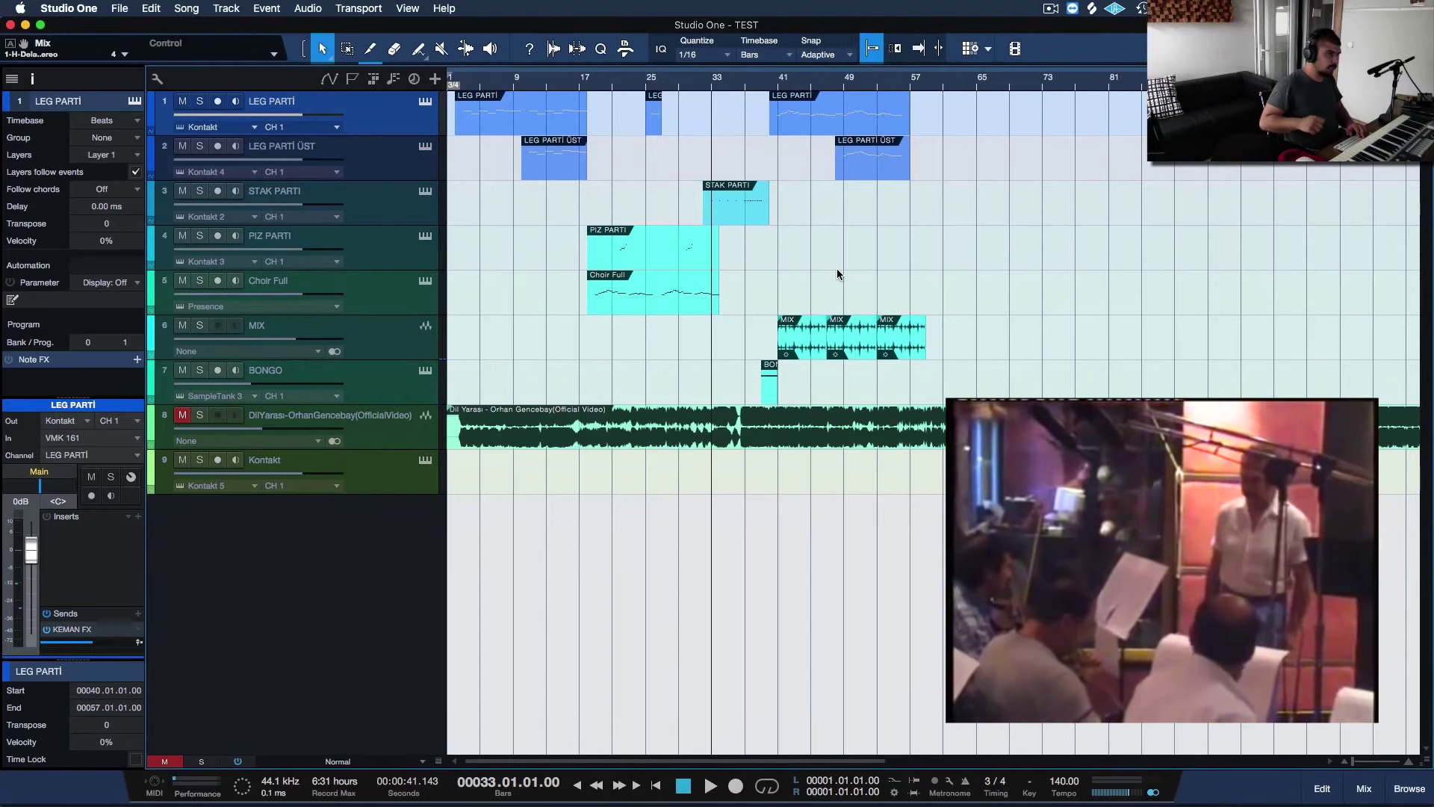
click(424, 101)
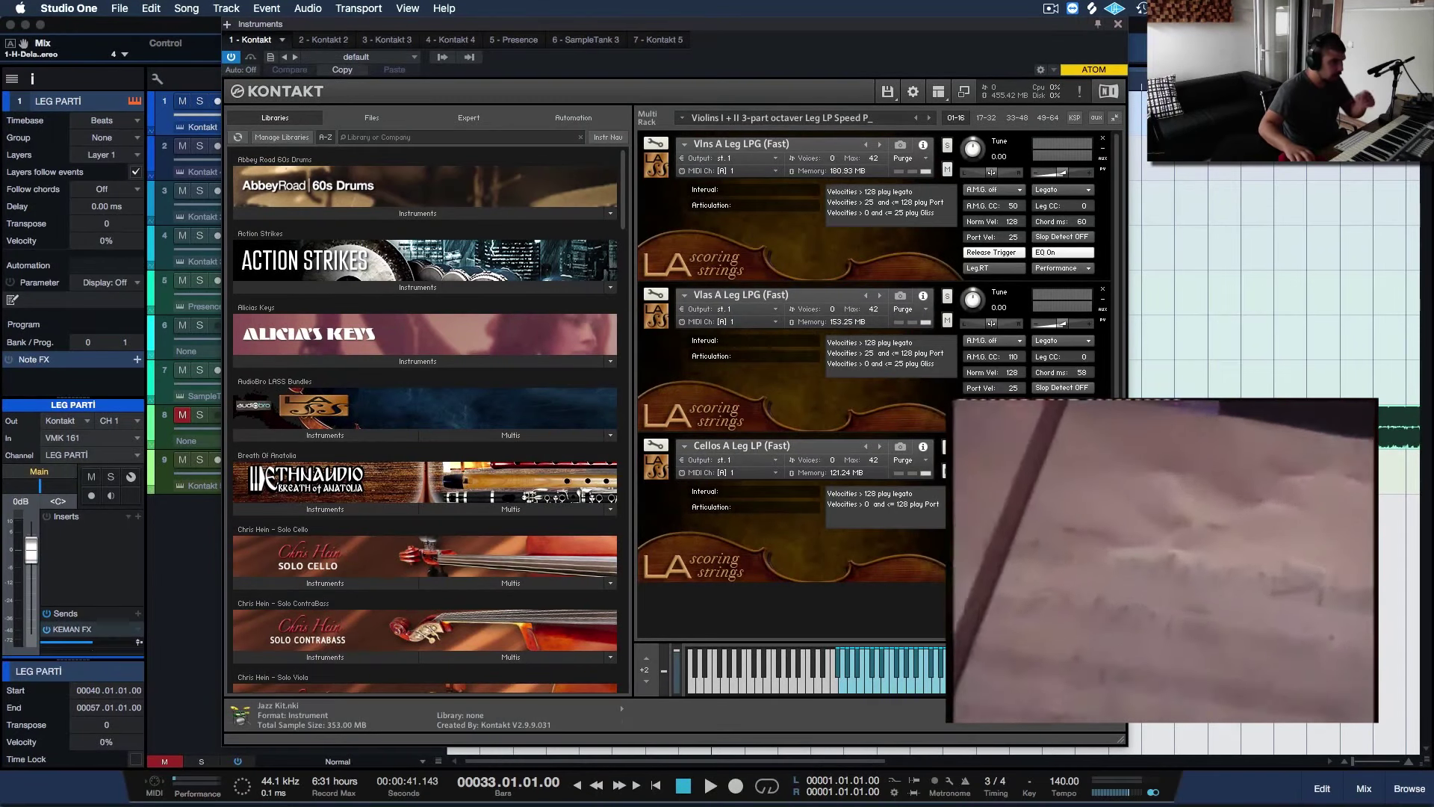
click(1118, 25)
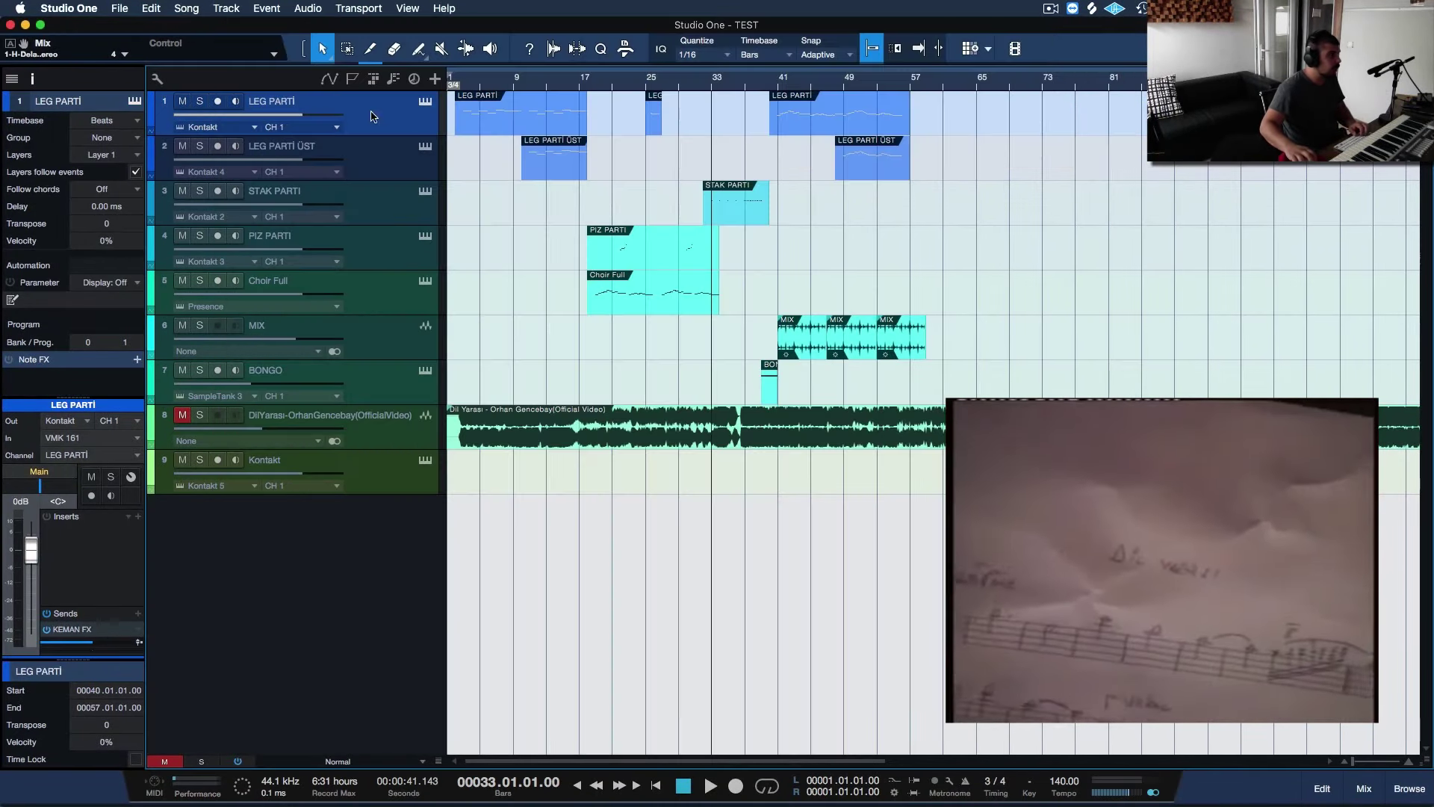
Select the LEG PARTİ ÜST, STAK PARTİ and PIZ PARTİ tracks one after another to review the string parts
click(348, 156)
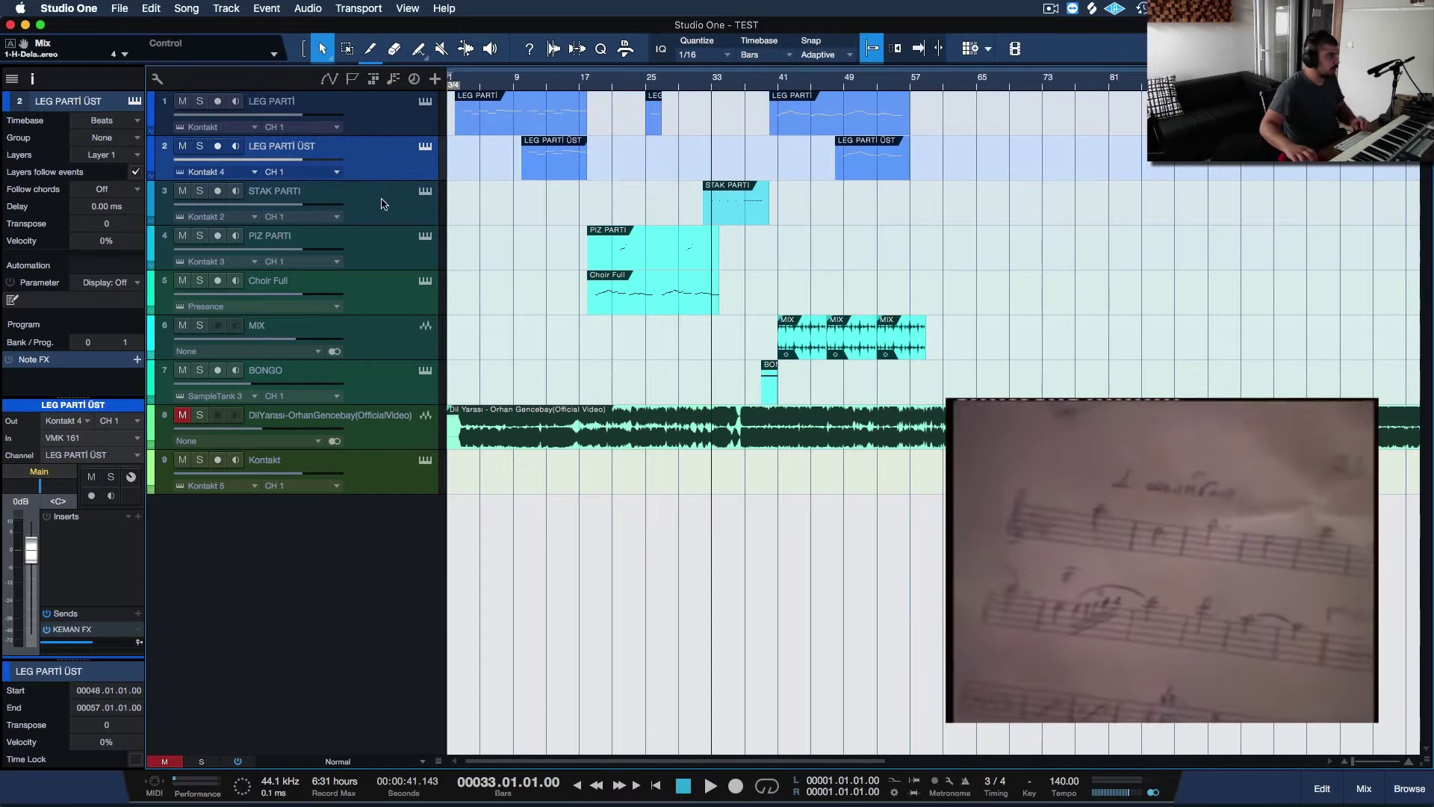
click(383, 203)
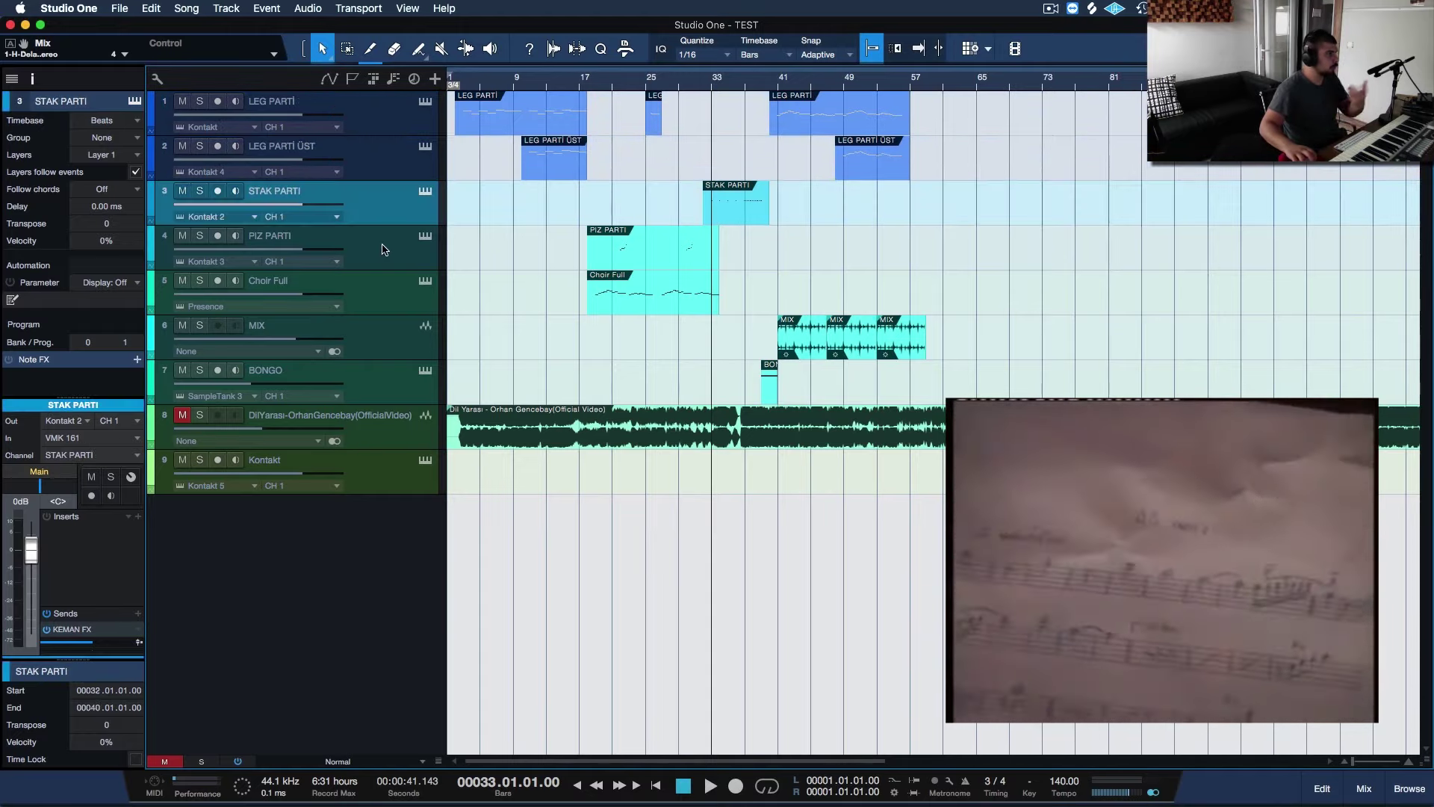
click(383, 249)
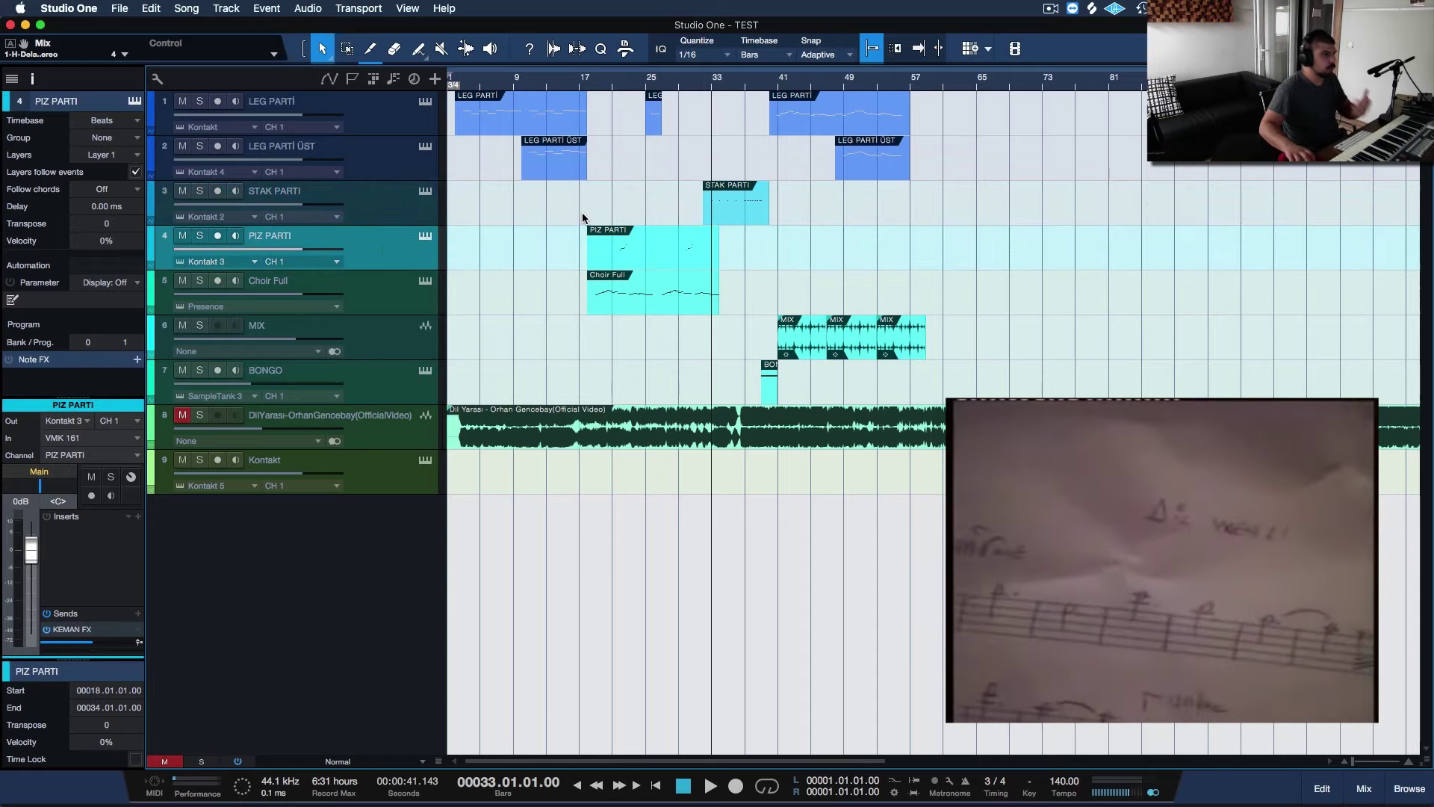